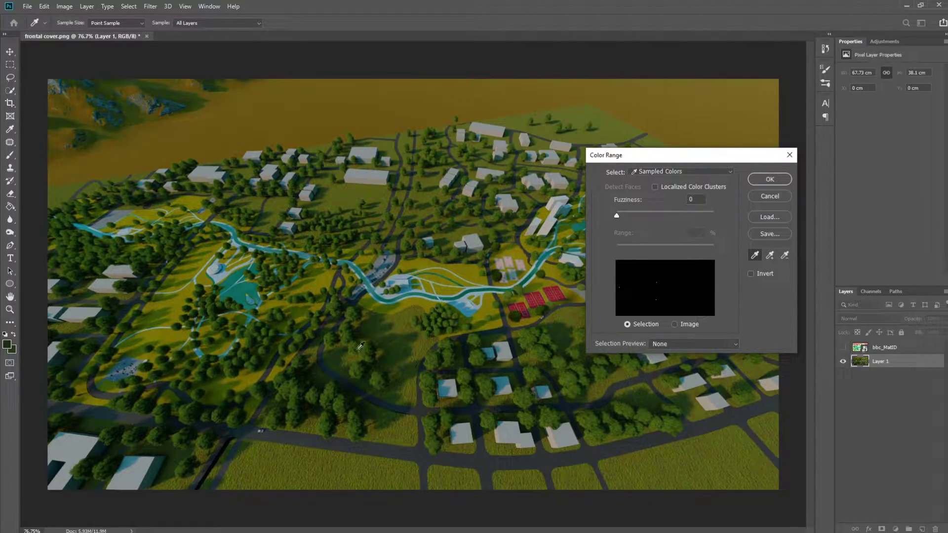
- Select the dark green tree areas of Layer 1 with Color Range by adding samples from the trees
{"action": "left_click", "coordinate": [354, 331], "text": "shift"}
{"action": "left_click", "coordinate": [397, 339], "text": "shift"}
{"action": "left_click", "coordinate": [769, 179]}
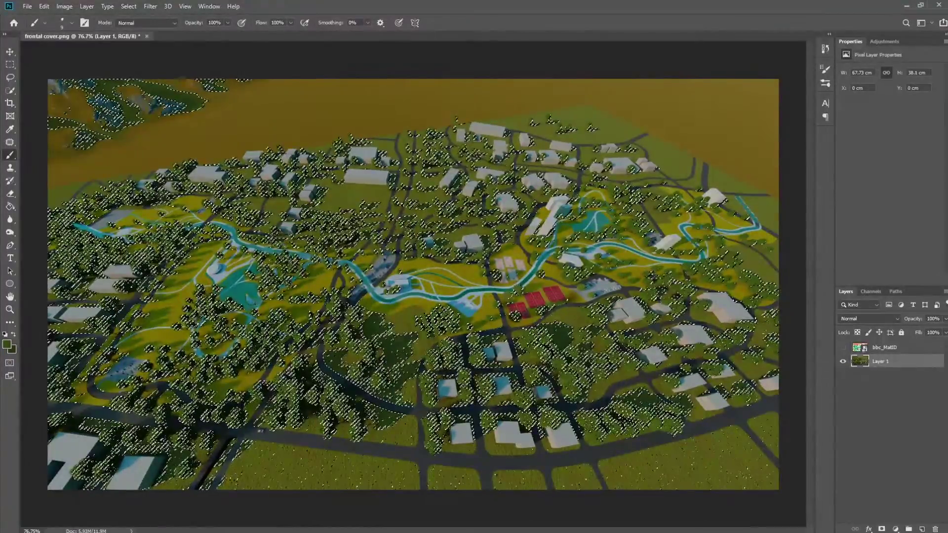
- Copy the selected tree areas to a new layer with Layer Via Copy
{"action": "right_click", "coordinate": [459, 254]}
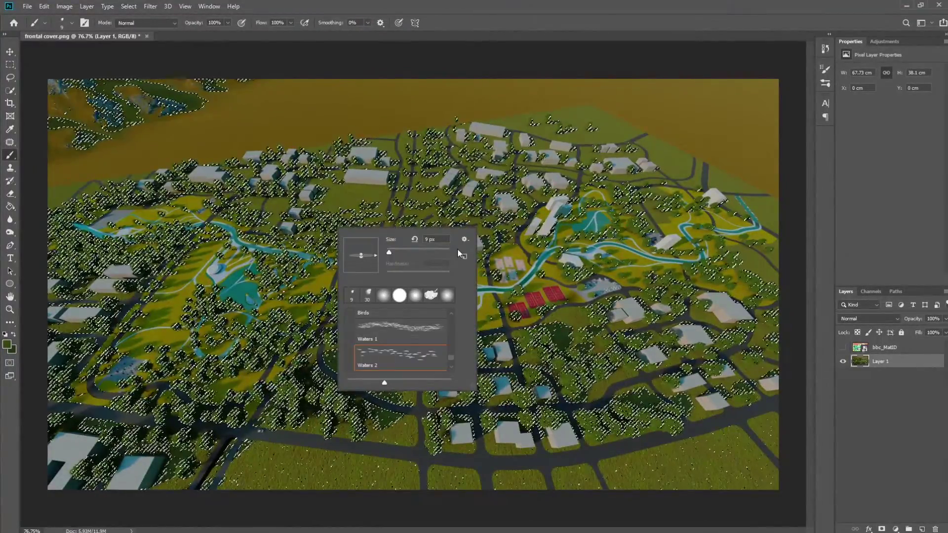
{"action": "key", "text": "Escape"}
{"action": "left_click", "coordinate": [10, 78]}
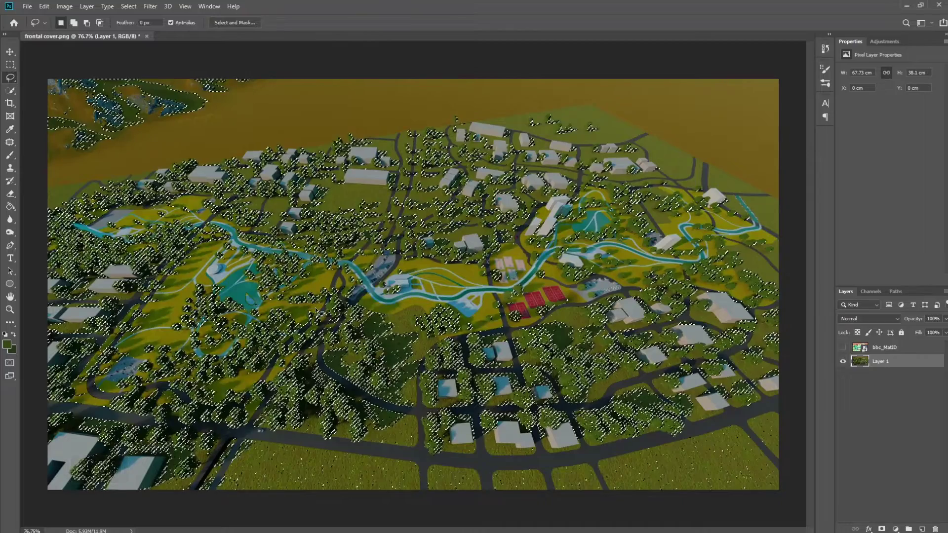
{"action": "right_click", "coordinate": [316, 309]}
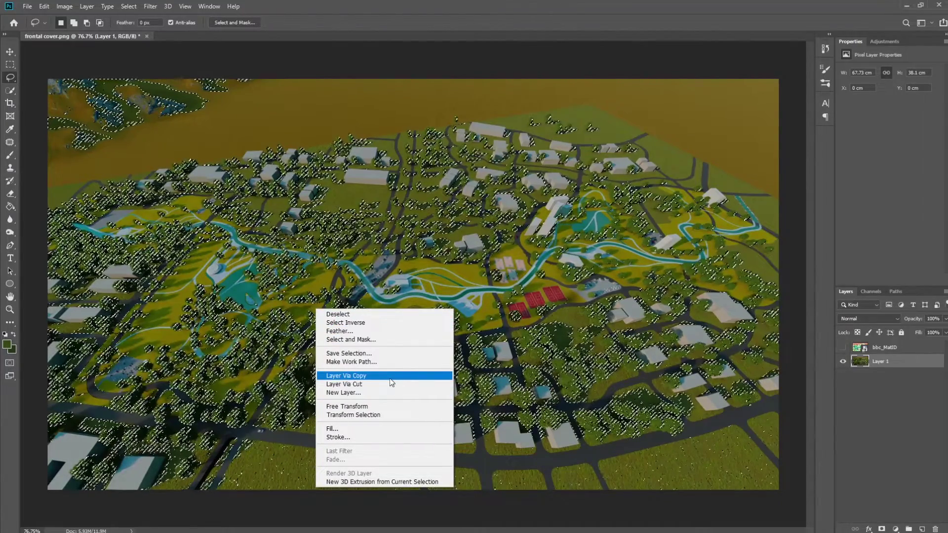
{"action": "left_click", "coordinate": [390, 378]}
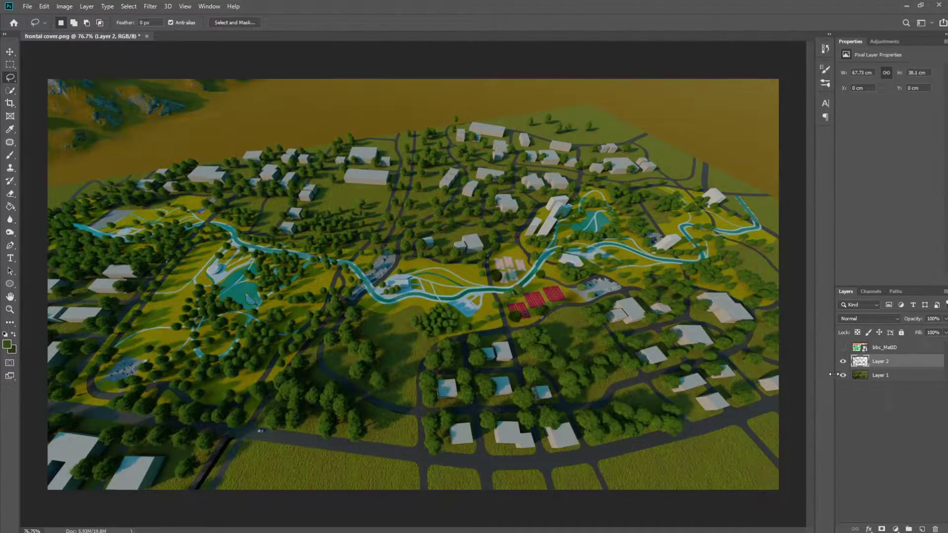
{"action": "left_click", "coordinate": [64, 6]}
{"action": "mouse_move", "coordinate": [93, 30]}
{"action": "left_click", "coordinate": [212, 40]}
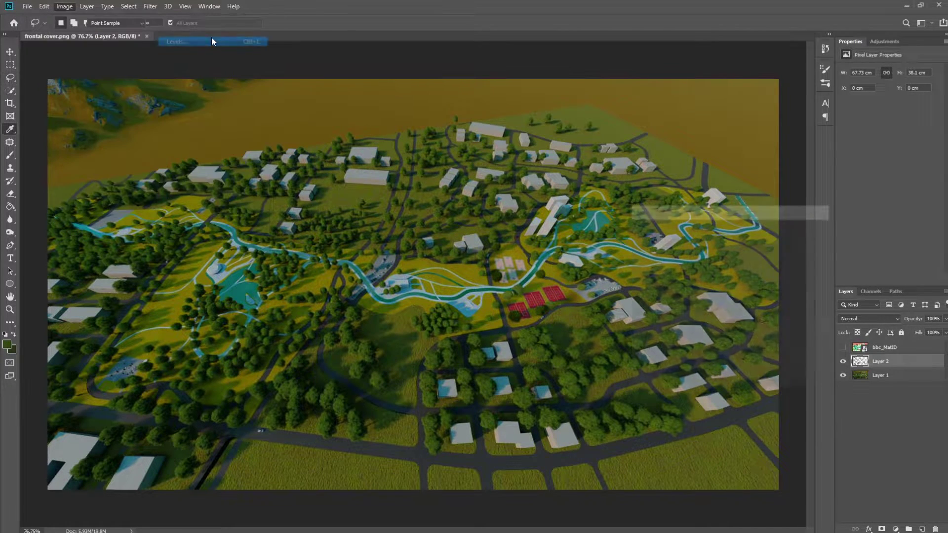
{"action": "left_click", "coordinate": [796, 245]}
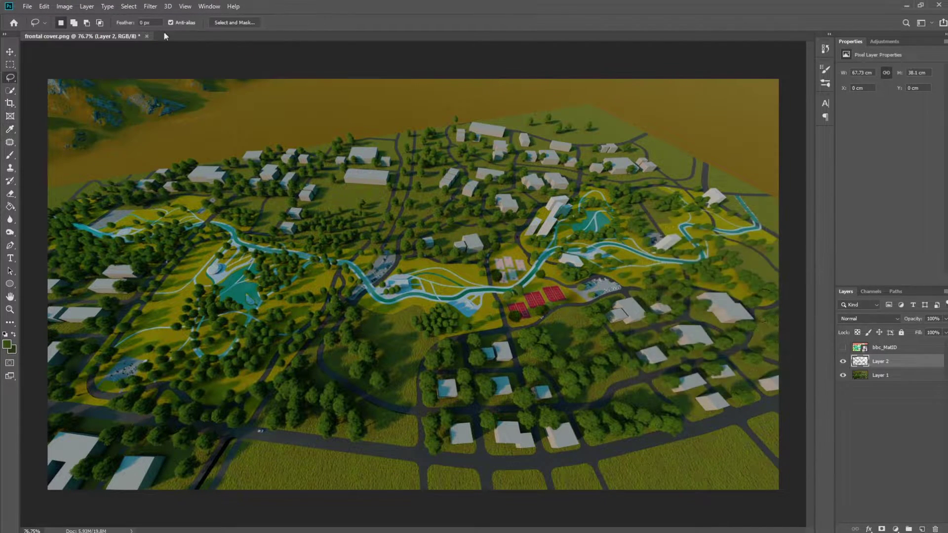
- Darken the copied trees on Layer 2 with Brightness -86 and Contrast 34, and compare with the layer hidden and shown
{"action": "left_click", "coordinate": [72, 9]}
{"action": "mouse_move", "coordinate": [98, 30]}
{"action": "left_click", "coordinate": [197, 32]}
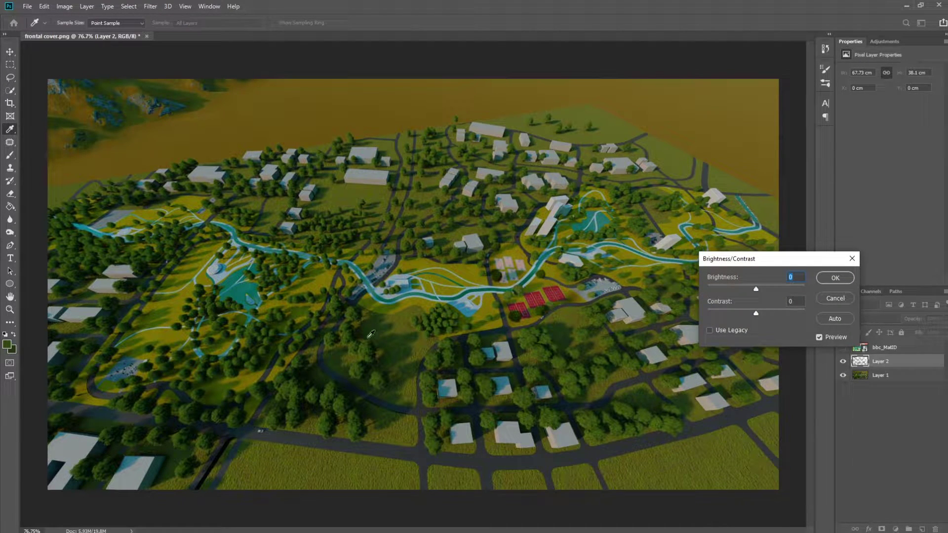
{"action": "left_click_drag", "start_coordinate": [756, 290], "coordinate": [773, 316]}
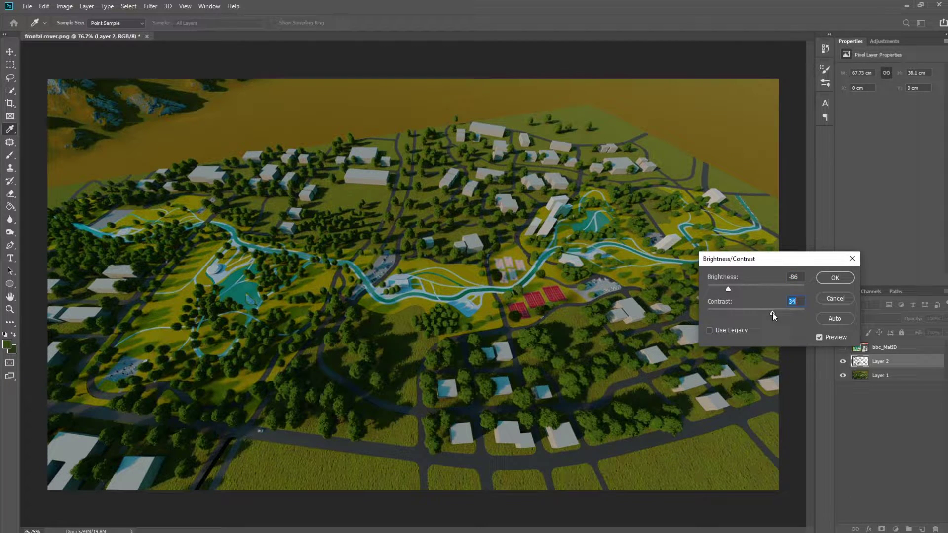
{"action": "left_click", "coordinate": [834, 278]}
{"action": "key", "text": "l"}
{"action": "left_click", "coordinate": [842, 361]}
{"action": "left_click", "coordinate": [843, 361]}
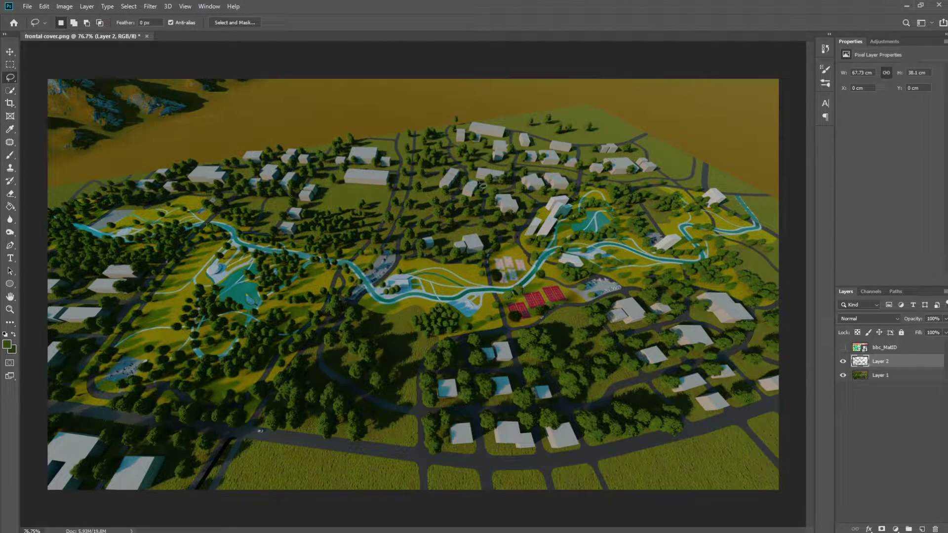
{"action": "left_click", "coordinate": [842, 362]}
{"action": "left_click", "coordinate": [842, 361]}
- Outline the entire river park area on Layer 1 with a closed Polygonal Lasso selection
{"action": "left_click", "coordinate": [897, 381]}
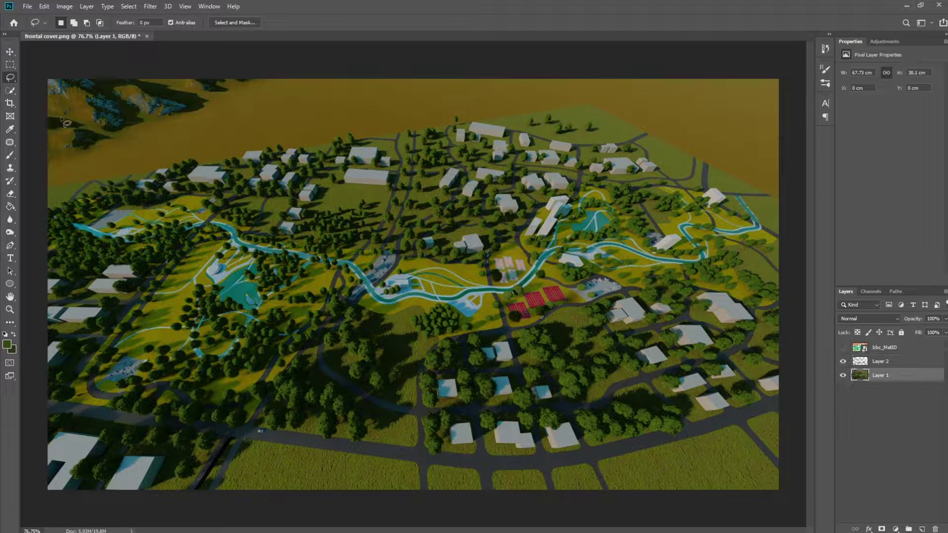
{"action": "right_click", "coordinate": [10, 77]}
{"action": "left_click", "coordinate": [37, 89]}
{"action": "left_click", "coordinate": [74, 199]}
{"action": "left_click", "coordinate": [100, 195]}
{"action": "left_click", "coordinate": [105, 206]}
{"action": "left_click", "coordinate": [128, 208]}
{"action": "left_click", "coordinate": [150, 203]}
{"action": "left_click", "coordinate": [160, 197]}
{"action": "left_click", "coordinate": [175, 194]}
{"action": "left_click", "coordinate": [211, 214]}
{"action": "left_click", "coordinate": [261, 214]}
{"action": "left_click", "coordinate": [243, 230]}
{"action": "left_click", "coordinate": [250, 233]}
{"action": "left_click", "coordinate": [405, 253]}
{"action": "left_click", "coordinate": [494, 250]}
{"action": "left_click", "coordinate": [519, 242]}
{"action": "left_click", "coordinate": [587, 186]}
{"action": "left_click", "coordinate": [612, 189]}
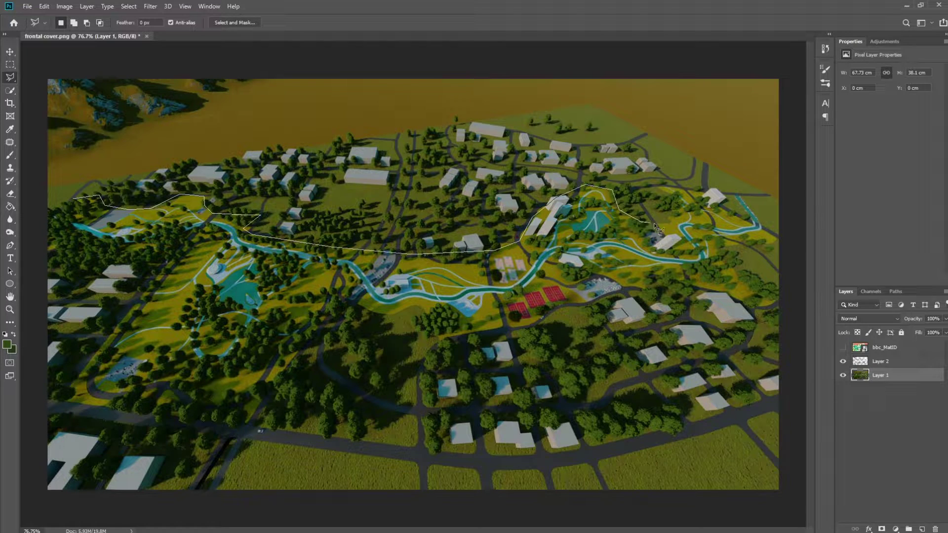
{"action": "left_click", "coordinate": [670, 222]}
{"action": "left_click", "coordinate": [680, 206]}
{"action": "left_click", "coordinate": [700, 191]}
{"action": "left_click", "coordinate": [774, 236]}
{"action": "left_click", "coordinate": [722, 247]}
{"action": "left_click", "coordinate": [740, 277]}
{"action": "left_click", "coordinate": [766, 306]}
{"action": "left_click", "coordinate": [671, 283]}
{"action": "left_click", "coordinate": [543, 320]}
{"action": "left_click", "coordinate": [437, 335]}
{"action": "left_click", "coordinate": [382, 314]}
{"action": "left_click", "coordinate": [279, 341]}
{"action": "left_click", "coordinate": [245, 422]}
{"action": "left_click", "coordinate": [62, 391]}
{"action": "left_click", "coordinate": [165, 257]}
{"action": "left_click", "coordinate": [52, 213]}
{"action": "left_click", "coordinate": [73, 200]}
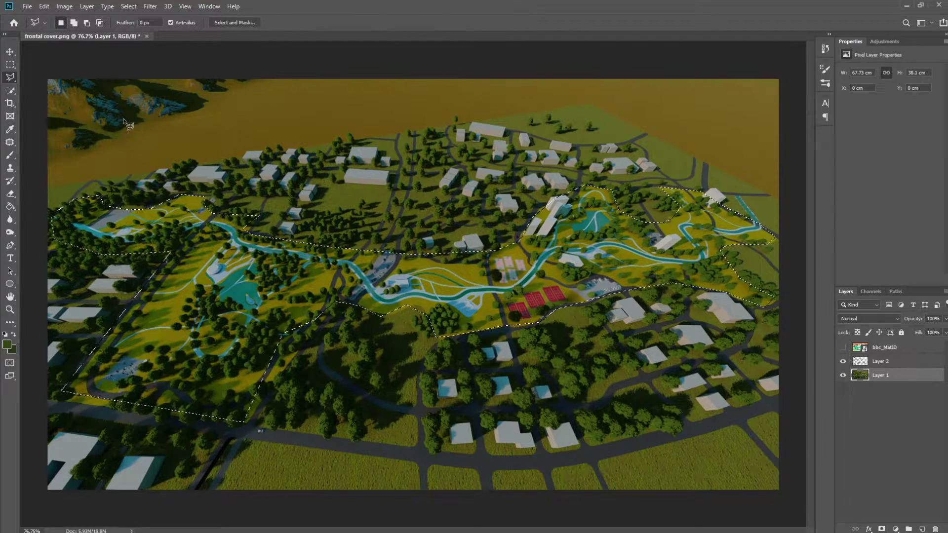
- Refine the park selection in Select and Mask with Smooth 21 and Feather 4.8 px, output to New Layer with Layer Mask
{"action": "left_click", "coordinate": [236, 23]}
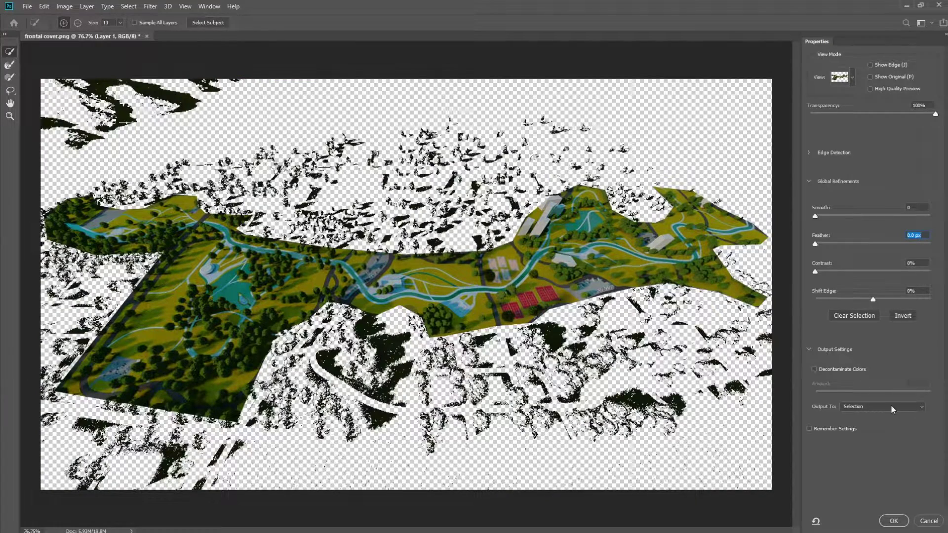
{"action": "left_click", "coordinate": [893, 407]}
{"action": "left_click", "coordinate": [885, 433]}
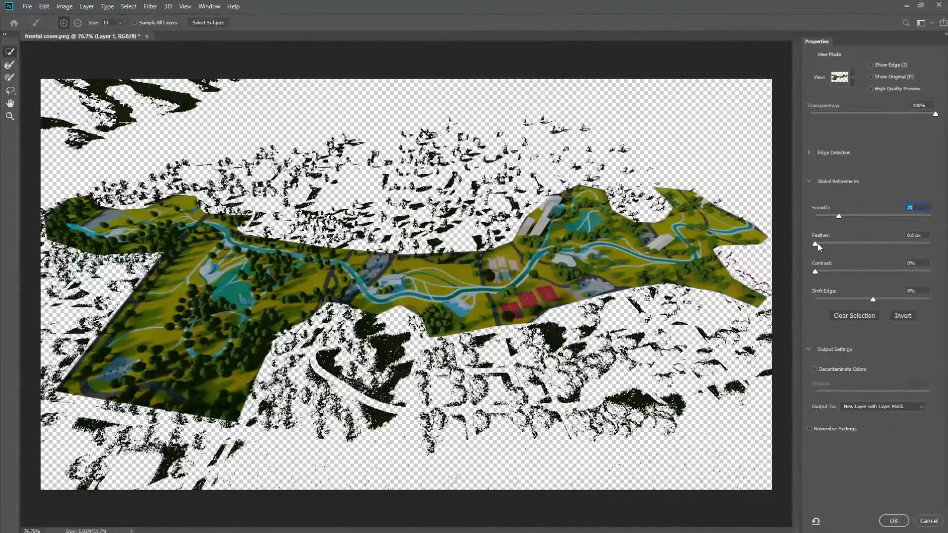
{"action": "left_click_drag", "start_coordinate": [817, 244], "coordinate": [845, 245]}
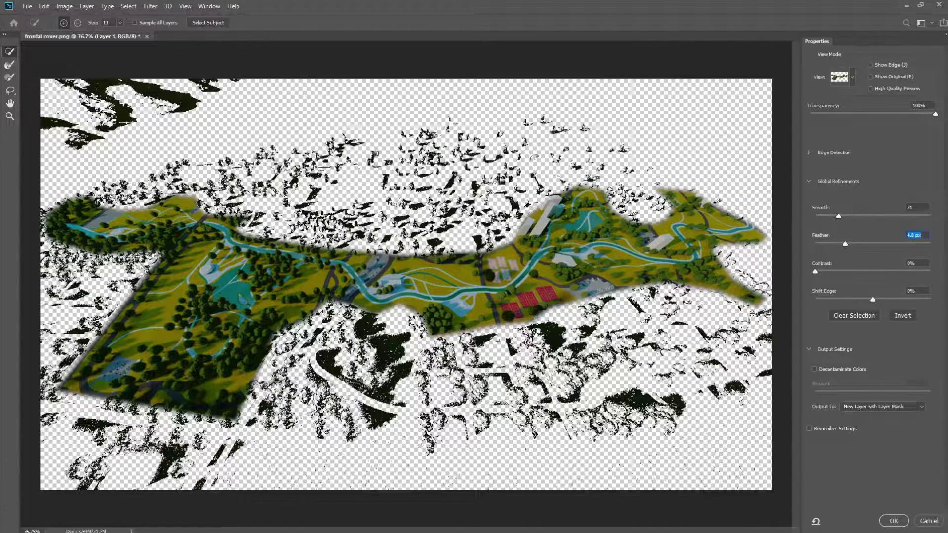
{"action": "left_click", "coordinate": [893, 520]}
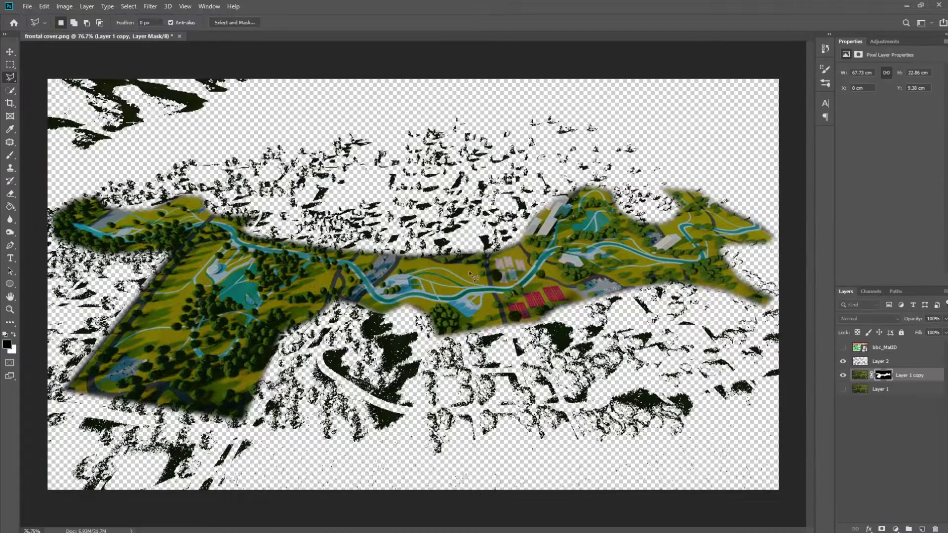
- Show Layer 1 again and darken it with Levels, setting the output white to 239 and darkening the midtones slightly
{"action": "left_click", "coordinate": [843, 389]}
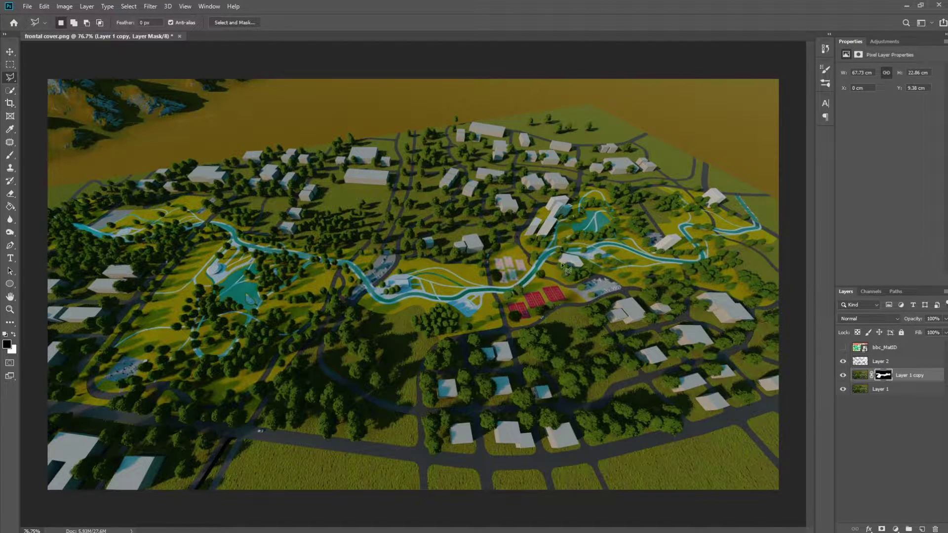
{"action": "left_click", "coordinate": [886, 392]}
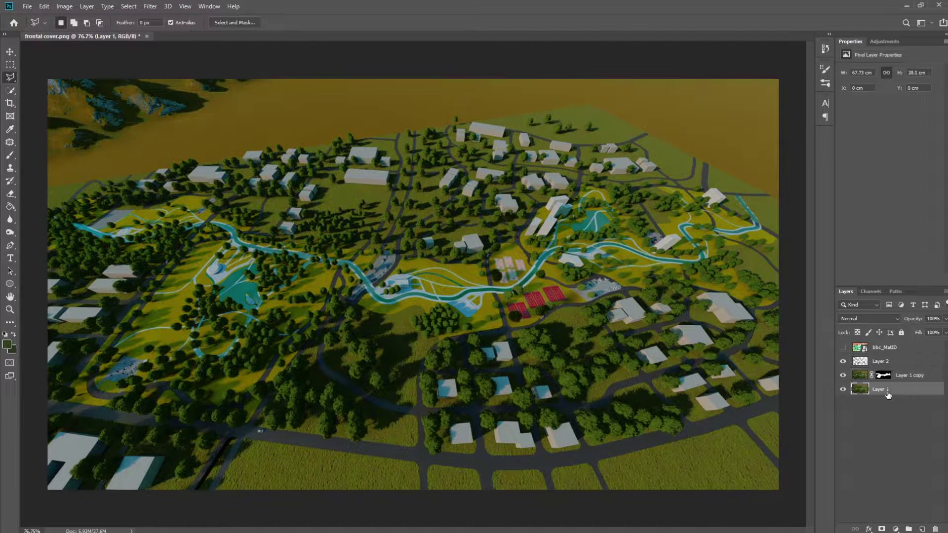
{"action": "left_click", "coordinate": [913, 377]}
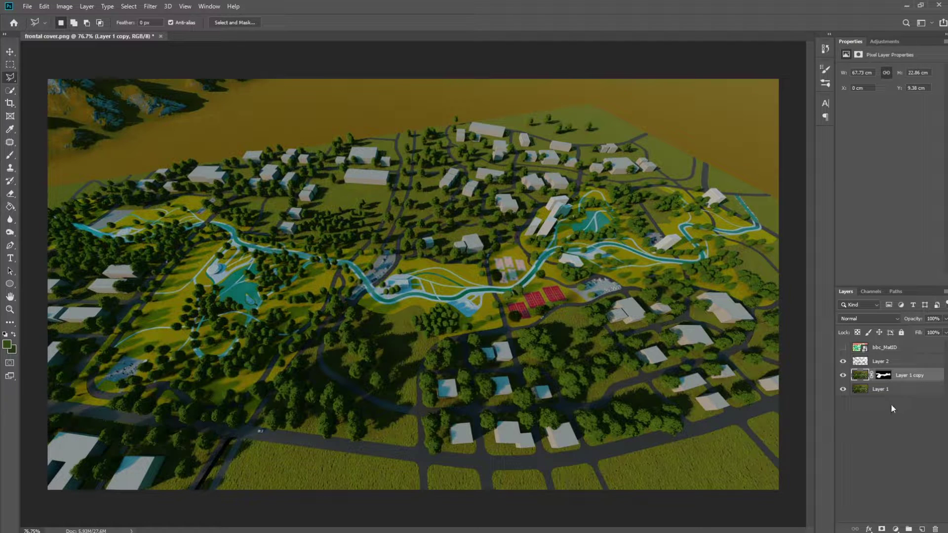
{"action": "left_click", "coordinate": [887, 391]}
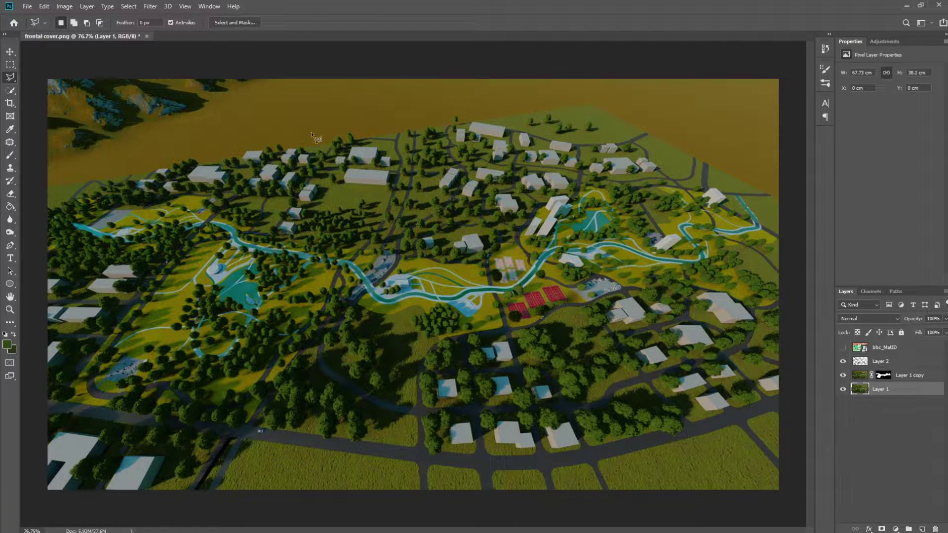
{"action": "left_click", "coordinate": [63, 7]}
{"action": "mouse_move", "coordinate": [99, 33]}
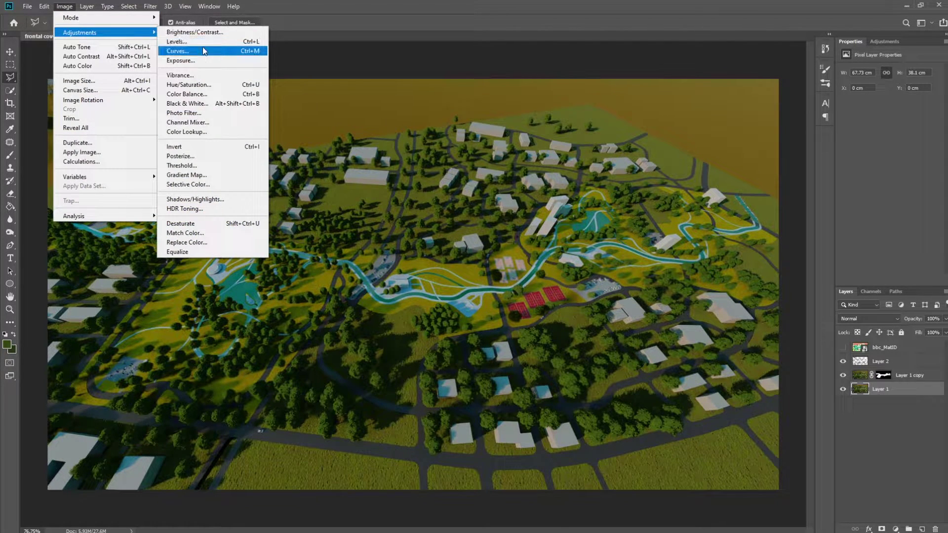
{"action": "left_click", "coordinate": [202, 42]}
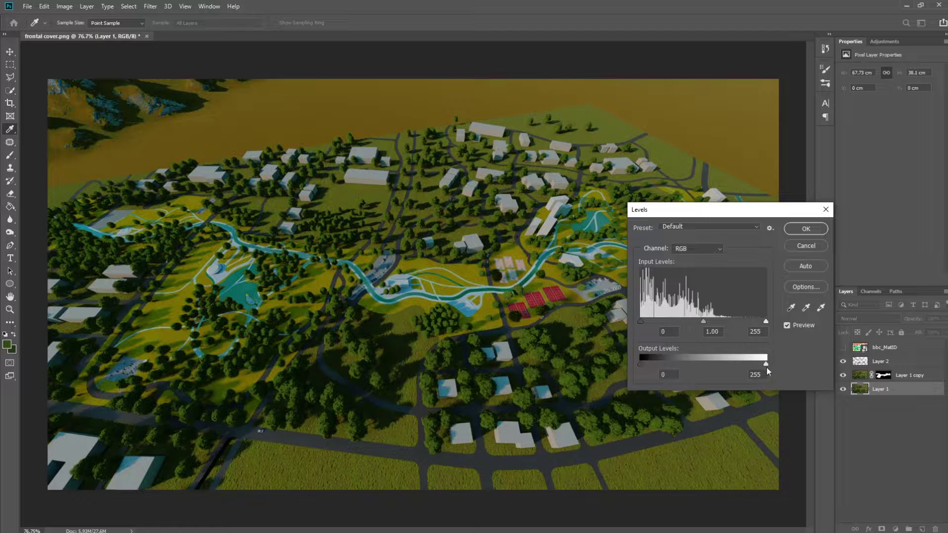
{"action": "left_click_drag", "start_coordinate": [761, 365], "coordinate": [757, 366]}
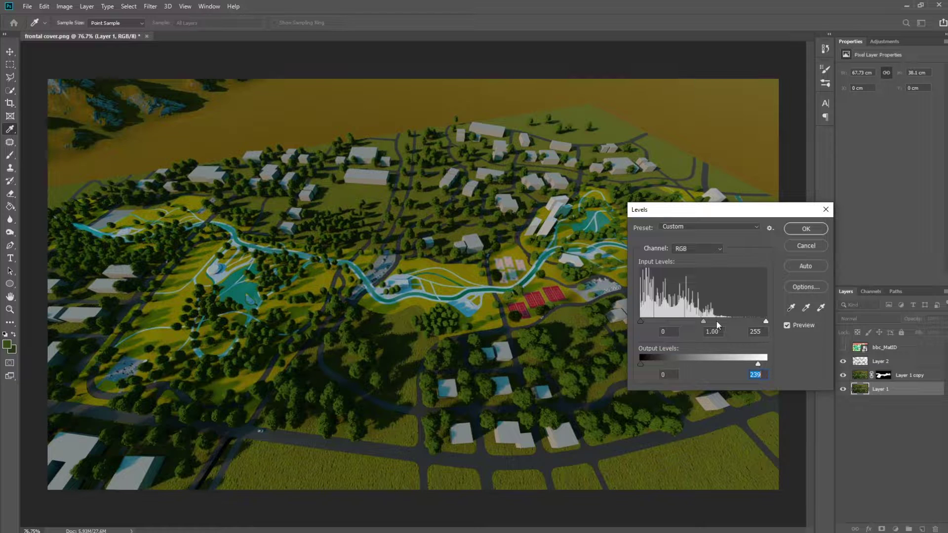
{"action": "left_click_drag", "start_coordinate": [700, 322], "coordinate": [707, 323]}
{"action": "left_click", "coordinate": [808, 229]}
{"action": "key", "text": "l"}
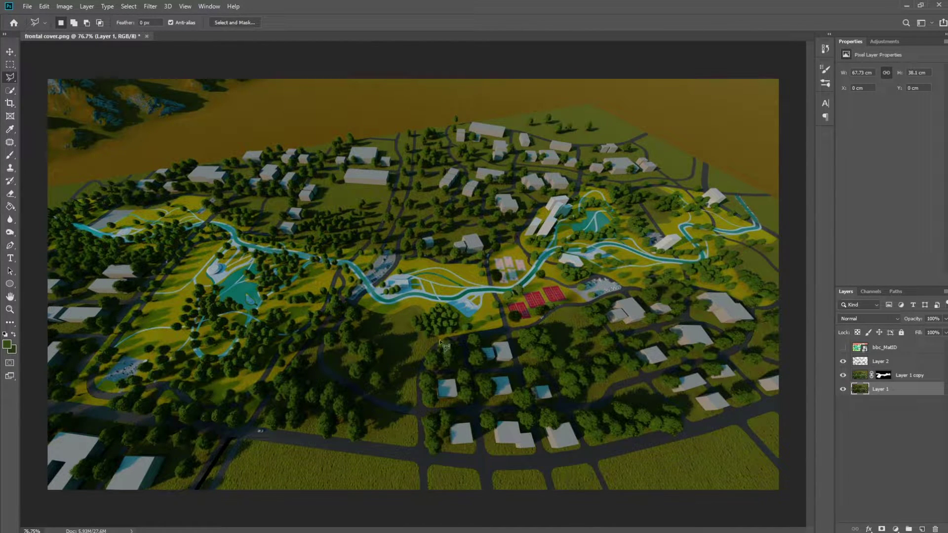
- Raise the brightness of the park image on Layer 1 copy to 11 with Brightness/Contrast
{"action": "left_click", "coordinate": [899, 381]}
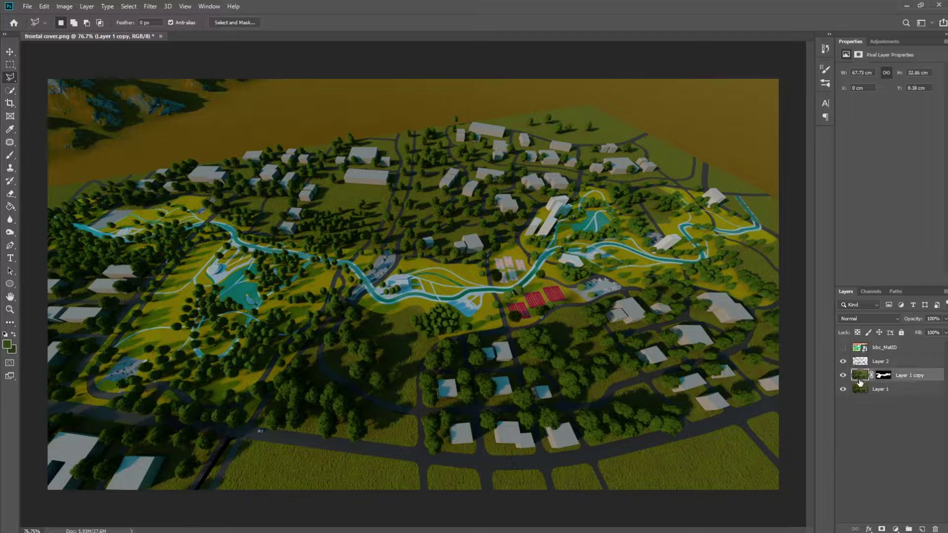
{"action": "left_click", "coordinate": [63, 7]}
{"action": "mouse_move", "coordinate": [84, 30]}
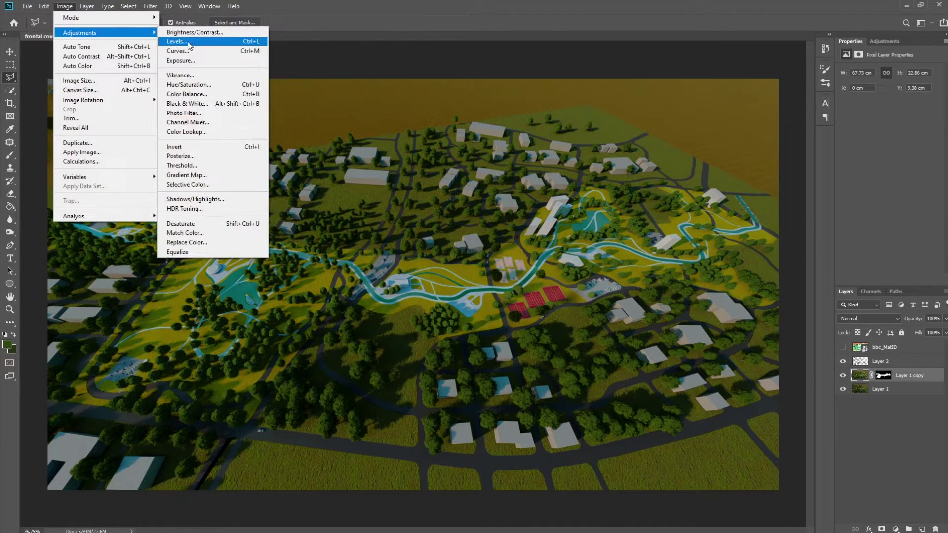
{"action": "left_click", "coordinate": [193, 32]}
{"action": "left_click_drag", "start_coordinate": [757, 287], "coordinate": [760, 287]}
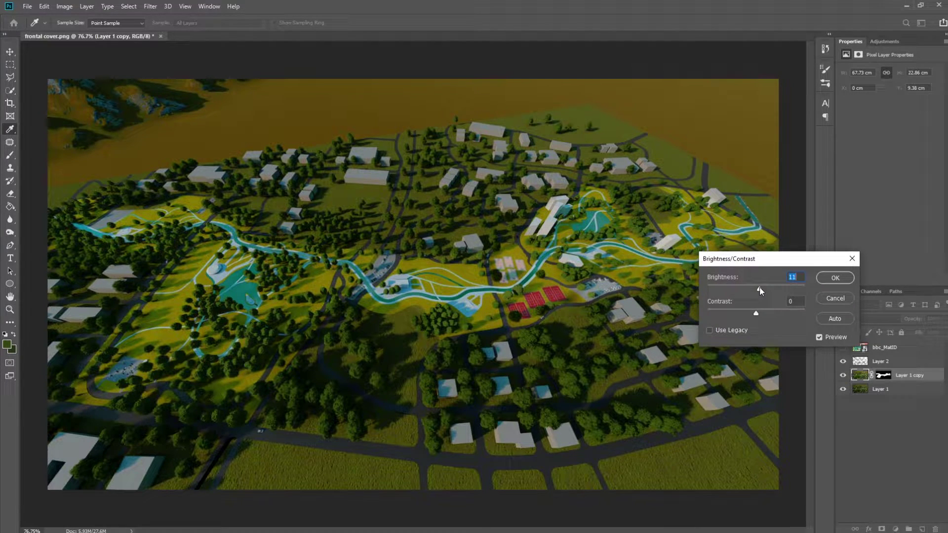
{"action": "left_click", "coordinate": [840, 282]}
- Brighten Layer 1 copy with Levels, setting the midtones to 1.03 and lowering the input white point slightly
{"action": "left_click", "coordinate": [64, 6]}
{"action": "mouse_move", "coordinate": [107, 35]}
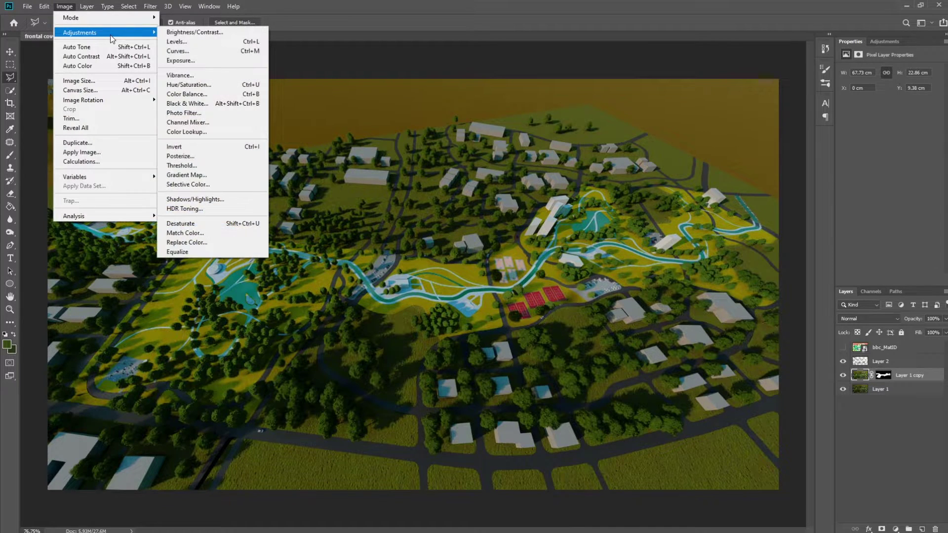
{"action": "left_click", "coordinate": [177, 42]}
{"action": "left_click_drag", "start_coordinate": [704, 322], "coordinate": [705, 322]}
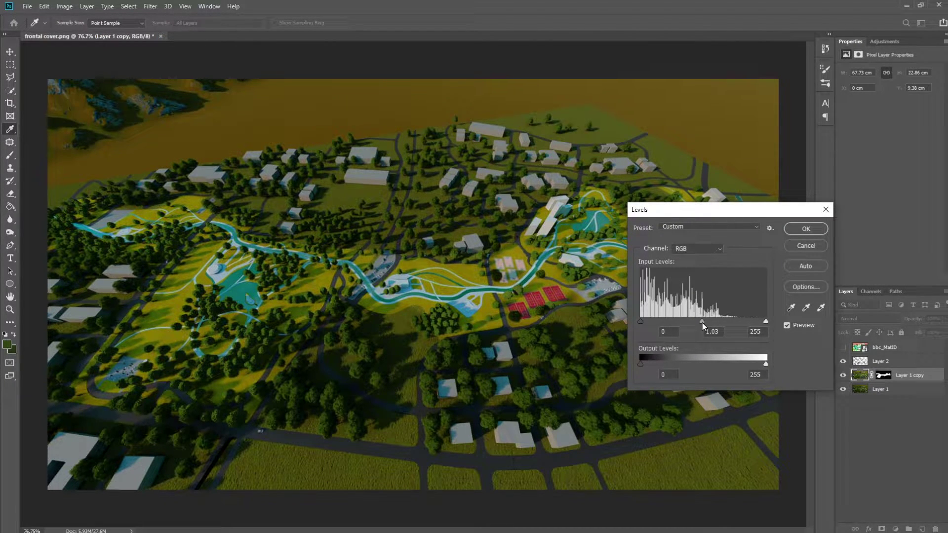
{"action": "left_click_drag", "start_coordinate": [766, 321], "coordinate": [762, 322]}
{"action": "left_click", "coordinate": [806, 229]}
{"action": "key", "text": "l"}
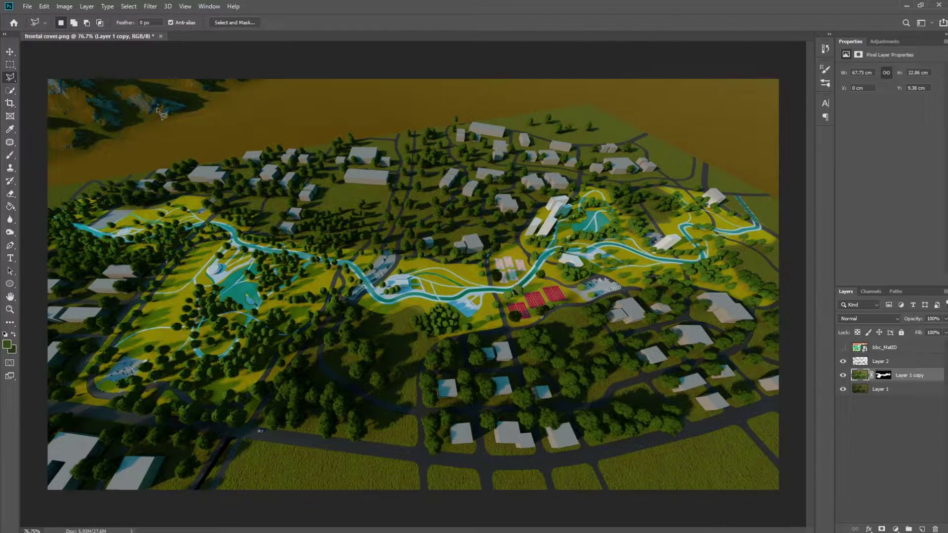
- Shift the hue of Layer 1 copy to -3 with Hue/Saturation
{"action": "left_click", "coordinate": [64, 6]}
{"action": "mouse_move", "coordinate": [102, 32]}
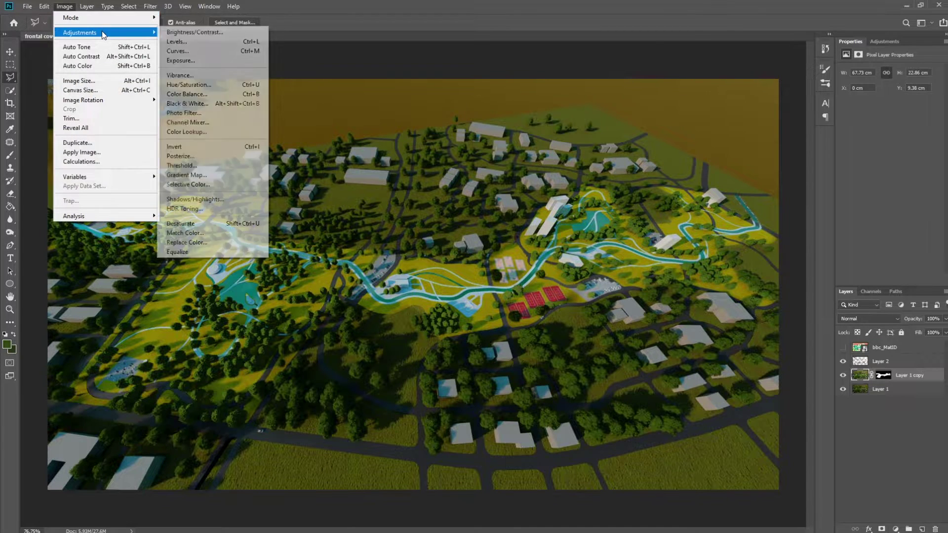
{"action": "left_click", "coordinate": [205, 84]}
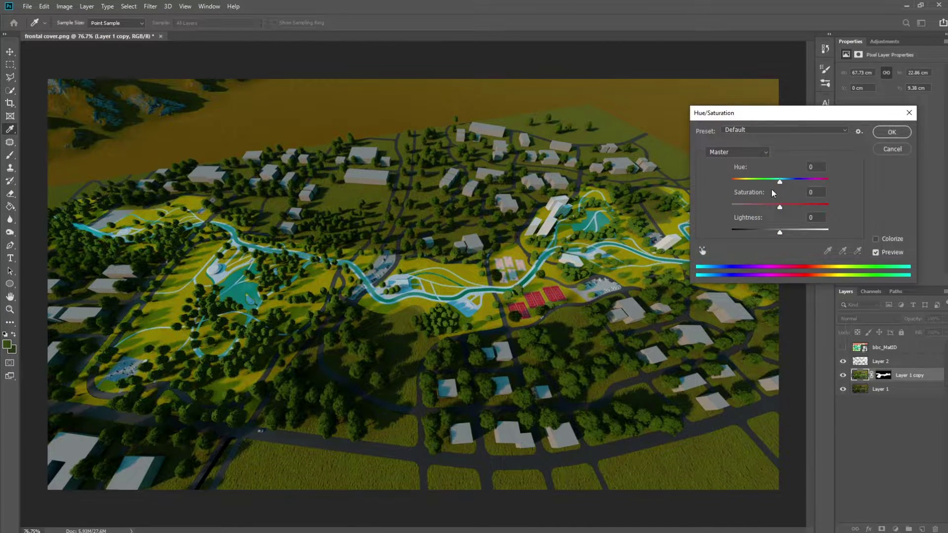
{"action": "left_click_drag", "start_coordinate": [778, 181], "coordinate": [777, 181]}
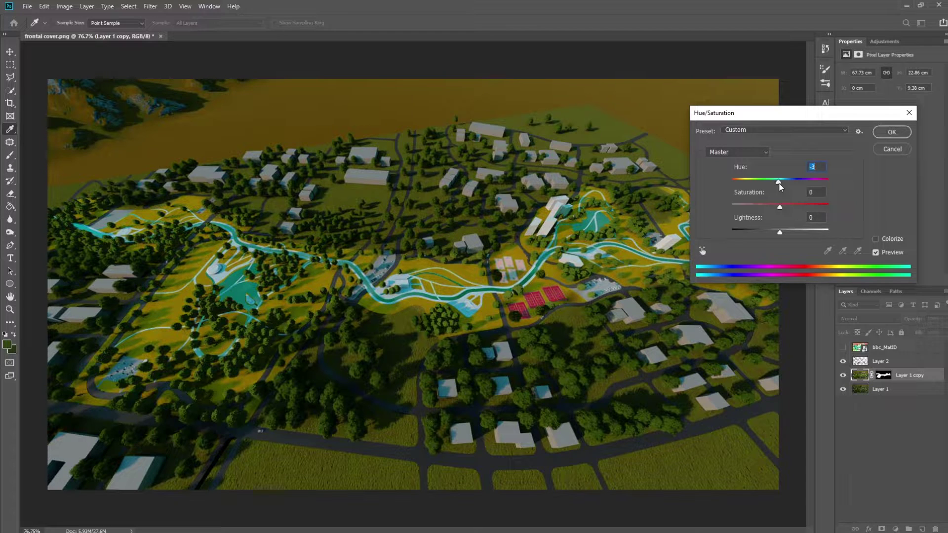
{"action": "left_click", "coordinate": [875, 136]}
{"action": "key", "text": "l"}
- Shift the midtones of Layer 1 copy slightly toward yellow with Color Balance
{"action": "left_click", "coordinate": [64, 6]}
{"action": "mouse_move", "coordinate": [105, 34]}
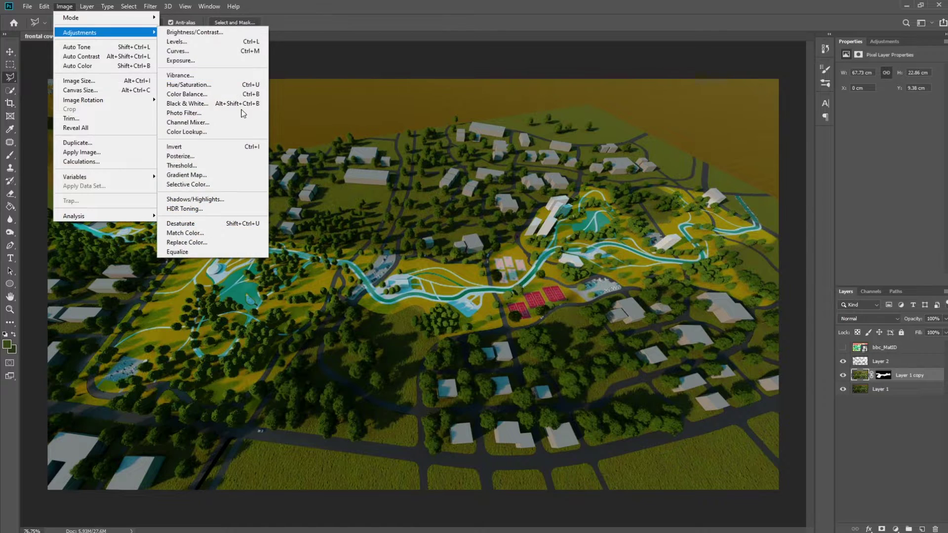
{"action": "left_click", "coordinate": [228, 97]}
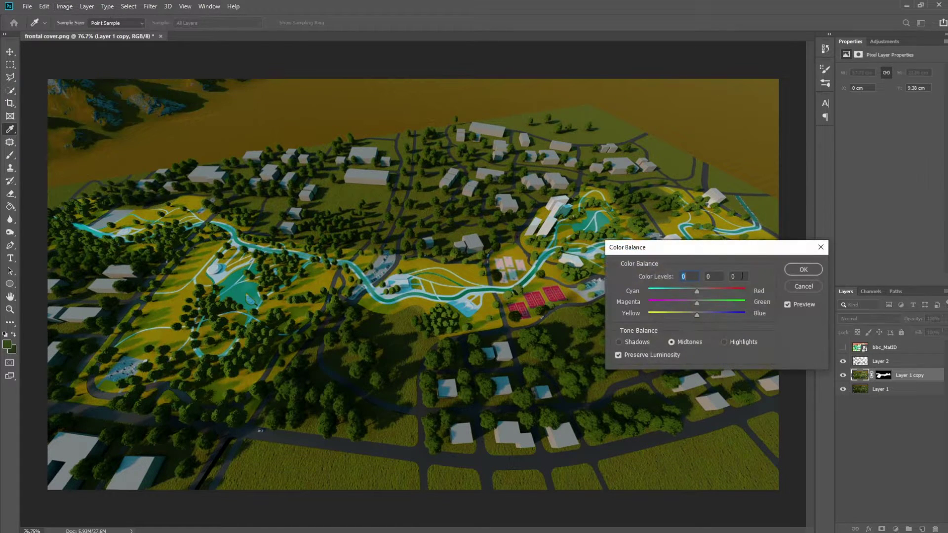
{"action": "left_click_drag", "start_coordinate": [695, 315], "coordinate": [692, 315]}
{"action": "key", "text": "Return"}
{"action": "key", "text": "l"}
- Shift the midtones of Layer 1 to -5 toward cyan and slightly toward yellow with Color Balance
{"action": "left_click", "coordinate": [883, 389]}
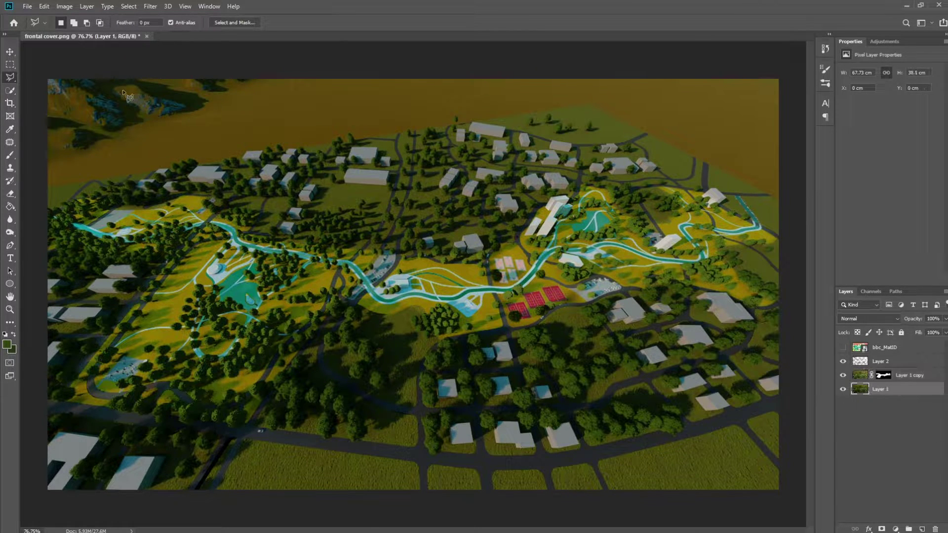
{"action": "left_click", "coordinate": [64, 7]}
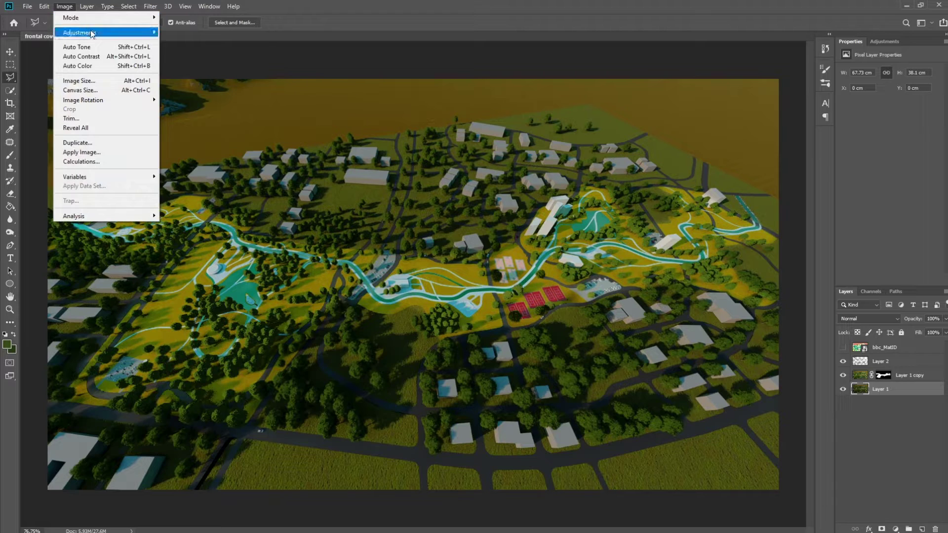
{"action": "mouse_move", "coordinate": [93, 33]}
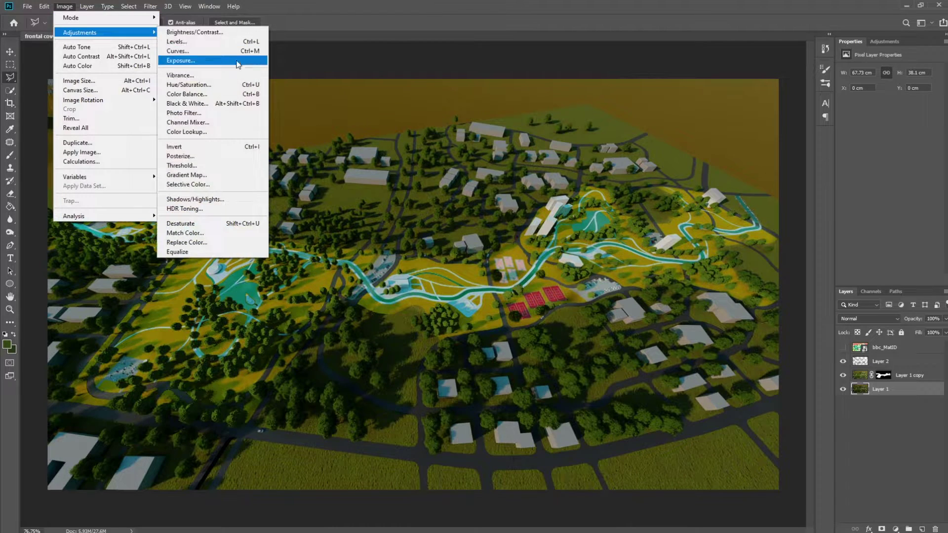
{"action": "left_click", "coordinate": [221, 97]}
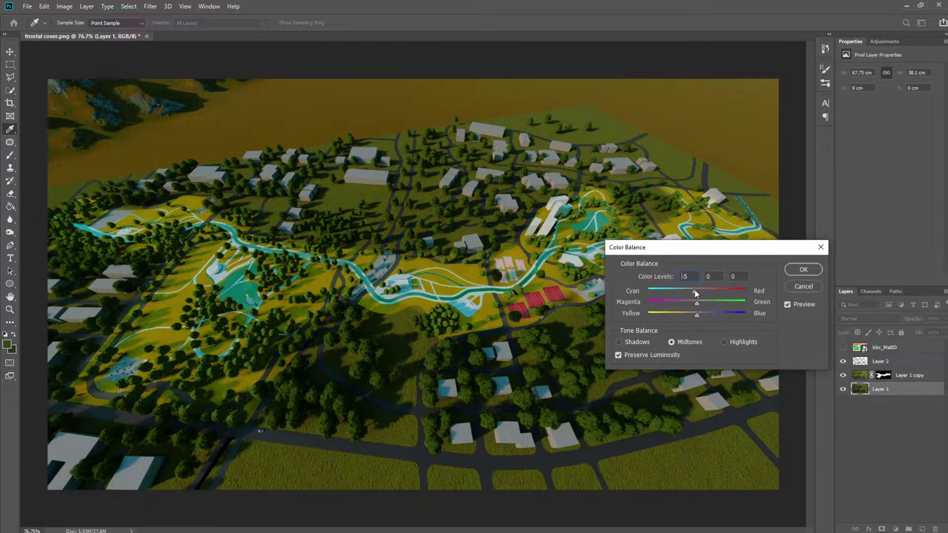
{"action": "left_click_drag", "start_coordinate": [696, 319], "coordinate": [687, 316]}
{"action": "key", "text": "Return"}
{"action": "key", "text": "l"}
- Set the hue of Layer 1 to -1 with Hue/Saturation
{"action": "left_click", "coordinate": [64, 6]}
{"action": "mouse_move", "coordinate": [109, 33]}
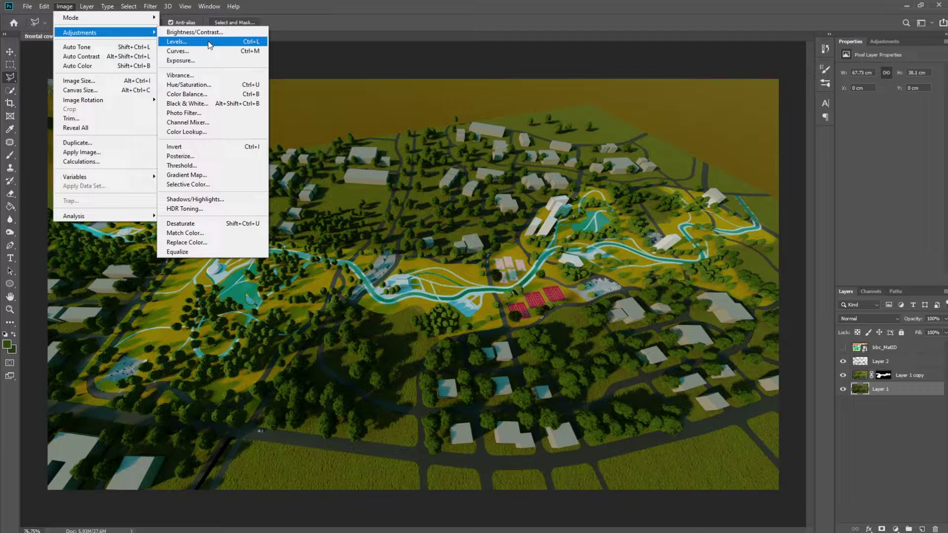
{"action": "left_click", "coordinate": [205, 85]}
{"action": "left_click_drag", "start_coordinate": [779, 183], "coordinate": [780, 183]}
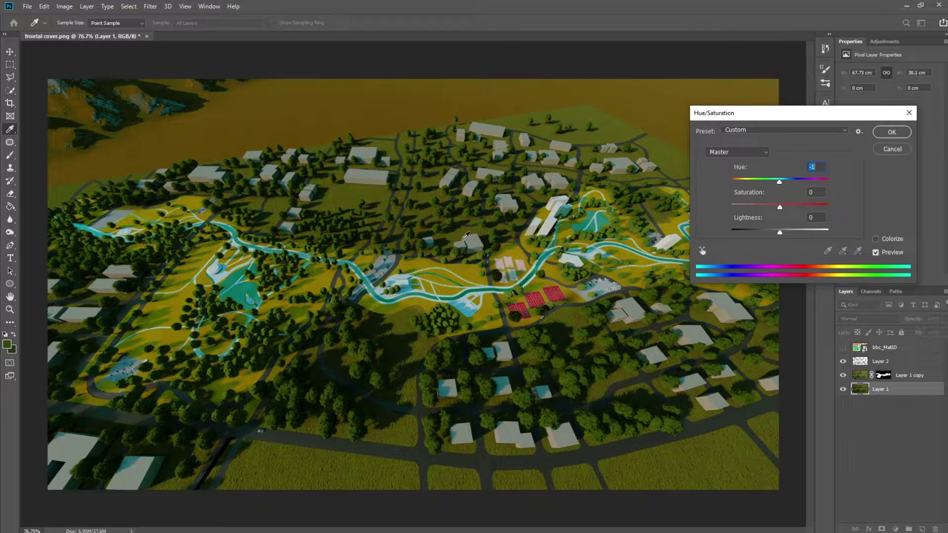
{"action": "left_click", "coordinate": [892, 132]}
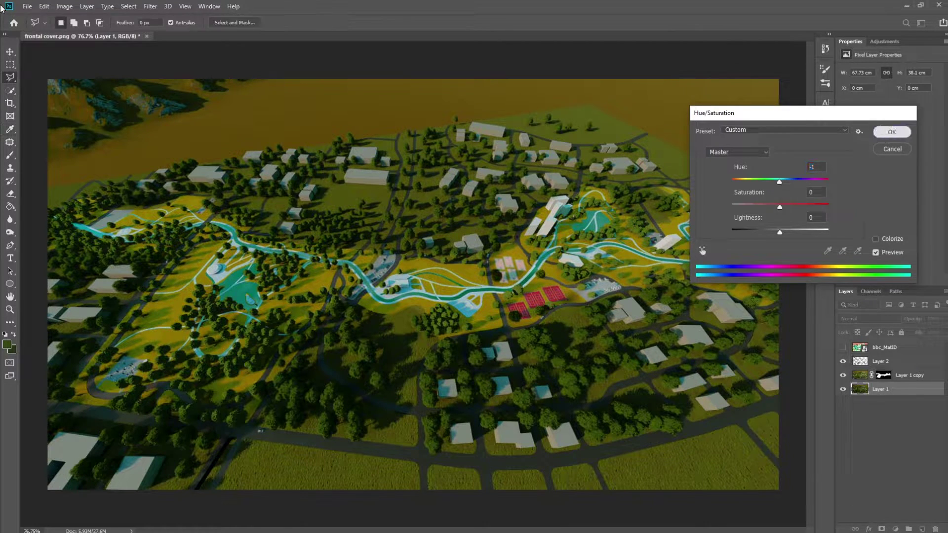
{"action": "left_click", "coordinate": [64, 6]}
{"action": "key", "text": "Escape"}
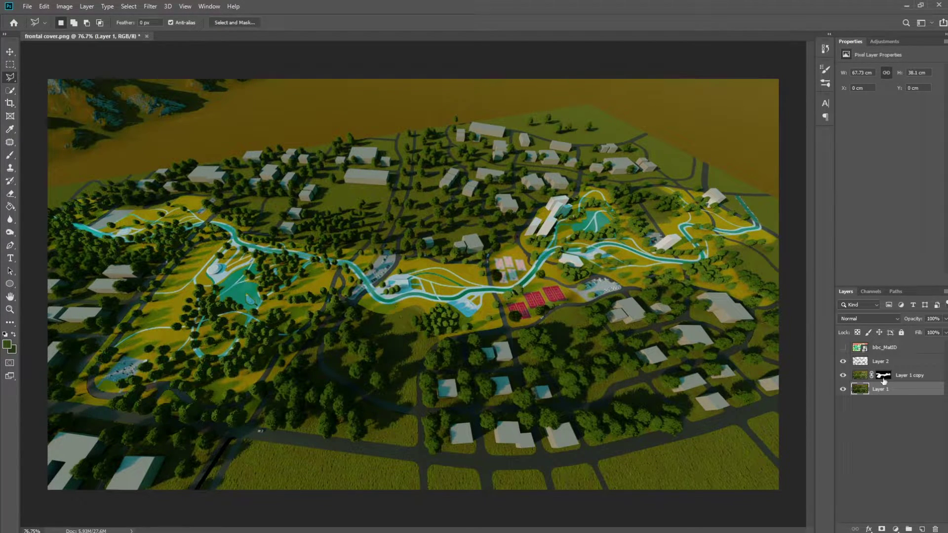
- Show the bbc_MatID layer, try a Magic Wand selection on the river and set the wand tolerance to 25
{"action": "left_click", "coordinate": [842, 347]}
{"action": "scroll", "coordinate": [257, 230], "scroll_direction": "up", "scroll_amount": 4}
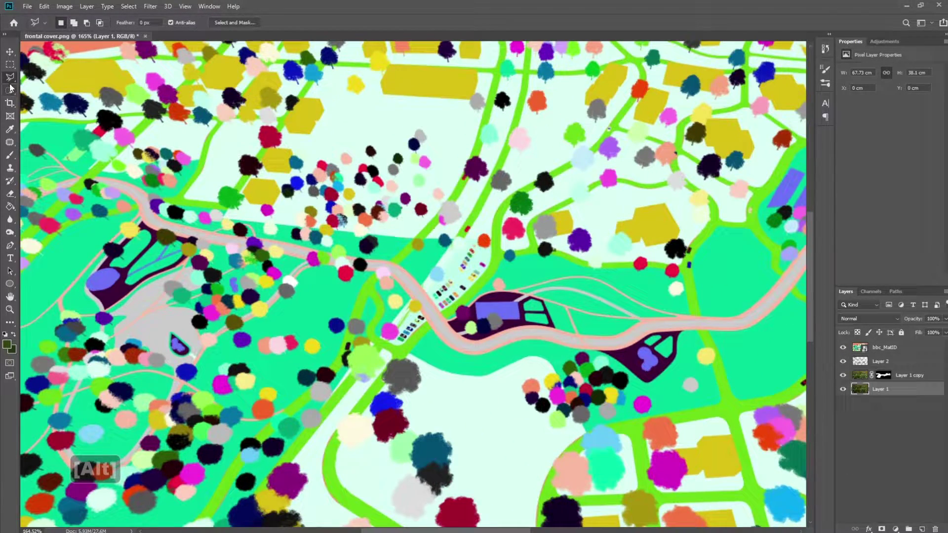
{"action": "right_click", "coordinate": [10, 87]}
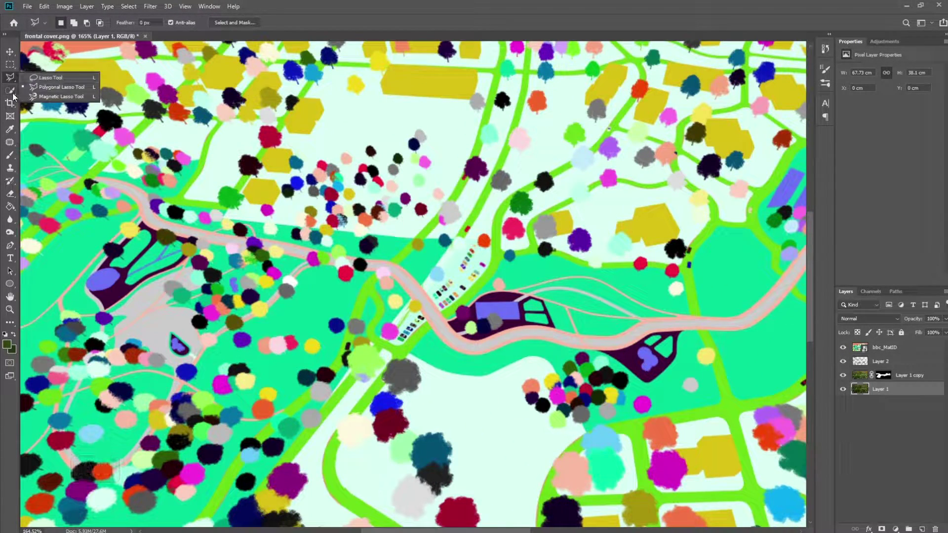
{"action": "left_click", "coordinate": [59, 90]}
{"action": "right_click", "coordinate": [17, 92]}
{"action": "left_click", "coordinate": [54, 100]}
{"action": "left_click", "coordinate": [449, 340]}
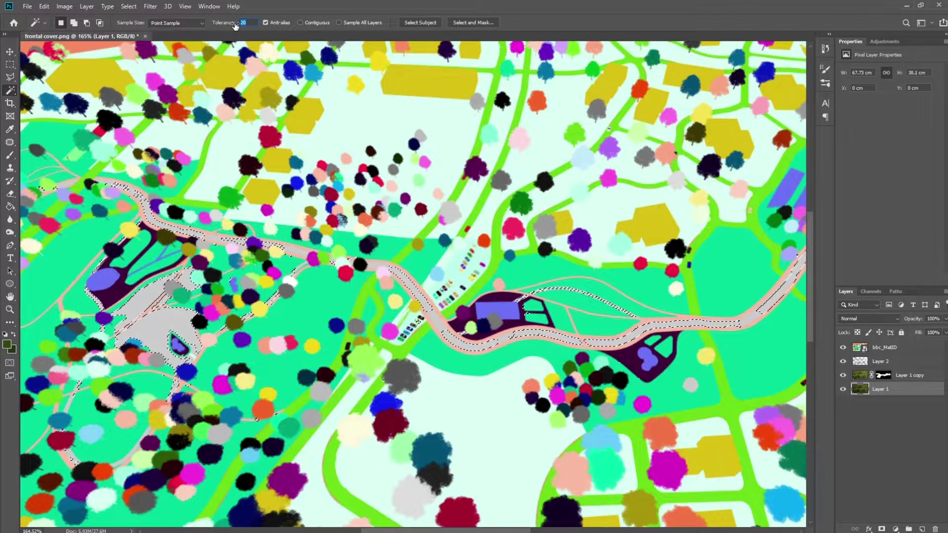
{"action": "type", "text": "25"}
{"action": "key", "text": "Return"}
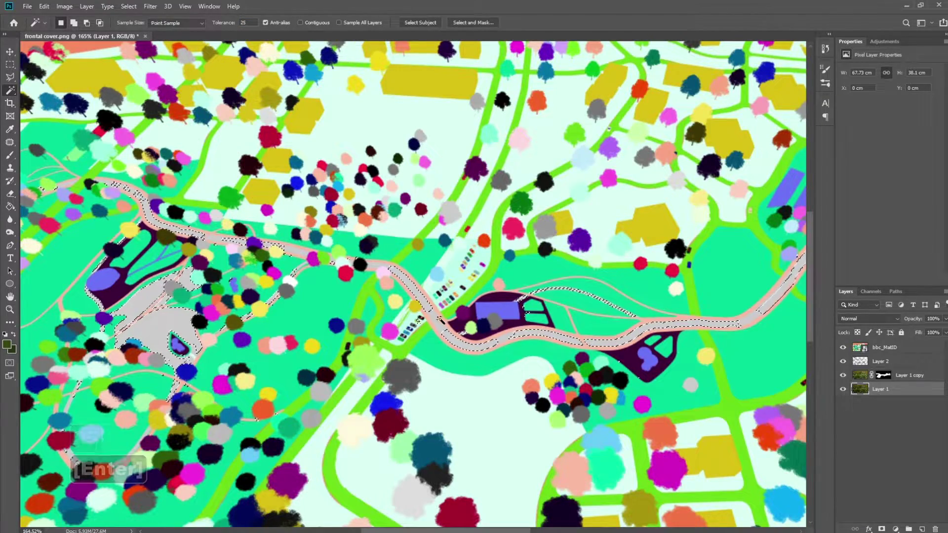
- Discard the selection, reselect the river and water areas by colour with the Magic Wand, and hide bbc_MatID again
{"action": "key", "text": "ctrl+d"}
{"action": "left_click", "coordinate": [479, 320]}
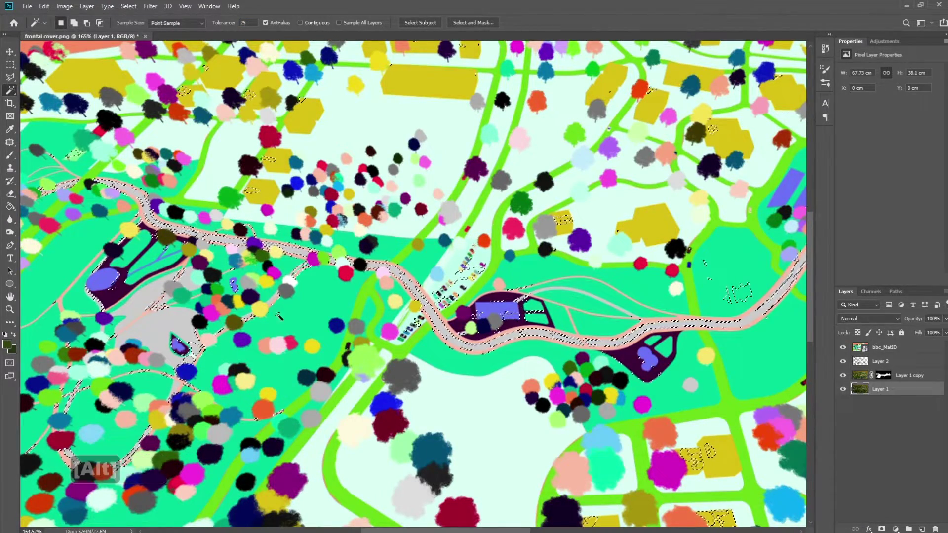
{"action": "scroll", "coordinate": [335, 264], "scroll_direction": "down", "scroll_amount": 4, "text": "alt"}
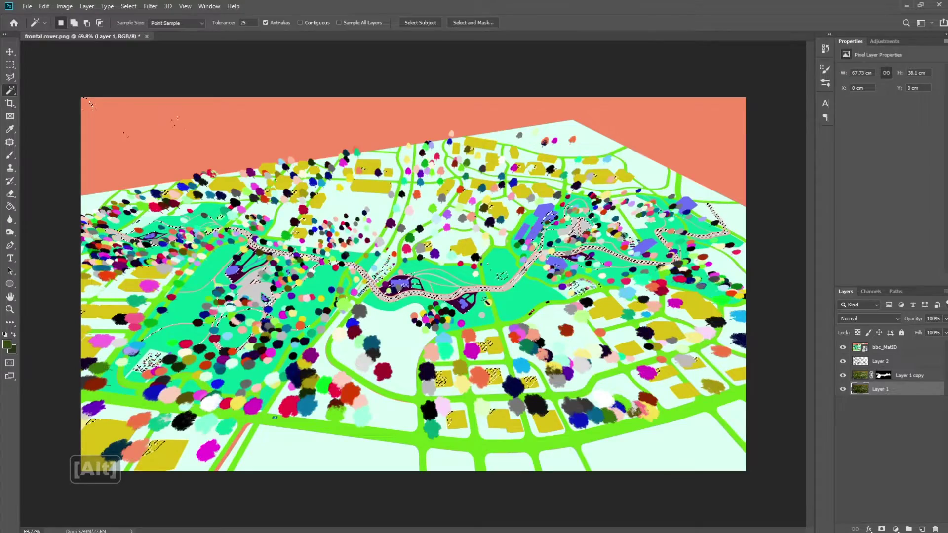
{"action": "scroll", "coordinate": [542, 238], "scroll_direction": "up", "scroll_amount": 4, "text": "alt"}
{"action": "key", "text": "shift"}
{"action": "scroll", "coordinate": [664, 244], "scroll_direction": "down", "scroll_amount": 3, "text": "alt"}
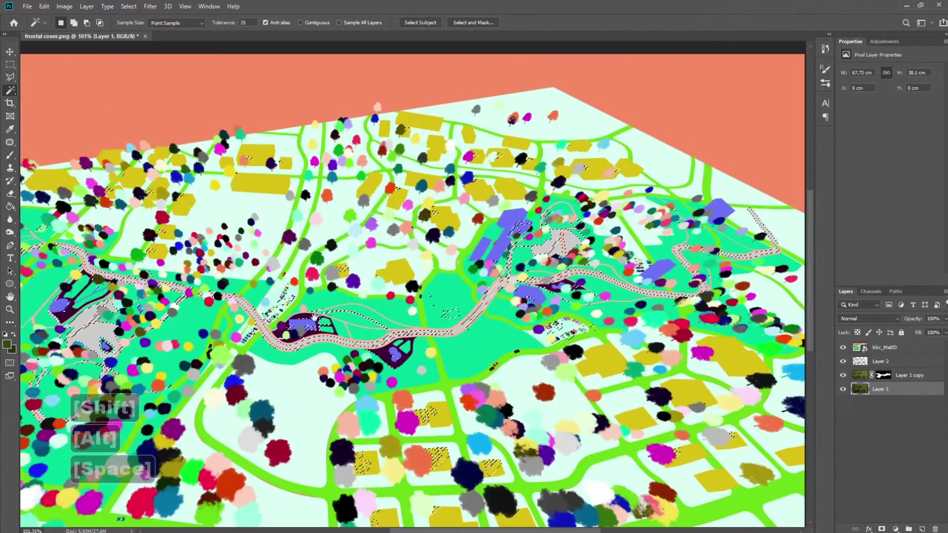
{"action": "scroll", "coordinate": [313, 311], "scroll_direction": "up", "scroll_amount": 3, "text": "alt"}
{"action": "left_click_drag", "start_coordinate": [313, 311], "coordinate": [490, 286]}
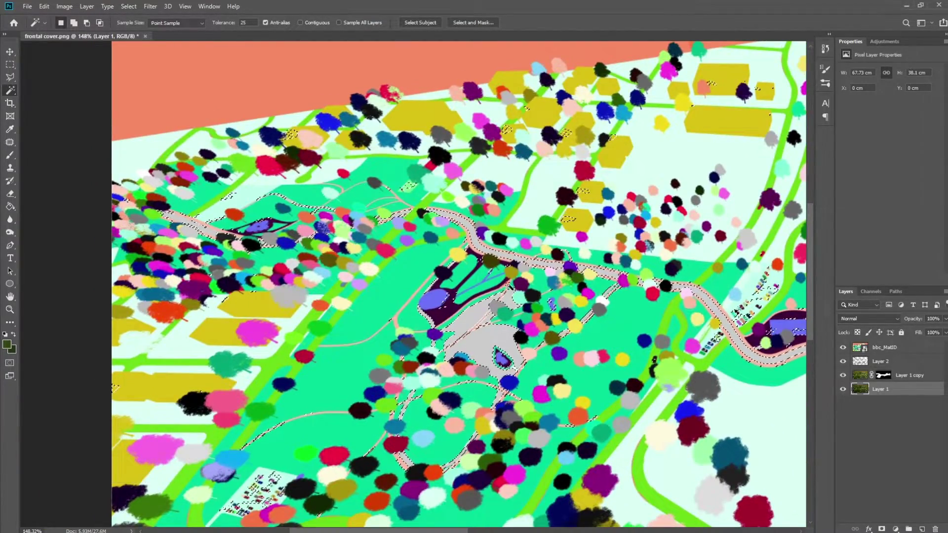
{"action": "scroll", "coordinate": [291, 202], "scroll_direction": "up", "scroll_amount": 3, "text": "alt"}
{"action": "scroll", "coordinate": [288, 202], "scroll_direction": "down", "scroll_amount": 5, "text": "alt"}
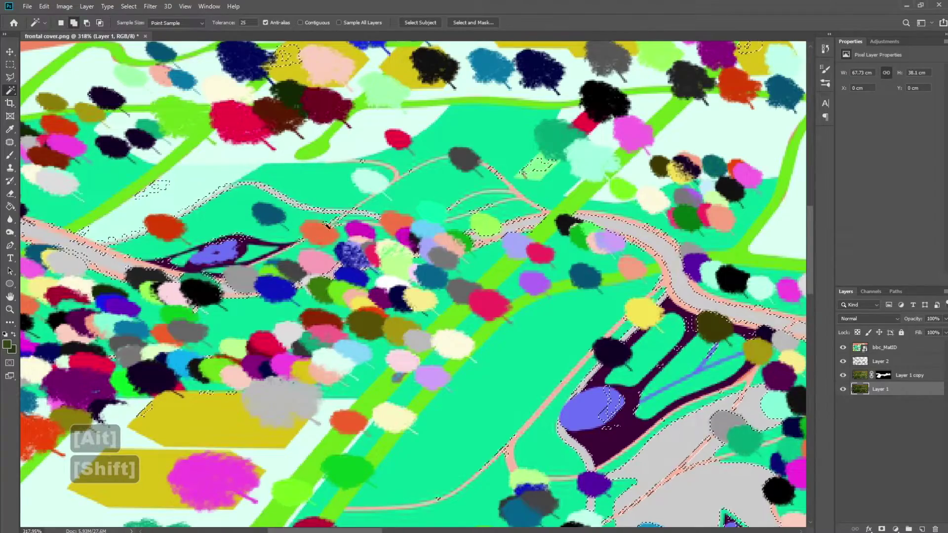
{"action": "key", "text": "space"}
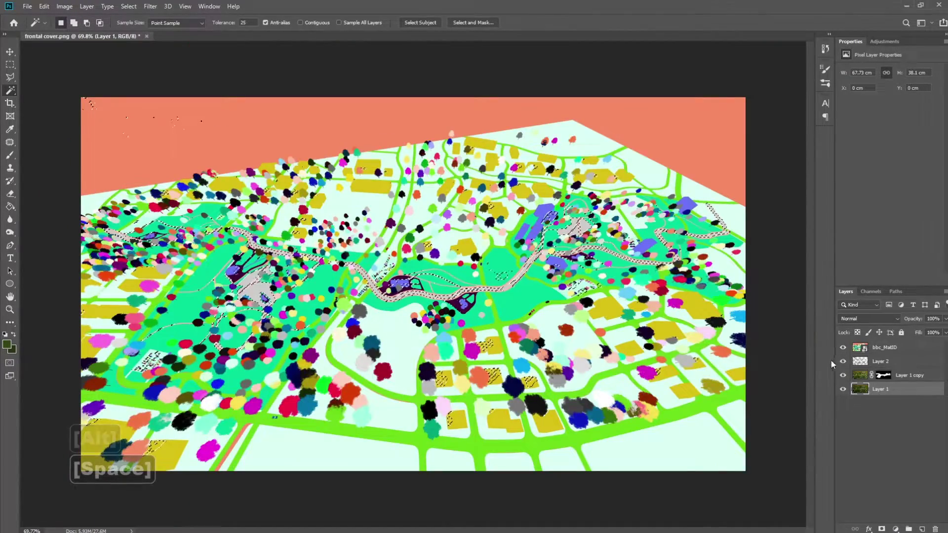
{"action": "left_click", "coordinate": [843, 348]}
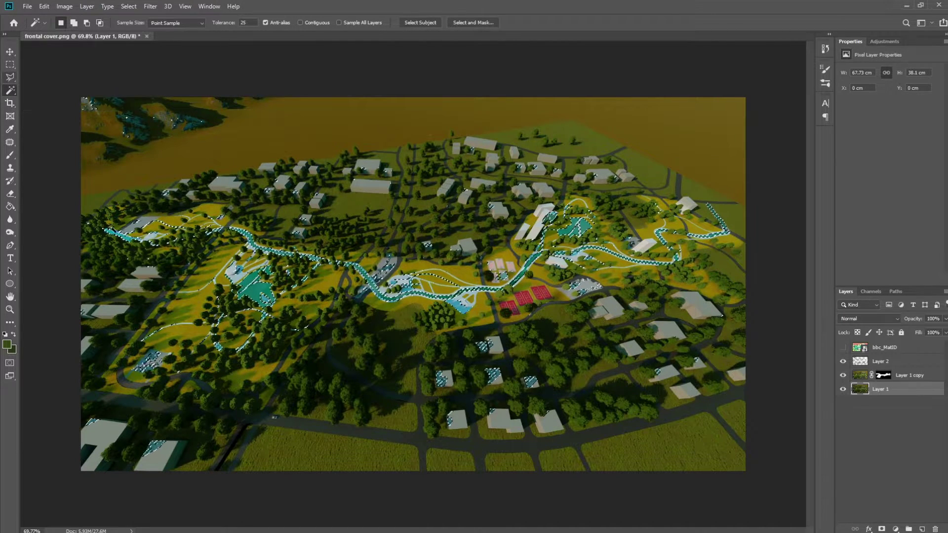
- Subtract the stray selected patches on buildings, parking areas and mountains outside the river from the selection with the Lasso tool
{"action": "right_click", "coordinate": [12, 94]}
{"action": "left_click", "coordinate": [50, 91]}
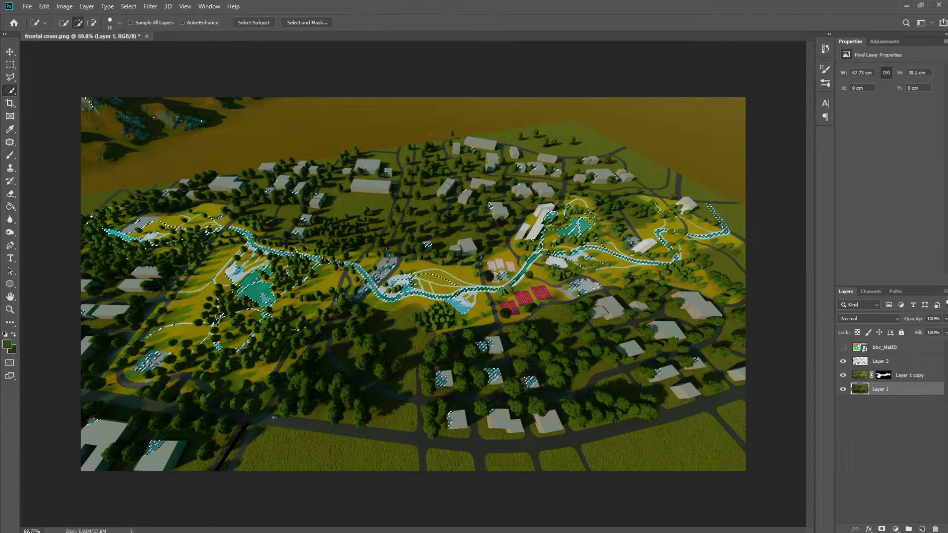
{"action": "right_click", "coordinate": [10, 77]}
{"action": "left_click", "coordinate": [49, 79]}
{"action": "left_click", "coordinate": [56, 366], "text": "alt"}
{"action": "mouse_move", "coordinate": [193, 406]}
{"action": "left_mouse_down"}
{"action": "mouse_move", "coordinate": [178, 480]}
{"action": "mouse_move", "coordinate": [44, 469]}
{"action": "left_mouse_up"}
{"action": "left_click_drag", "start_coordinate": [412, 129], "coordinate": [560, 199]}
{"action": "left_click_drag", "start_coordinate": [221, 221], "coordinate": [232, 227]}
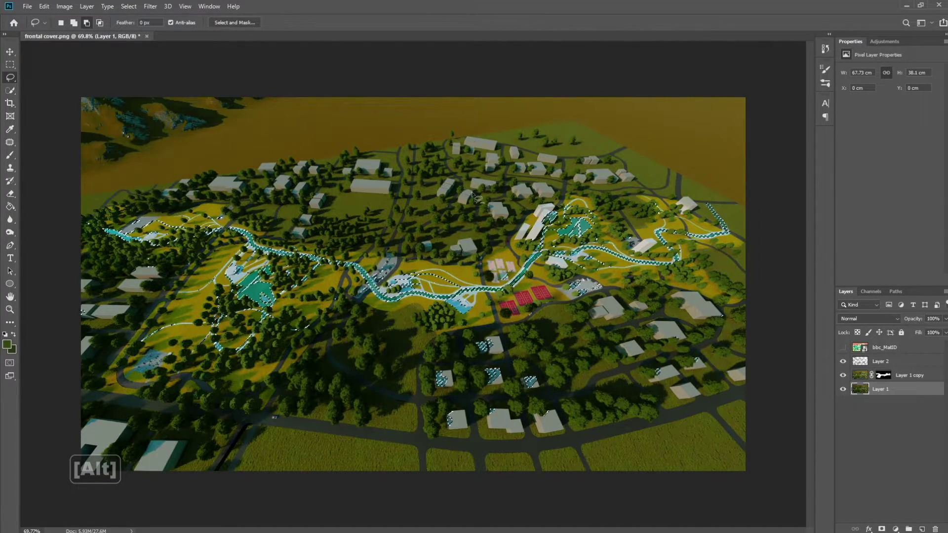
{"action": "mouse_move", "coordinate": [459, 316]}
{"action": "left_mouse_down"}
{"action": "mouse_move", "coordinate": [686, 365]}
{"action": "mouse_move", "coordinate": [229, 339]}
{"action": "left_mouse_up"}
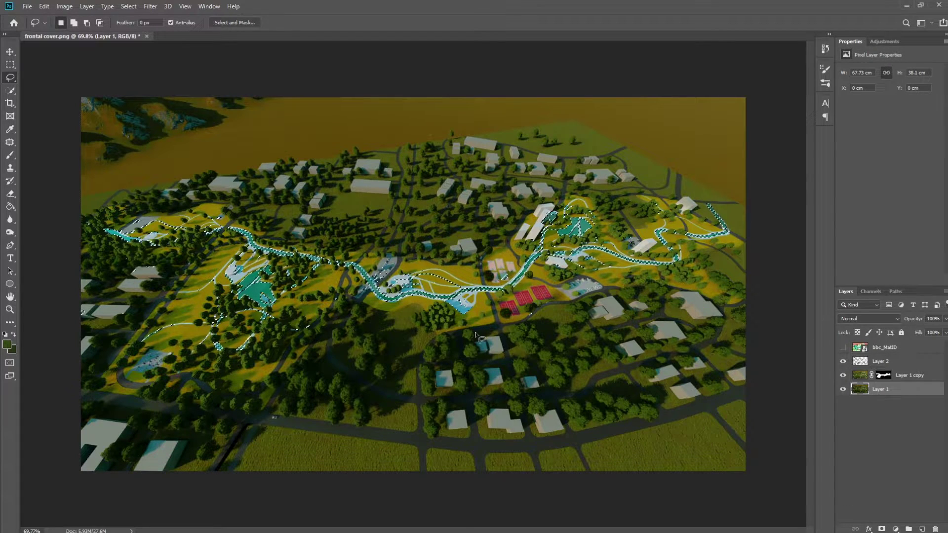
- Copy the selected water from Layer 1 to a new layer and move that layer above Layer 2
{"action": "right_click", "coordinate": [438, 300]}
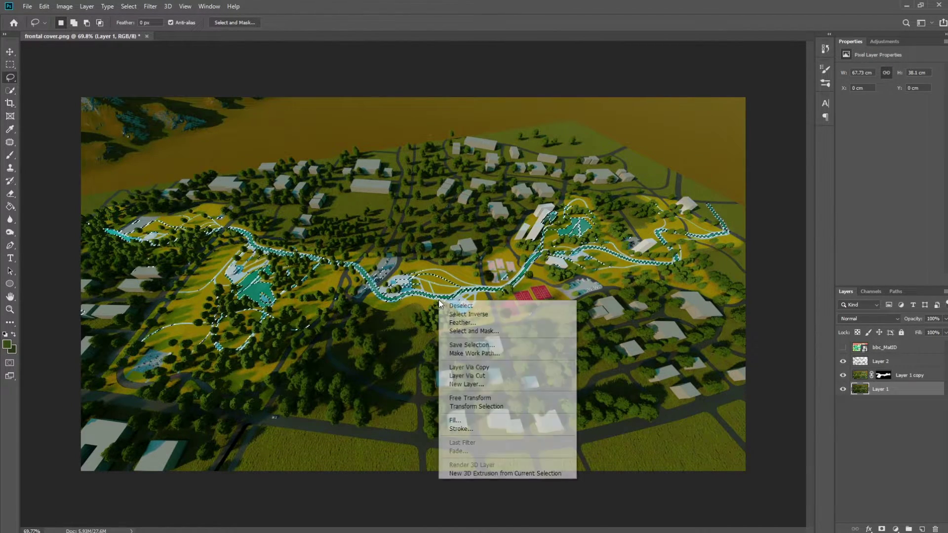
{"action": "left_click", "coordinate": [503, 367]}
{"action": "left_click_drag", "start_coordinate": [897, 377], "coordinate": [899, 361]}
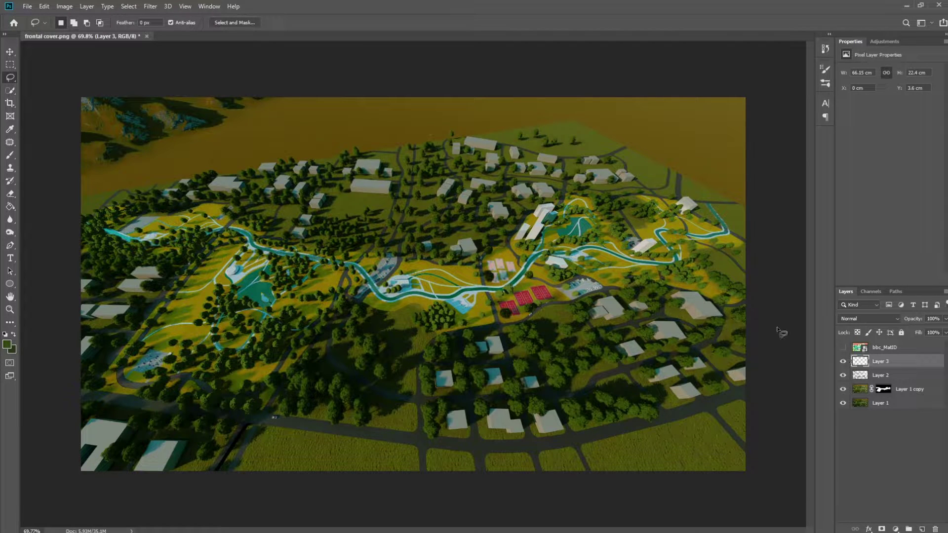
- Shift the midtones of the water on Layer 3 to +35 toward blue with Color Balance
{"action": "left_click", "coordinate": [64, 6]}
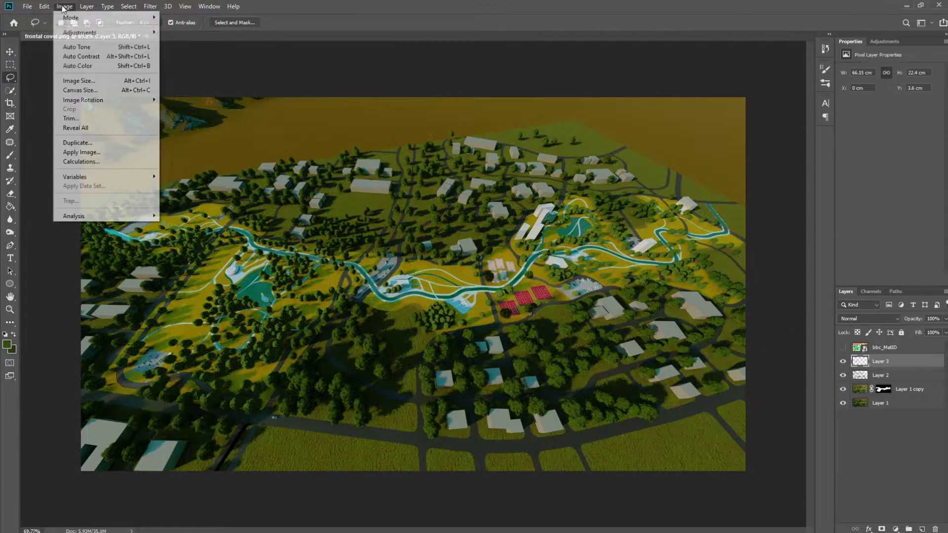
{"action": "mouse_move", "coordinate": [79, 31]}
{"action": "left_click", "coordinate": [187, 97]}
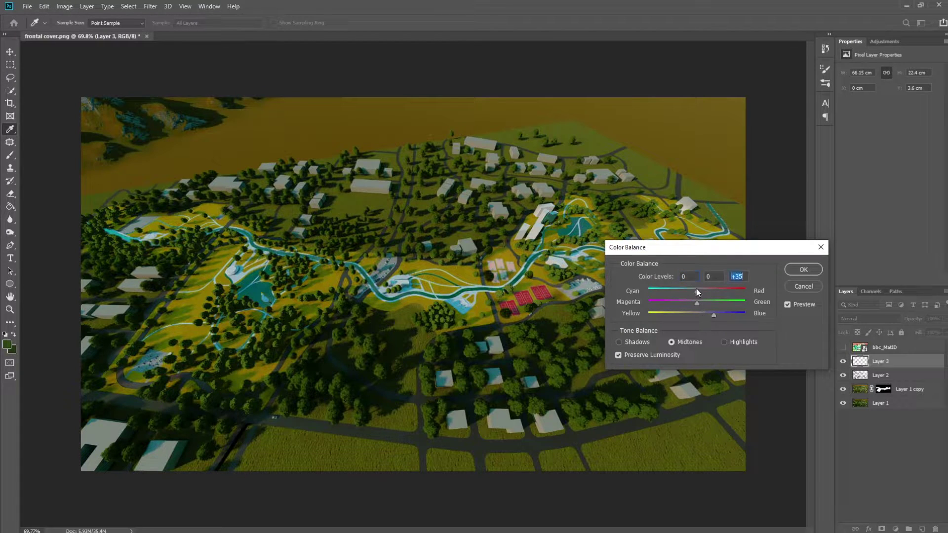
{"action": "key", "text": "Return"}
{"action": "key", "text": "l"}
- Load the outline of Layer 3 as a selection and choose the Waters 2 brush preset for the Brush tool
{"action": "left_click", "coordinate": [860, 361], "text": "ctrl"}
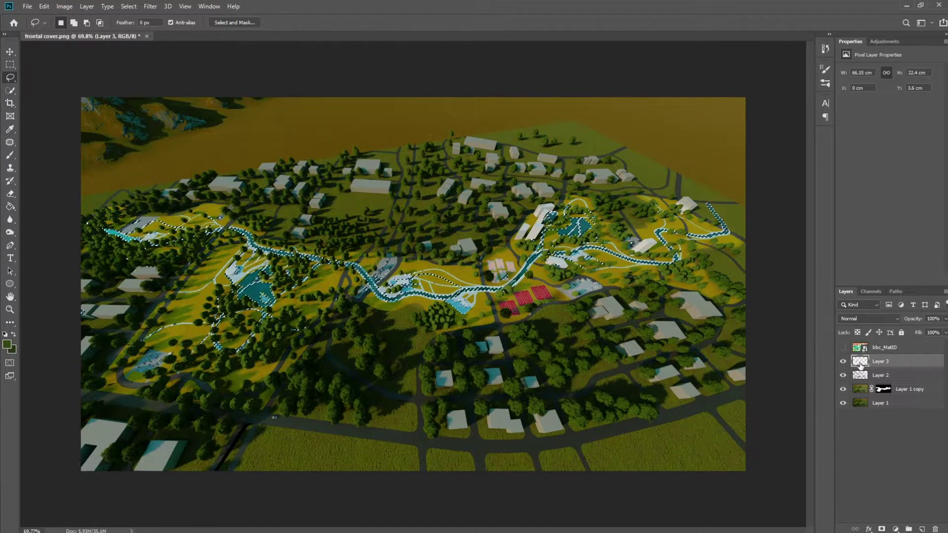
{"action": "left_click", "coordinate": [10, 155]}
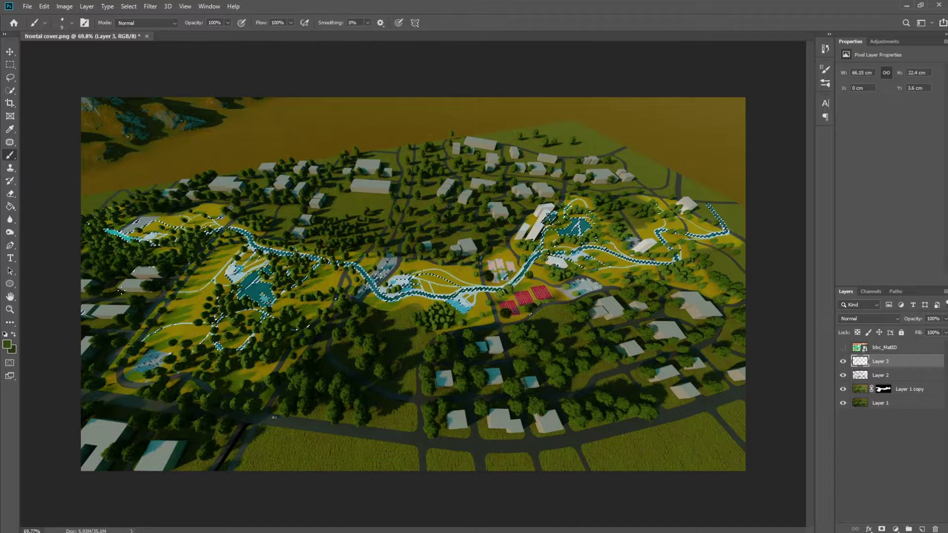
{"action": "left_click", "coordinate": [825, 83]}
{"action": "scroll", "coordinate": [780, 208], "scroll_direction": "down", "scroll_amount": 10}
{"action": "scroll", "coordinate": [779, 236], "scroll_direction": "up", "scroll_amount": 8}
{"action": "scroll", "coordinate": [771, 241], "scroll_direction": "down", "scroll_amount": 8}
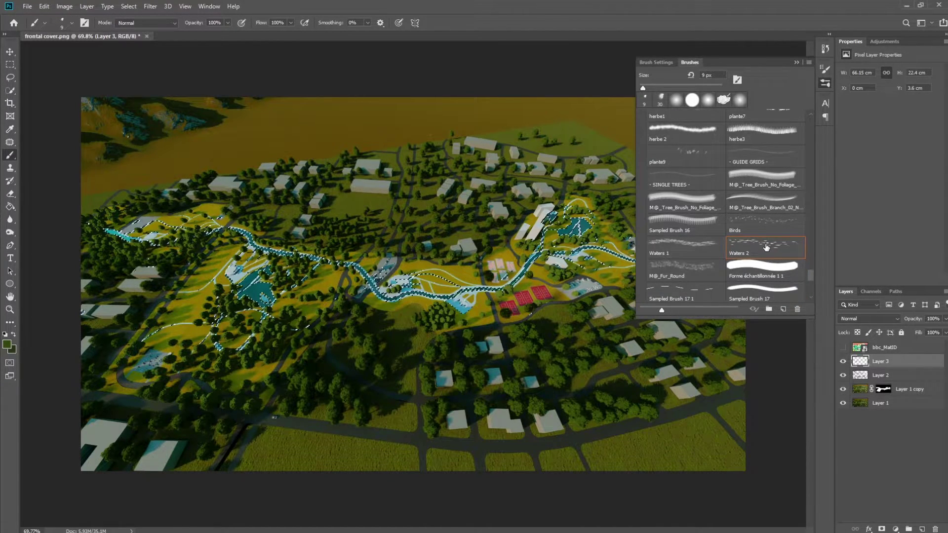
{"action": "left_click", "coordinate": [765, 247]}
{"action": "left_click", "coordinate": [375, 225]}
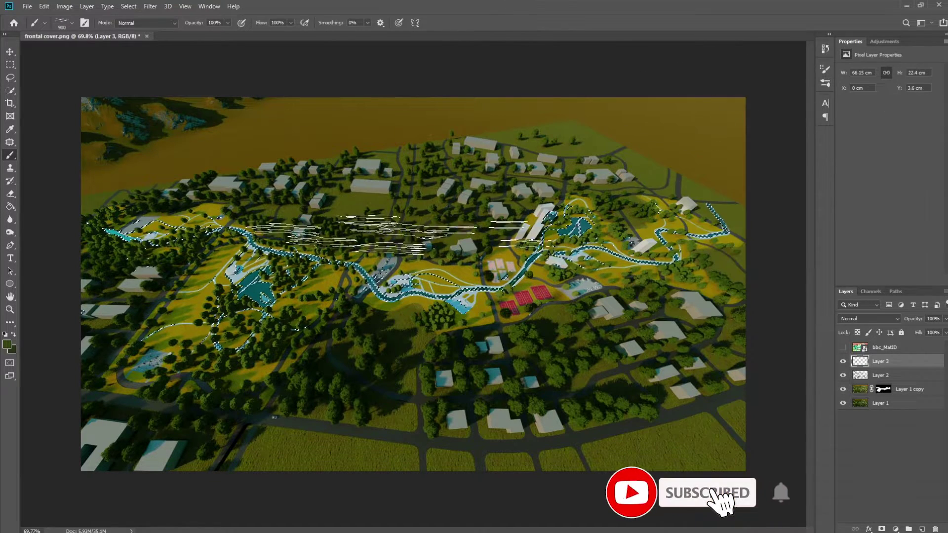
{"action": "key", "text": "ctrl+z"}
{"action": "key", "text": "ctrl+z"}
{"action": "key", "text": "ctrl+z"}
- Reduce the size of the water brush to 45 px
{"action": "key", "text": "bracketleft"}
{"action": "key", "text": "bracketleft"}
{"action": "key", "text": "bracketleft"}
{"action": "key", "text": "bracketleft"}
{"action": "key", "text": "bracketleft"}
{"action": "key", "text": "bracketleft"}
{"action": "key", "text": "bracketleft"}
{"action": "key", "text": "bracketleft"}
{"action": "key", "text": "bracketleft"}
{"action": "key", "text": "bracketleft"}
{"action": "key", "text": "bracketleft"}
{"action": "key", "text": "bracketleft"}
{"action": "key", "text": "bracketleft"}
{"action": "key", "text": "bracketleft"}
{"action": "key", "text": "bracketleft"}
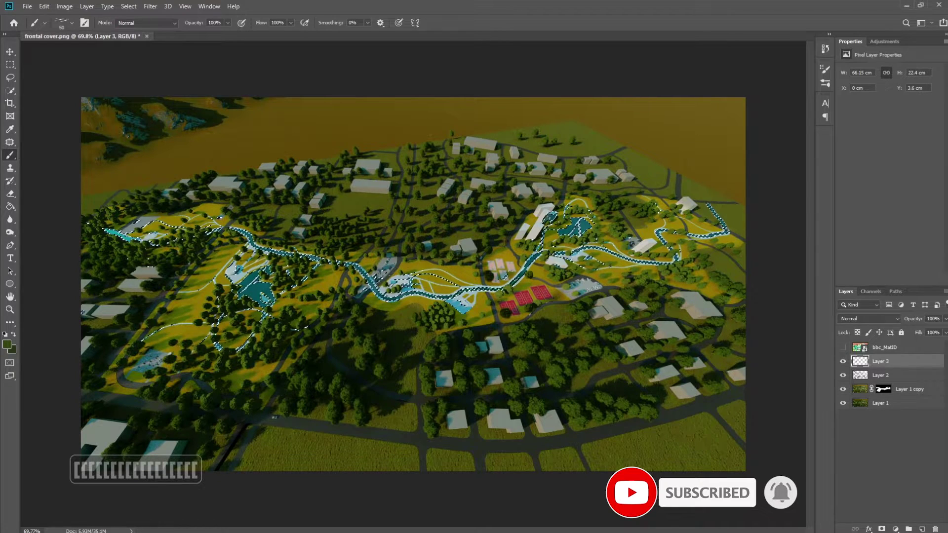
{"action": "key", "text": "bracketleft"}
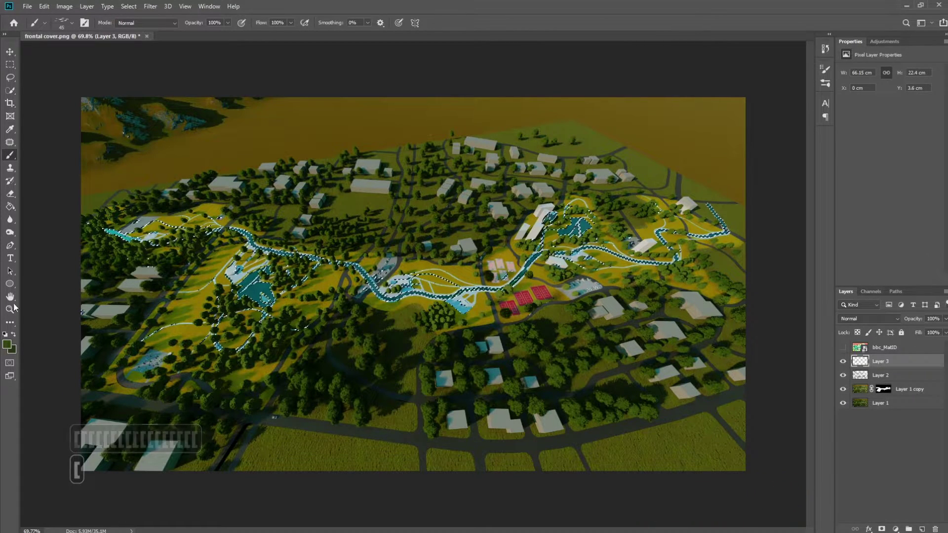
- Set the foreground colour to white for painting the water
{"action": "left_click", "coordinate": [7, 344]}
{"action": "left_click", "coordinate": [348, 137]}
{"action": "left_click", "coordinate": [570, 132]}
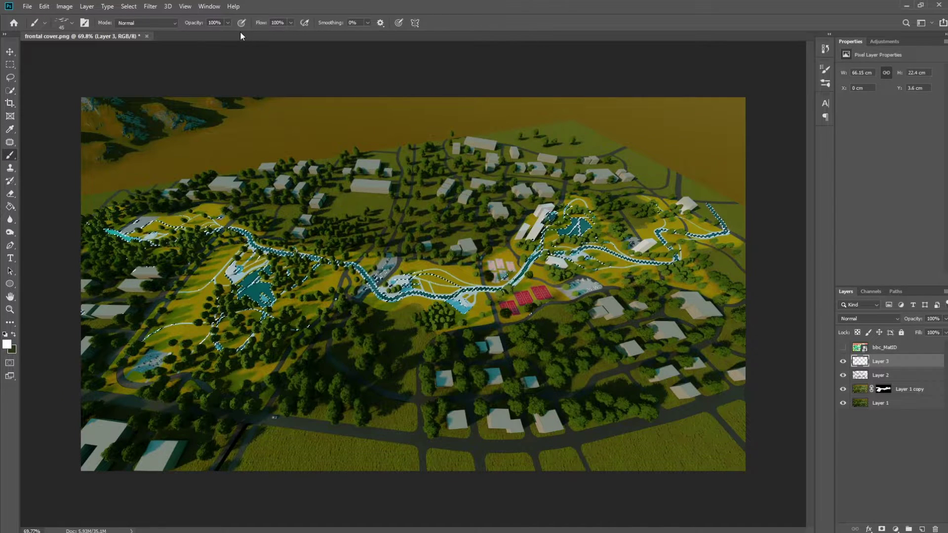
- Lower the water brush's opacity to 64% and keep Layer 3 as the active layer
{"action": "left_click", "coordinate": [228, 22]}
{"action": "left_click_drag", "start_coordinate": [209, 32], "coordinate": [211, 33]}
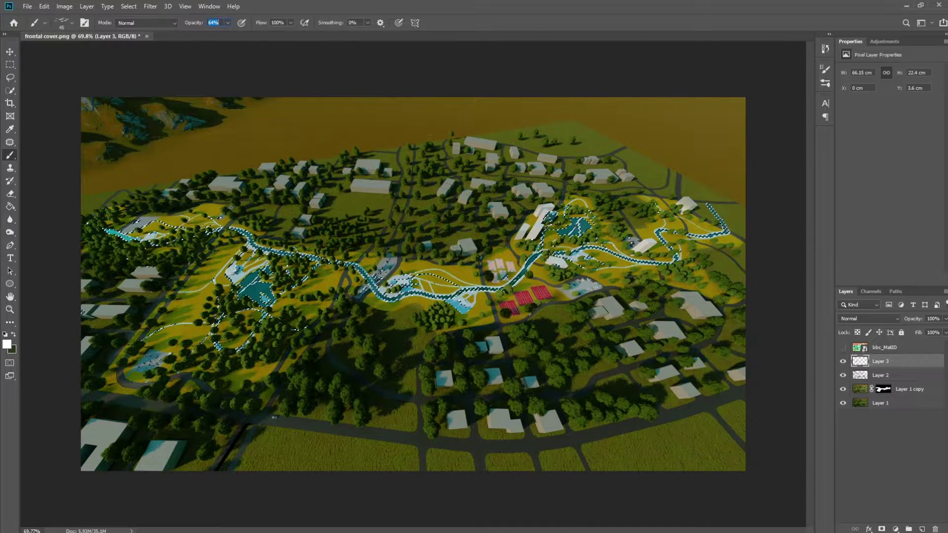
{"action": "key", "text": "alt"}
{"action": "key", "text": "alt"}
{"action": "left_click", "coordinate": [886, 404]}
{"action": "left_click", "coordinate": [884, 362]}
{"action": "left_click", "coordinate": [10, 52]}
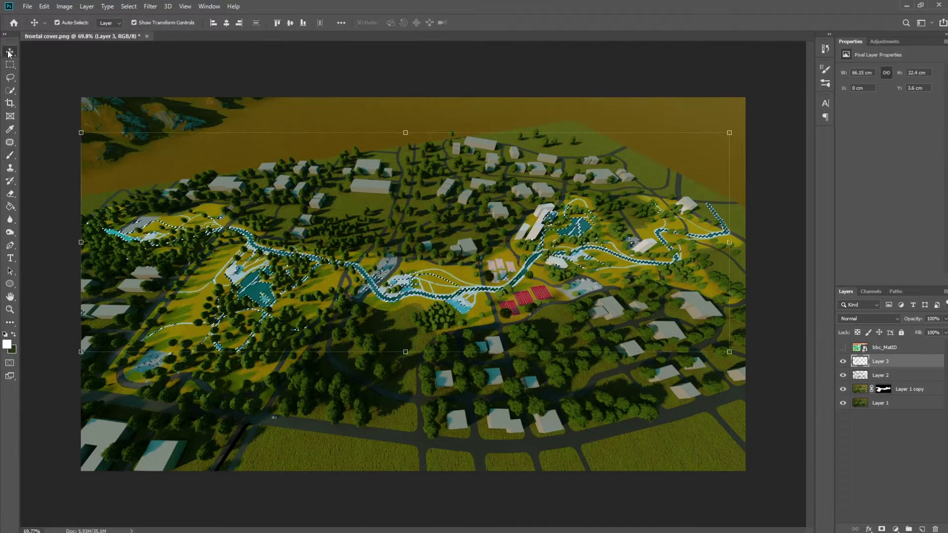
- Reduce the water brush to 15 px for painting on the large lake
{"action": "scroll", "coordinate": [296, 284], "scroll_direction": "up", "scroll_amount": 4}
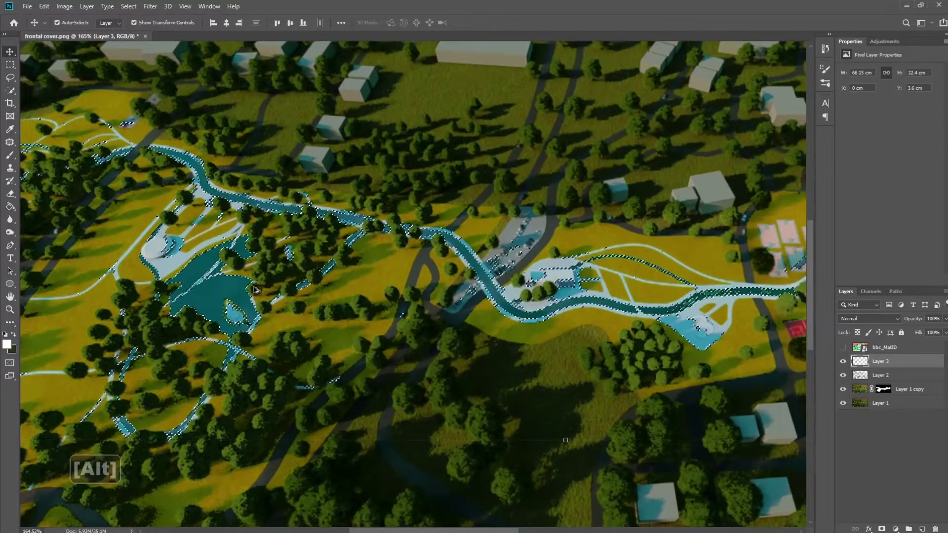
{"action": "left_click", "coordinate": [10, 155]}
{"action": "scroll", "coordinate": [180, 298], "scroll_direction": "up", "scroll_amount": 4}
{"action": "key", "text": "bracketleft"}
{"action": "key", "text": "bracketleft"}
{"action": "key", "text": "bracketleft"}
{"action": "key", "text": "bracketleft"}
{"action": "key", "text": "bracketleft"}
{"action": "key", "text": "bracketleft"}
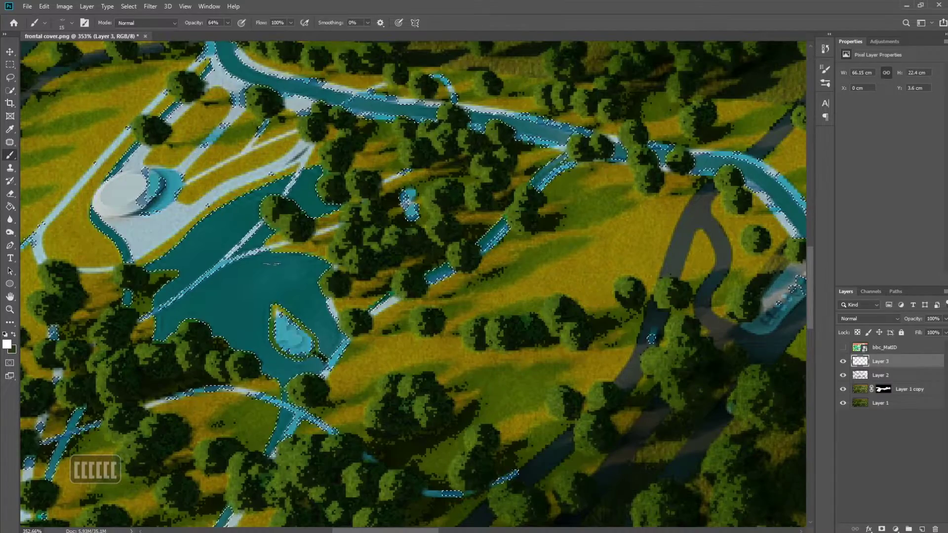
- Paint white water ripples across the centre of the large lake within the selection on Layer 3
{"action": "left_click_drag", "start_coordinate": [245, 272], "coordinate": [278, 270]}
{"action": "key", "text": "ctrl+z"}
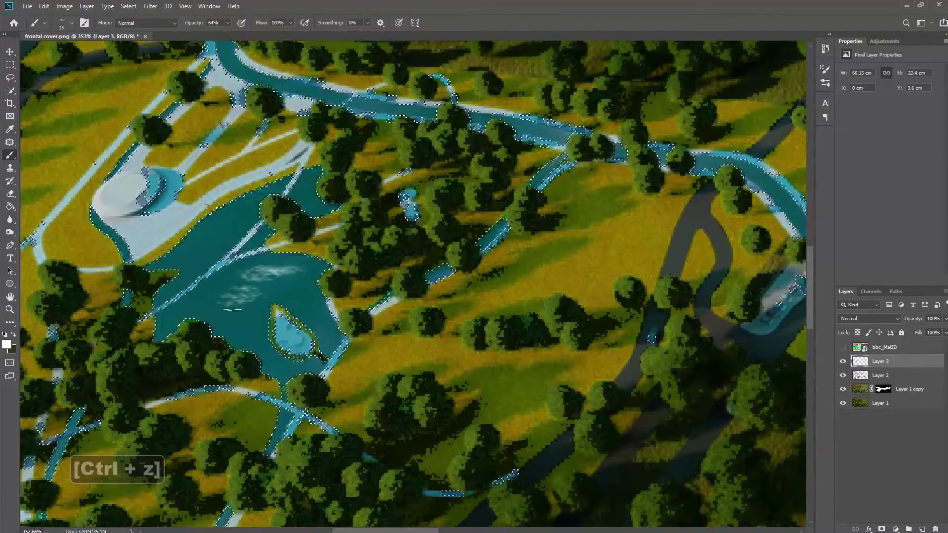
{"action": "scroll", "coordinate": [346, 276], "scroll_direction": "down", "scroll_amount": 5}
{"action": "scroll", "coordinate": [346, 277], "scroll_direction": "up", "scroll_amount": 5}
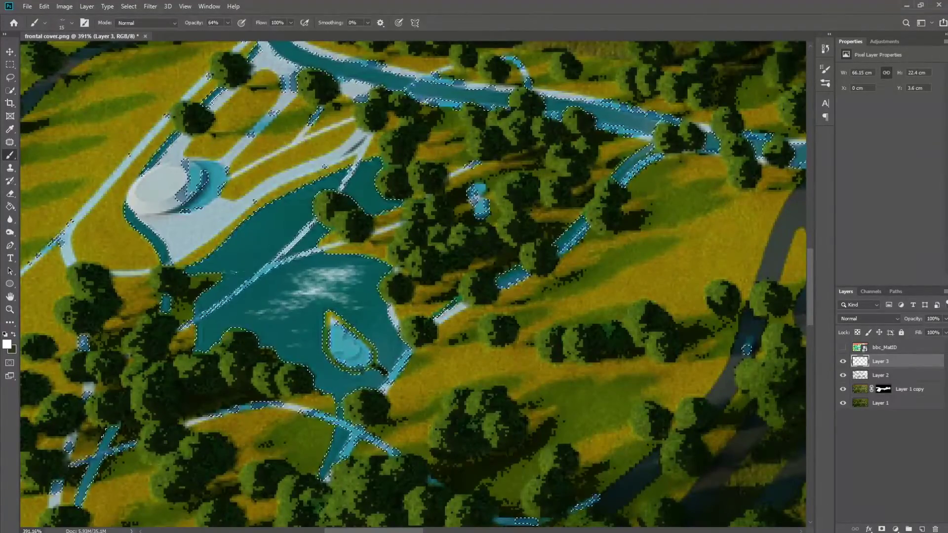
- Paint white ripples along the river and on the smaller pond by the white buildings, and clear the selection
{"action": "scroll", "coordinate": [380, 331], "scroll_direction": "down", "scroll_amount": 5}
{"action": "scroll", "coordinate": [494, 239], "scroll_direction": "up", "scroll_amount": 4}
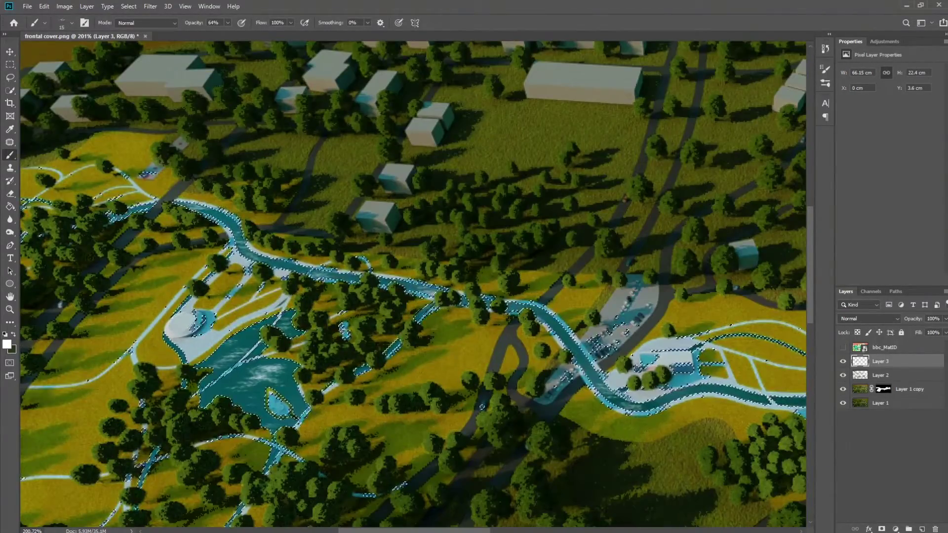
{"action": "left_click_drag", "start_coordinate": [617, 316], "coordinate": [113, 306]}
{"action": "scroll", "coordinate": [592, 197], "scroll_direction": "up", "scroll_amount": 2}
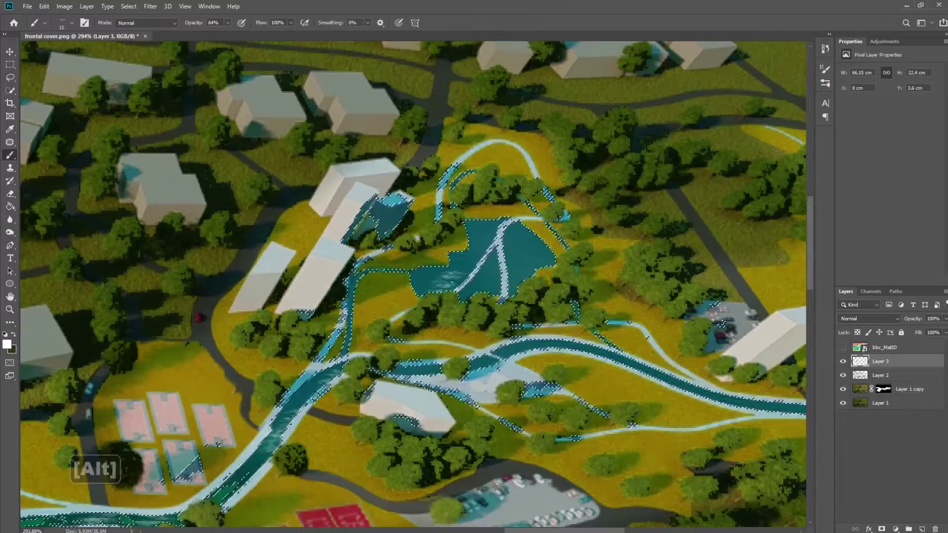
{"action": "left_click_drag", "start_coordinate": [746, 267], "coordinate": [395, 237]}
{"action": "key", "text": "ctrl+d"}
{"action": "scroll", "coordinate": [430, 244], "scroll_direction": "down", "scroll_amount": 5}
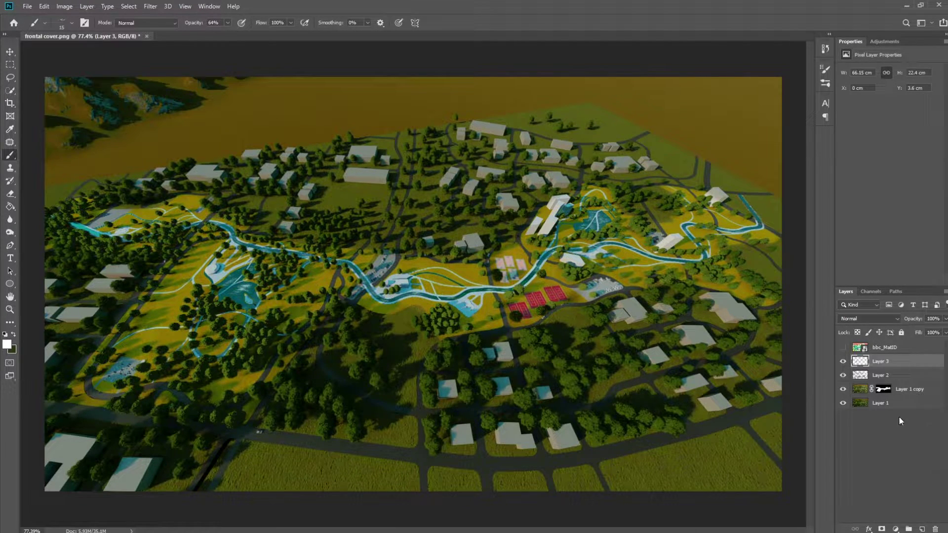
- Create a new layer on top of the stack and choose the Clouds 2 brush preset
{"action": "left_click", "coordinate": [921, 528]}
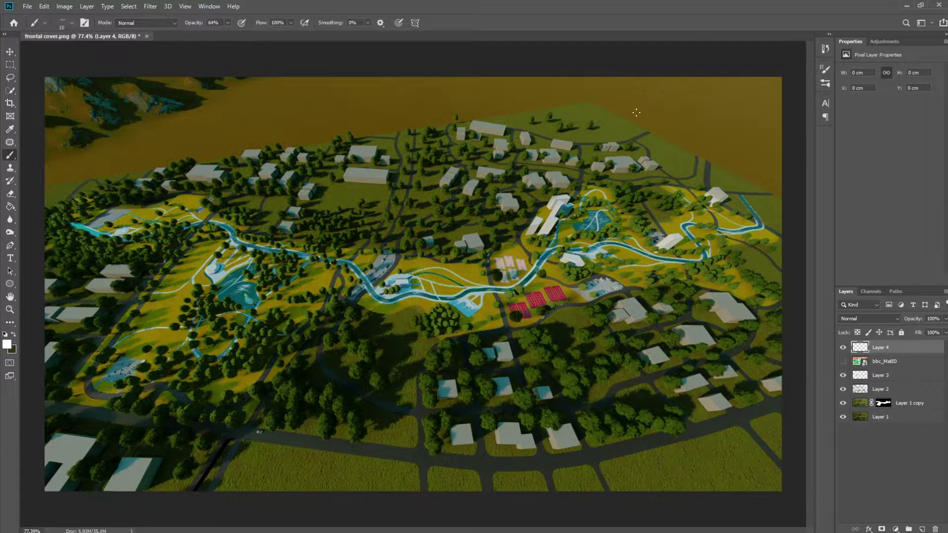
{"action": "left_click", "coordinate": [823, 86]}
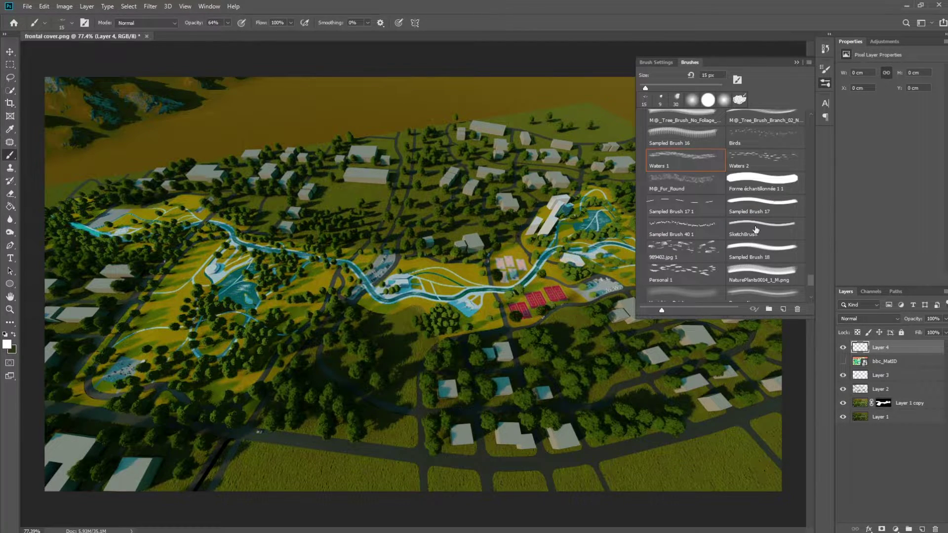
{"action": "scroll", "coordinate": [756, 229], "scroll_direction": "up", "scroll_amount": 10}
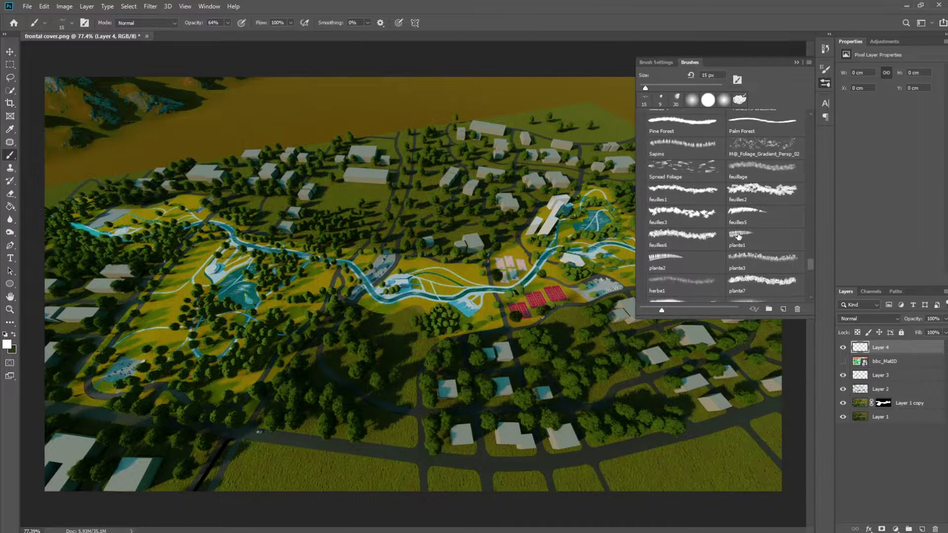
{"action": "scroll", "coordinate": [738, 236], "scroll_direction": "up", "scroll_amount": 5}
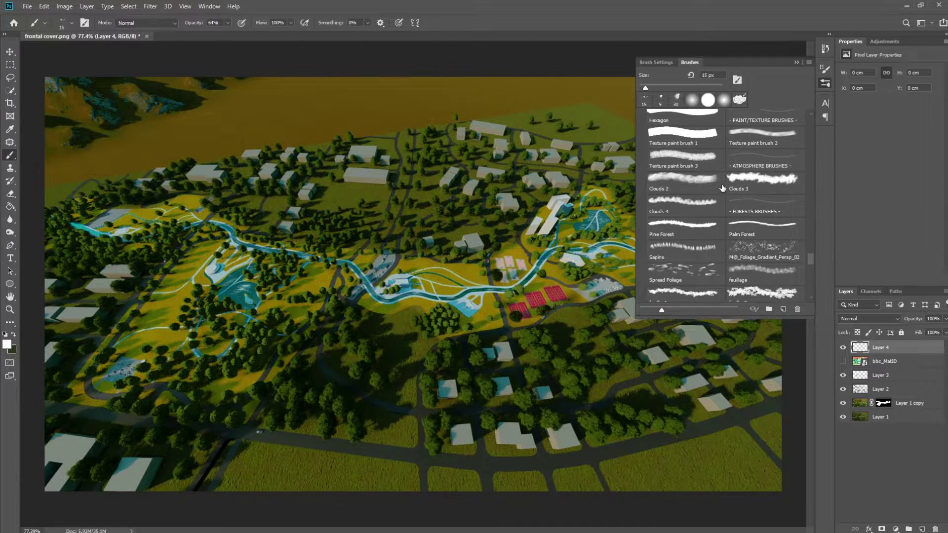
{"action": "left_click", "coordinate": [711, 177]}
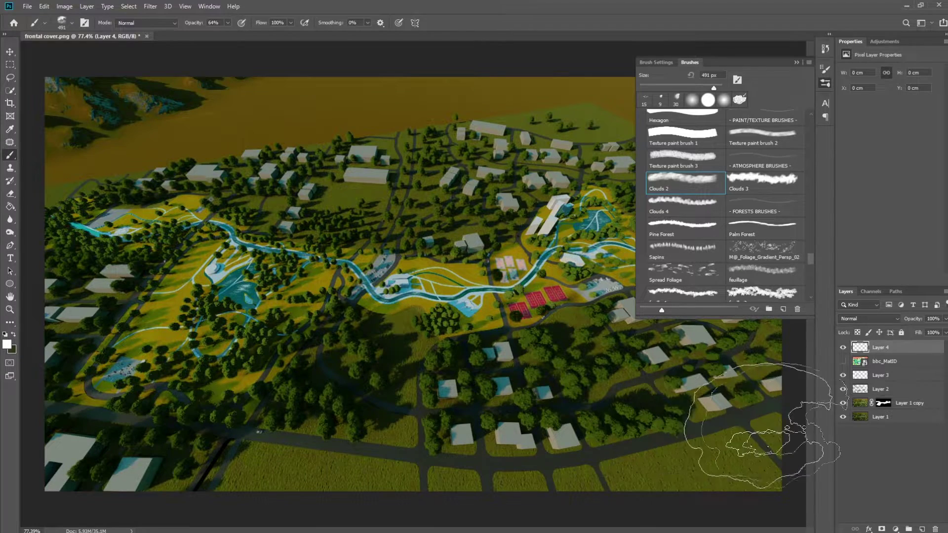
{"action": "left_click", "coordinate": [796, 62]}
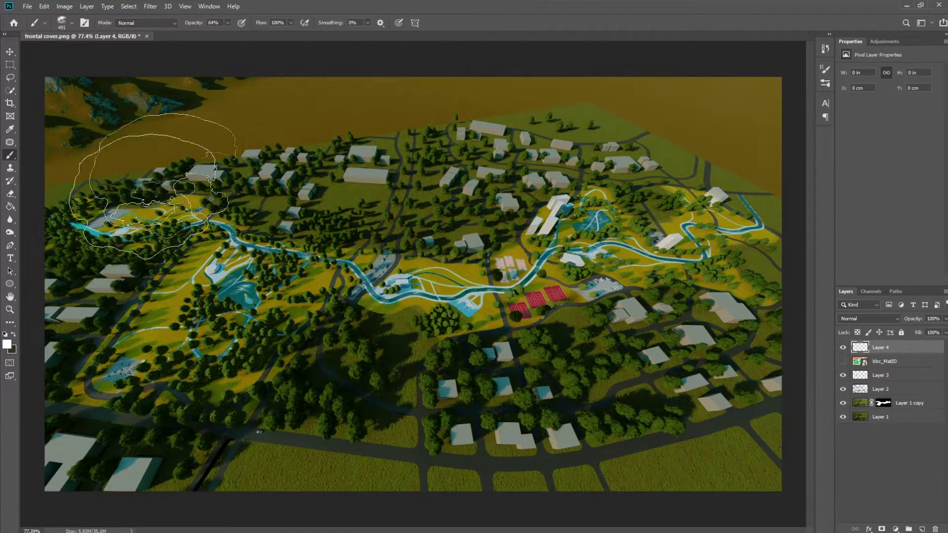
- Enlarge the cloud brush to 600 px and start painting white clouds over the lower-right corner of the image
{"action": "scroll", "coordinate": [592, 375], "scroll_direction": "down", "scroll_amount": 3}
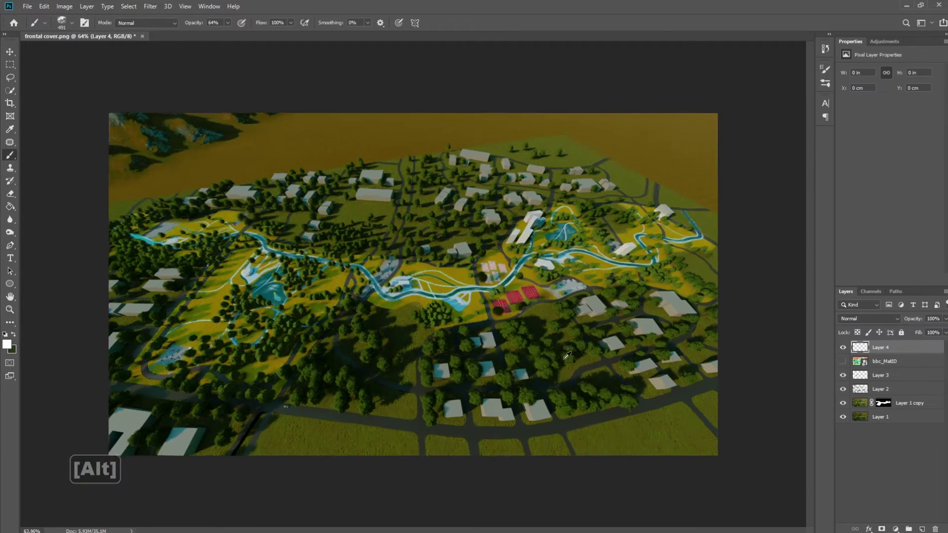
{"action": "key", "text": "bracketright"}
{"action": "key", "text": "bracketright"}
{"action": "key", "text": "bracketright"}
{"action": "key", "text": "bracketleft"}
{"action": "key", "text": "bracketleft"}
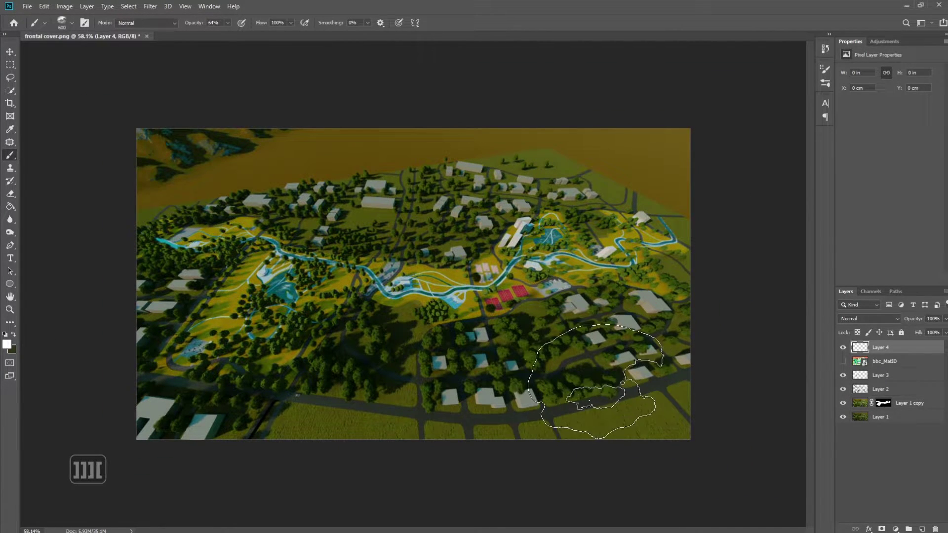
{"action": "left_click", "coordinate": [642, 395]}
- Enlarge the cloud brush to 700 px and paint white clouds along the image's lower and upper edges, leaving the park clear
{"action": "key", "text": "bracketright"}
{"action": "key", "text": "bracketright"}
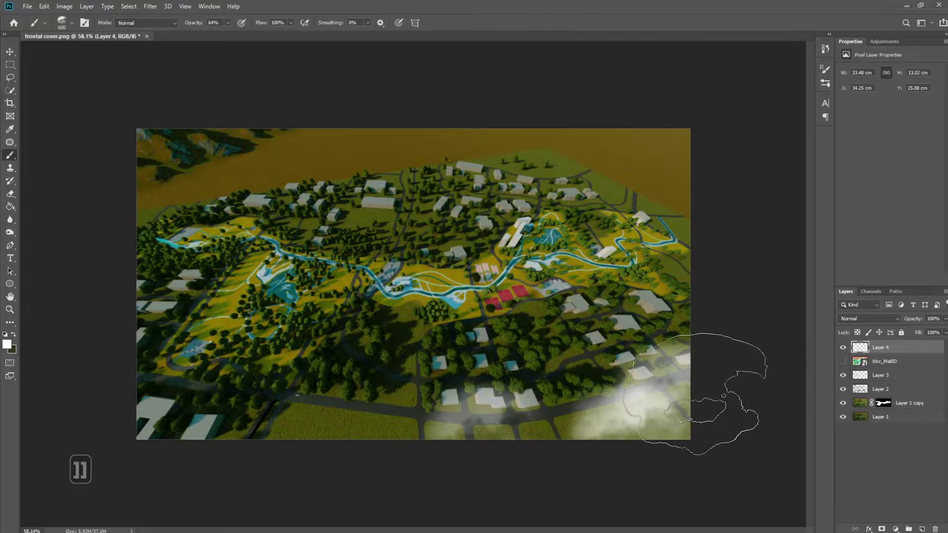
{"action": "mouse_move", "coordinate": [731, 405]}
{"action": "left_mouse_down"}
{"action": "mouse_move", "coordinate": [685, 390]}
{"action": "mouse_move", "coordinate": [496, 440]}
{"action": "mouse_move", "coordinate": [650, 418]}
{"action": "mouse_move", "coordinate": [216, 432]}
{"action": "mouse_move", "coordinate": [118, 408]}
{"action": "mouse_move", "coordinate": [114, 351]}
{"action": "mouse_move", "coordinate": [185, 423]}
{"action": "mouse_move", "coordinate": [333, 457]}
{"action": "mouse_move", "coordinate": [319, 477]}
{"action": "mouse_move", "coordinate": [447, 446]}
{"action": "left_mouse_up"}
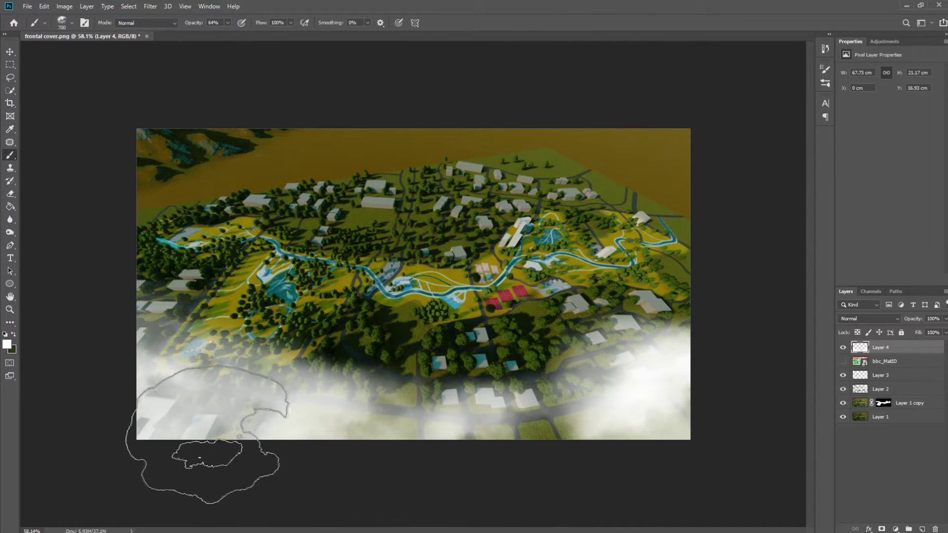
{"action": "mouse_move", "coordinate": [148, 118]}
{"action": "left_mouse_down"}
{"action": "mouse_move", "coordinate": [198, 144]}
{"action": "mouse_move", "coordinate": [98, 193]}
{"action": "mouse_move", "coordinate": [354, 128]}
{"action": "mouse_move", "coordinate": [131, 193]}
{"action": "mouse_move", "coordinate": [242, 159]}
{"action": "mouse_move", "coordinate": [134, 160]}
{"action": "mouse_move", "coordinate": [333, 119]}
{"action": "mouse_move", "coordinate": [238, 123]}
{"action": "mouse_move", "coordinate": [229, 148]}
{"action": "mouse_move", "coordinate": [564, 142]}
{"action": "mouse_move", "coordinate": [364, 111]}
{"action": "mouse_move", "coordinate": [521, 160]}
{"action": "mouse_move", "coordinate": [392, 125]}
{"action": "mouse_move", "coordinate": [682, 174]}
{"action": "mouse_move", "coordinate": [593, 148]}
{"action": "mouse_move", "coordinate": [754, 208]}
{"action": "mouse_move", "coordinate": [767, 189]}
{"action": "mouse_move", "coordinate": [603, 127]}
{"action": "mouse_move", "coordinate": [590, 165]}
{"action": "left_mouse_up"}
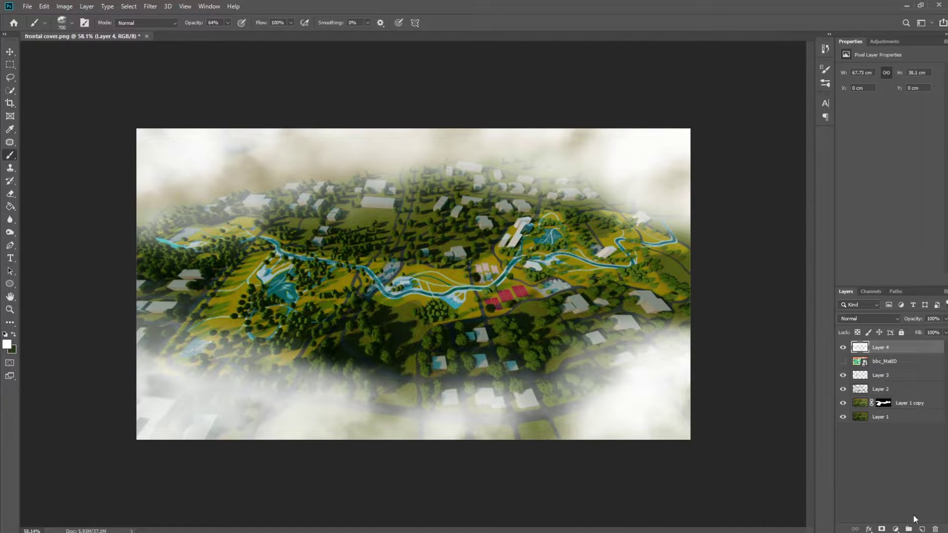
- Create a new layer above the clouds and set the foreground colour to black
{"action": "left_click", "coordinate": [922, 528]}
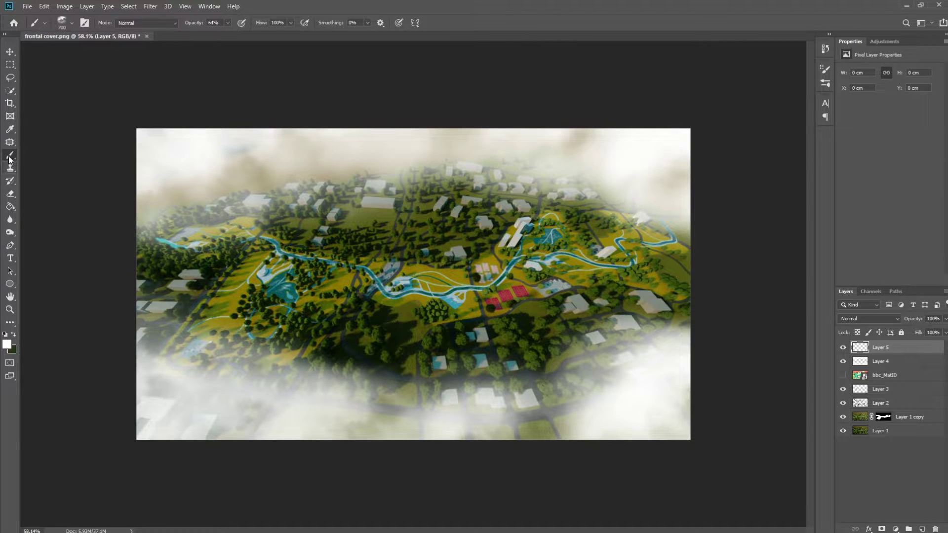
{"action": "left_click", "coordinate": [8, 344]}
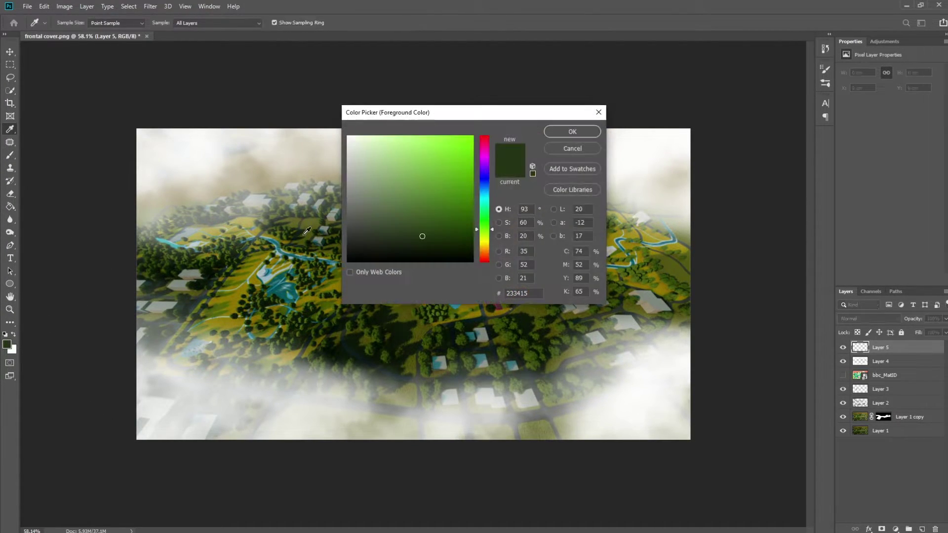
{"action": "left_click", "coordinate": [348, 262]}
{"action": "left_click", "coordinate": [561, 139]}
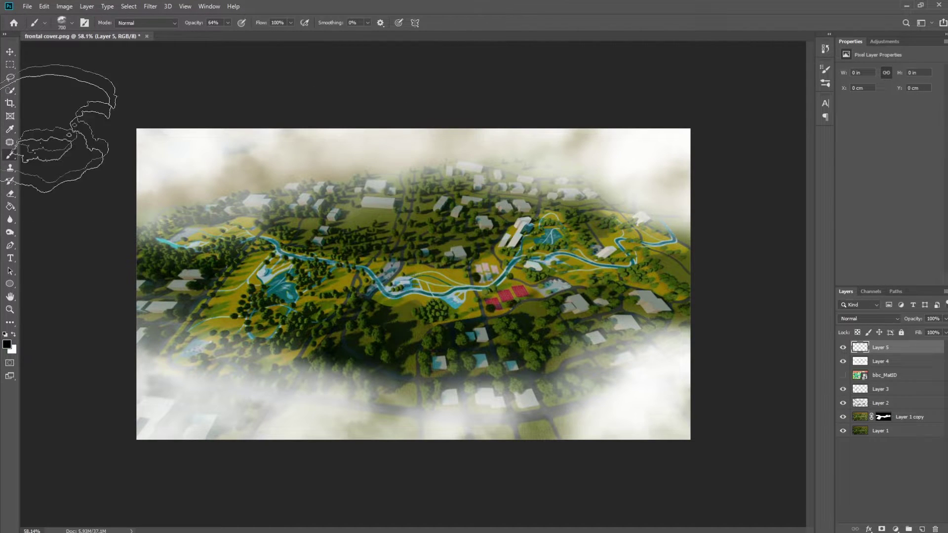
- Choose the 700 px soft round brush with 0% hardness and paint a black vignette around the image edges
{"action": "left_click", "coordinate": [71, 22]}
{"action": "left_click", "coordinate": [100, 98]}
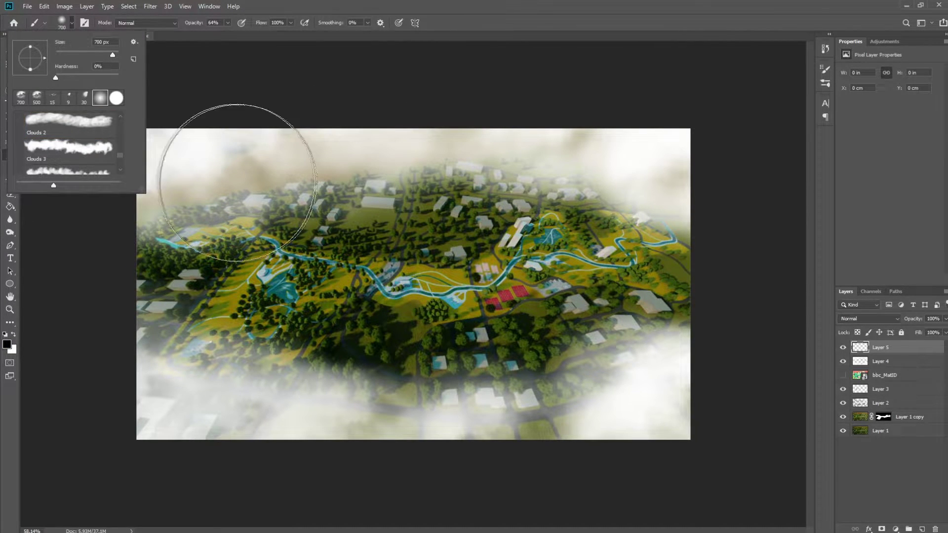
{"action": "left_click", "coordinate": [192, 88]}
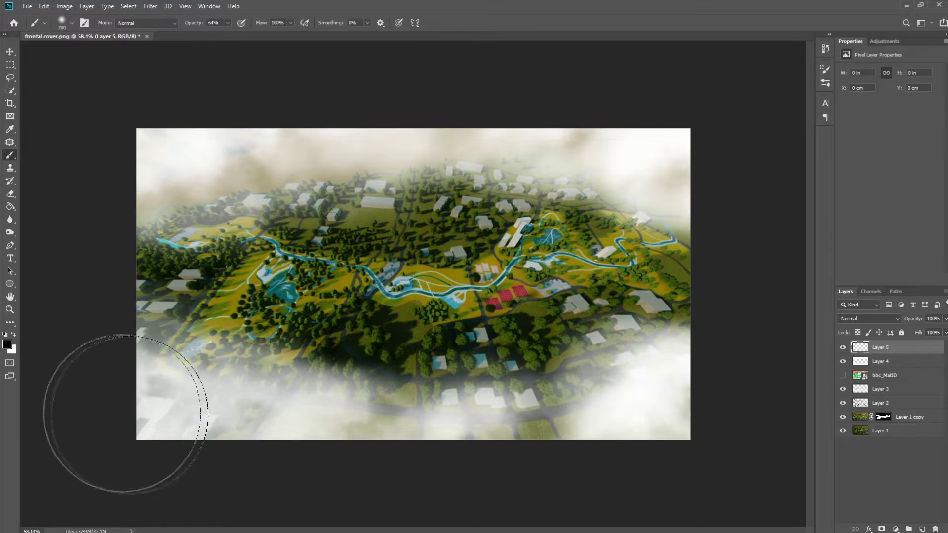
{"action": "mouse_move", "coordinate": [125, 413]}
{"action": "left_mouse_down"}
{"action": "mouse_move", "coordinate": [125, 449]}
{"action": "mouse_move", "coordinate": [134, 439]}
{"action": "mouse_move", "coordinate": [134, 451]}
{"action": "mouse_move", "coordinate": [207, 465]}
{"action": "mouse_move", "coordinate": [79, 441]}
{"action": "mouse_move", "coordinate": [92, 409]}
{"action": "mouse_move", "coordinate": [52, 361]}
{"action": "mouse_move", "coordinate": [282, 460]}
{"action": "mouse_move", "coordinate": [496, 492]}
{"action": "mouse_move", "coordinate": [234, 453]}
{"action": "mouse_move", "coordinate": [381, 484]}
{"action": "mouse_move", "coordinate": [695, 516]}
{"action": "mouse_move", "coordinate": [756, 484]}
{"action": "mouse_move", "coordinate": [663, 500]}
{"action": "mouse_move", "coordinate": [413, 482]}
{"action": "left_mouse_up"}
{"action": "mouse_move", "coordinate": [719, 450]}
{"action": "left_mouse_down"}
{"action": "mouse_move", "coordinate": [697, 182]}
{"action": "mouse_move", "coordinate": [726, 157]}
{"action": "mouse_move", "coordinate": [686, 111]}
{"action": "mouse_move", "coordinate": [525, 68]}
{"action": "mouse_move", "coordinate": [554, 102]}
{"action": "mouse_move", "coordinate": [66, 64]}
{"action": "mouse_move", "coordinate": [120, 79]}
{"action": "left_mouse_up"}
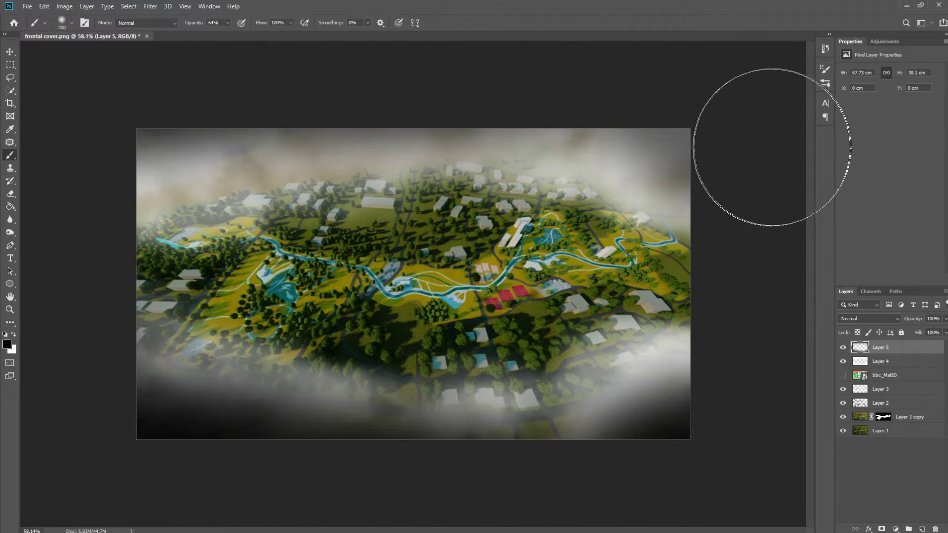
- Set the blending mode of the black vignette on Layer 5 to Soft Light and deselect the layer
{"action": "left_click", "coordinate": [10, 51]}
{"action": "left_click", "coordinate": [339, 81]}
{"action": "mouse_move", "coordinate": [897, 350]}
{"action": "left_mouse_down"}
{"action": "mouse_move", "coordinate": [893, 368]}
{"action": "mouse_move", "coordinate": [895, 341]}
{"action": "left_mouse_up"}
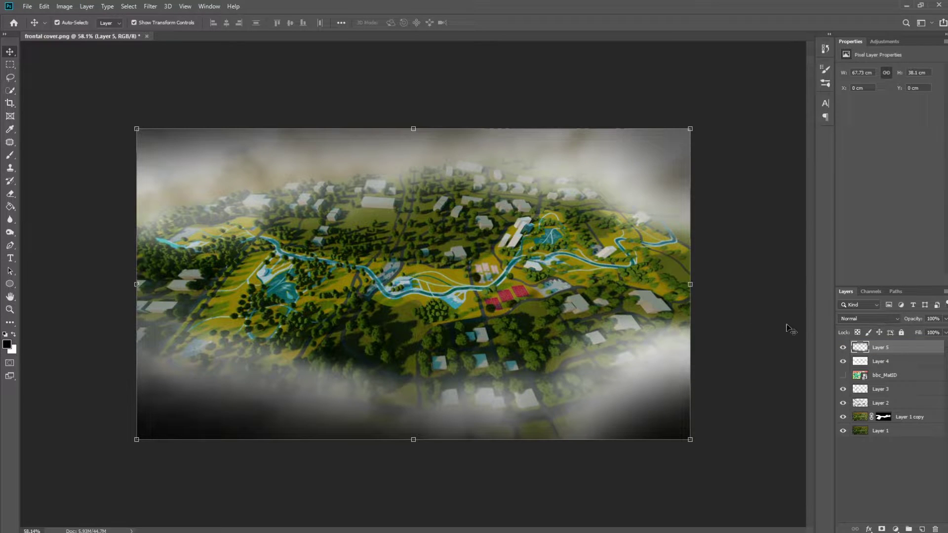
{"action": "left_click", "coordinate": [894, 319]}
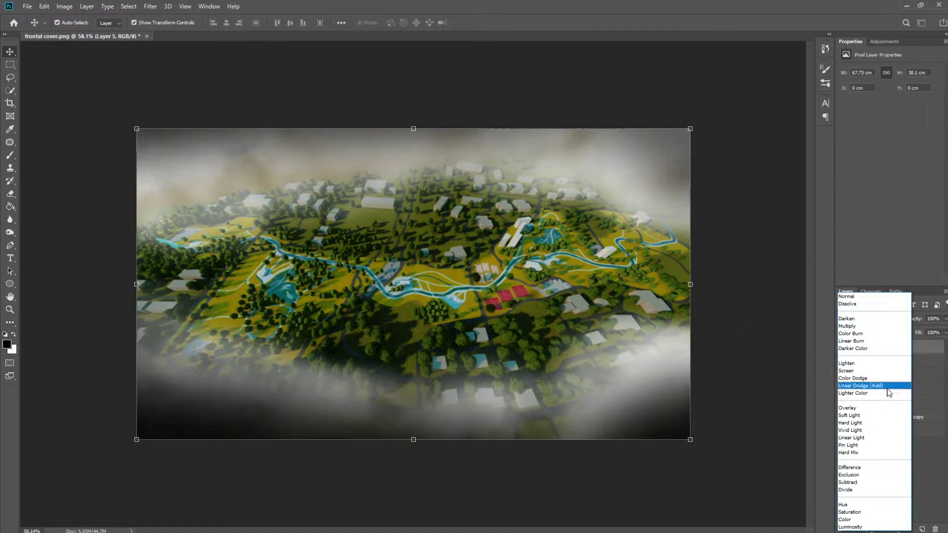
{"action": "left_click", "coordinate": [877, 416]}
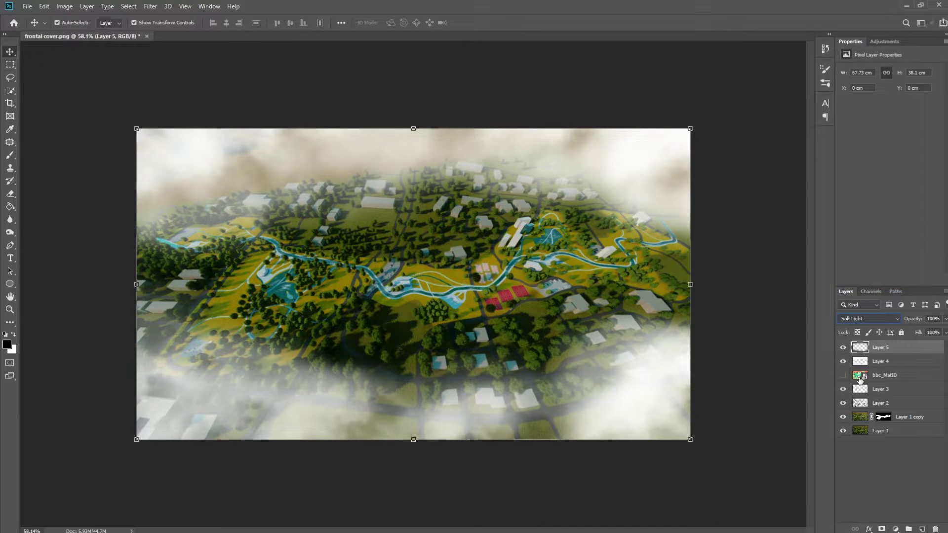
{"action": "left_click", "coordinate": [733, 271]}
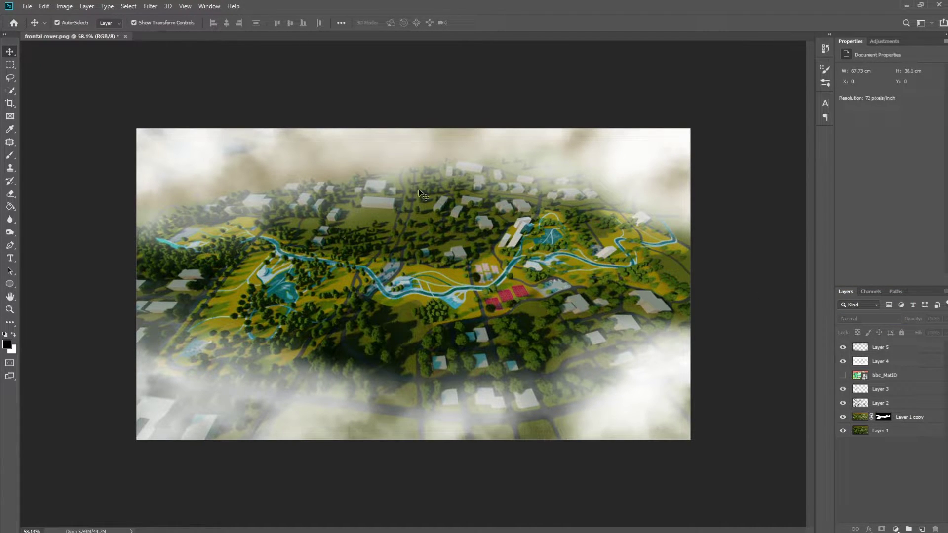
- Make the cloud layer, Layer 4, active and choose the Clouds 2 brush preset at 491 px
{"action": "left_click", "coordinate": [897, 362]}
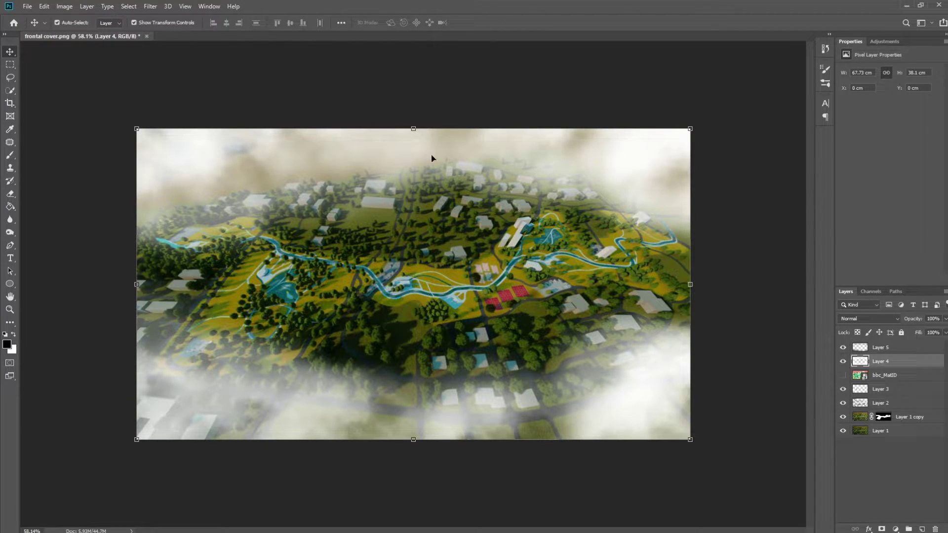
{"action": "left_click", "coordinate": [825, 84]}
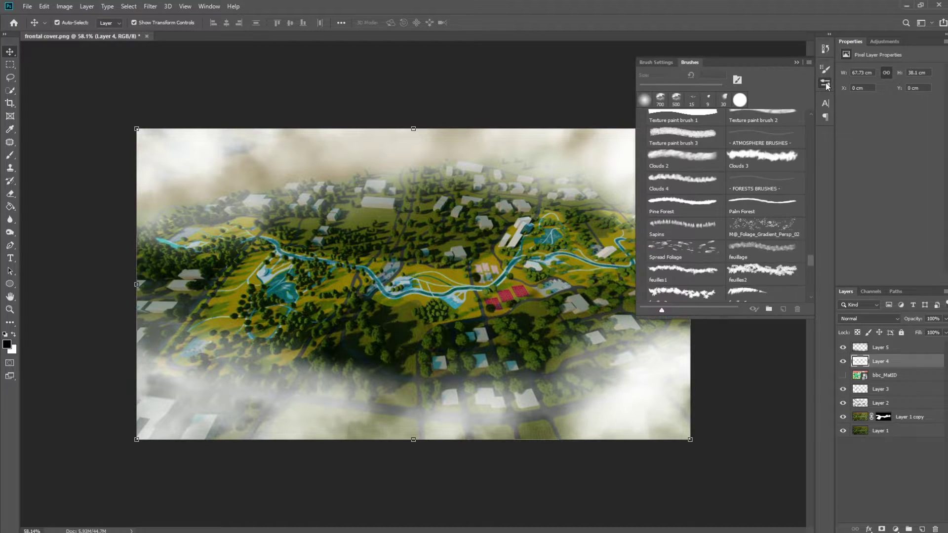
{"action": "scroll", "coordinate": [764, 199], "scroll_direction": "up", "scroll_amount": 1}
{"action": "left_click", "coordinate": [753, 176]}
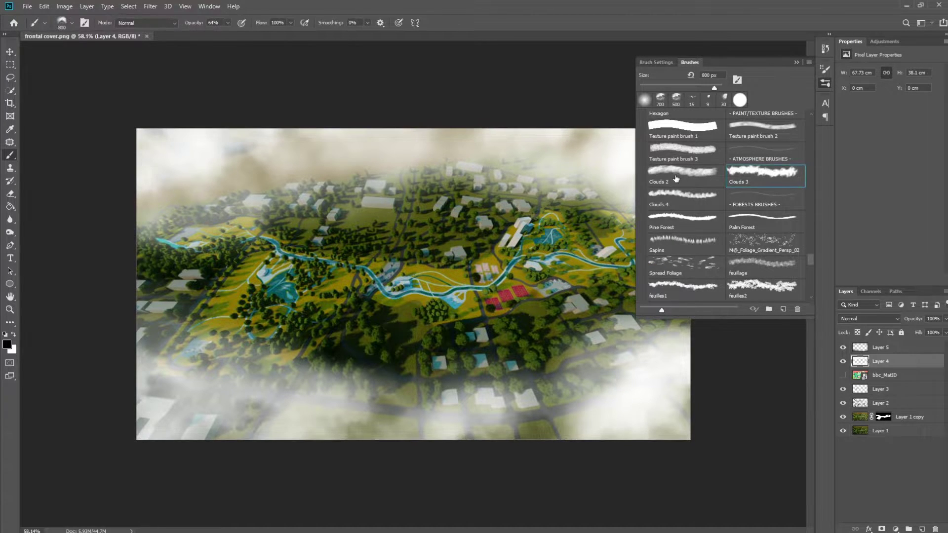
{"action": "left_click", "coordinate": [682, 173]}
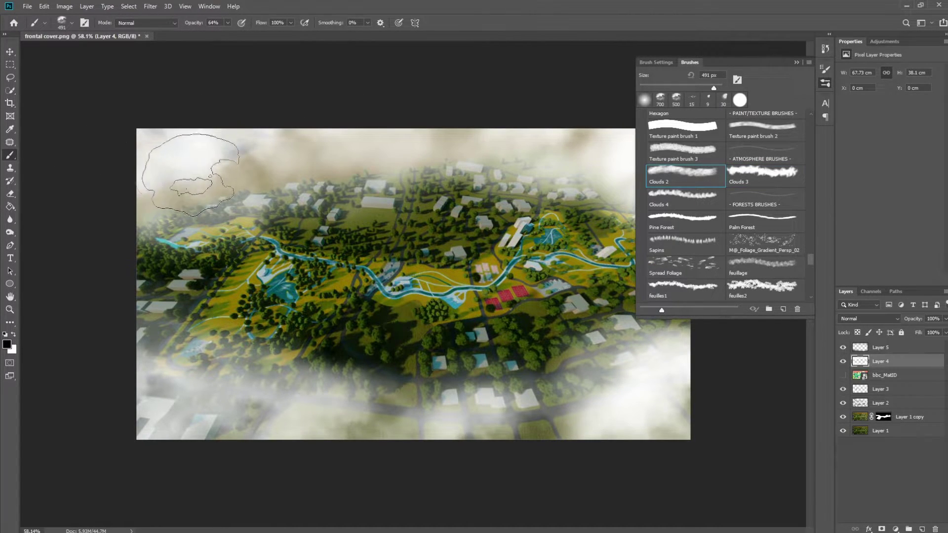
- Try painting a black cloud over the white clouds in the image's upper-left corner, and undo the stroke
{"action": "left_click_drag", "start_coordinate": [182, 173], "coordinate": [197, 180]}
{"action": "key", "text": "ctrl+z"}
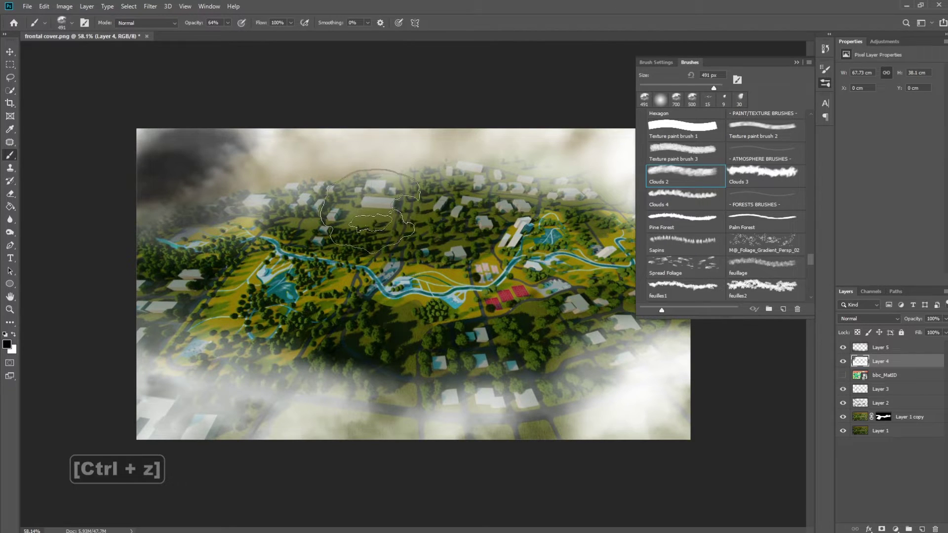
- Undo the black cloud stroke and paint white clouds over the image's upper-left edge with the Clouds 2 brush
{"action": "key", "text": "ctrl+z"}
{"action": "key", "text": "x"}
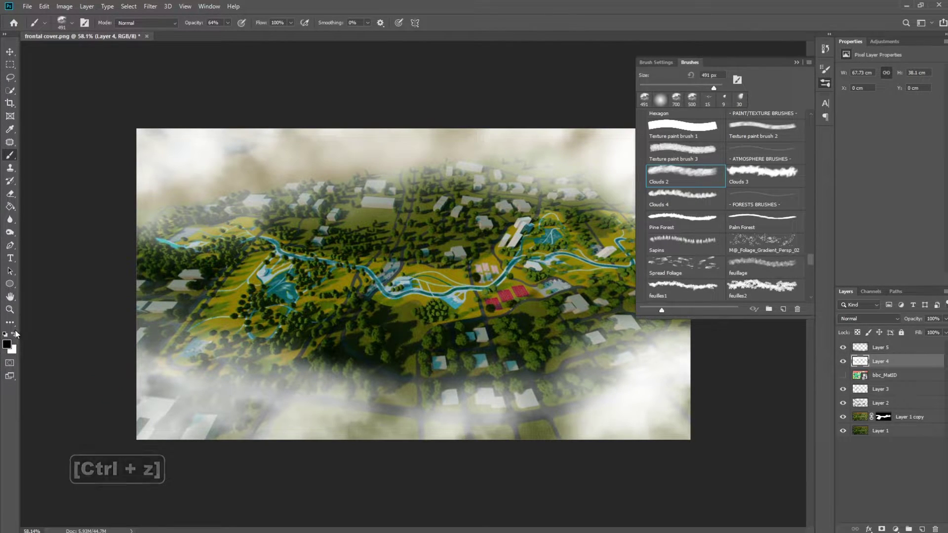
{"action": "mouse_move", "coordinate": [190, 186]}
{"action": "left_mouse_down"}
{"action": "mouse_move", "coordinate": [222, 177]}
{"action": "mouse_move", "coordinate": [330, 150]}
{"action": "left_mouse_up"}
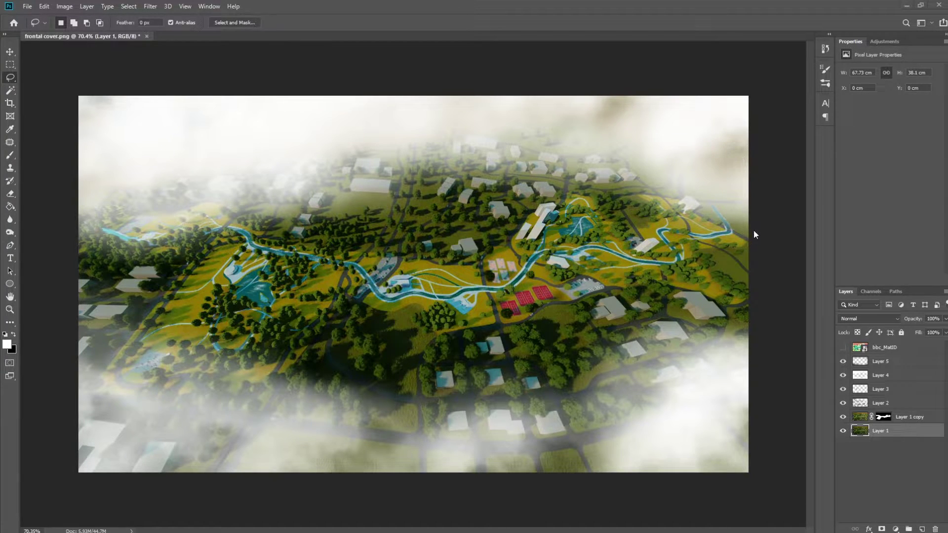
- Restore the selection of the park's paths and check its coverage against the bbc_MatID layer and the render
{"action": "key", "text": "ctrl+shift+d"}
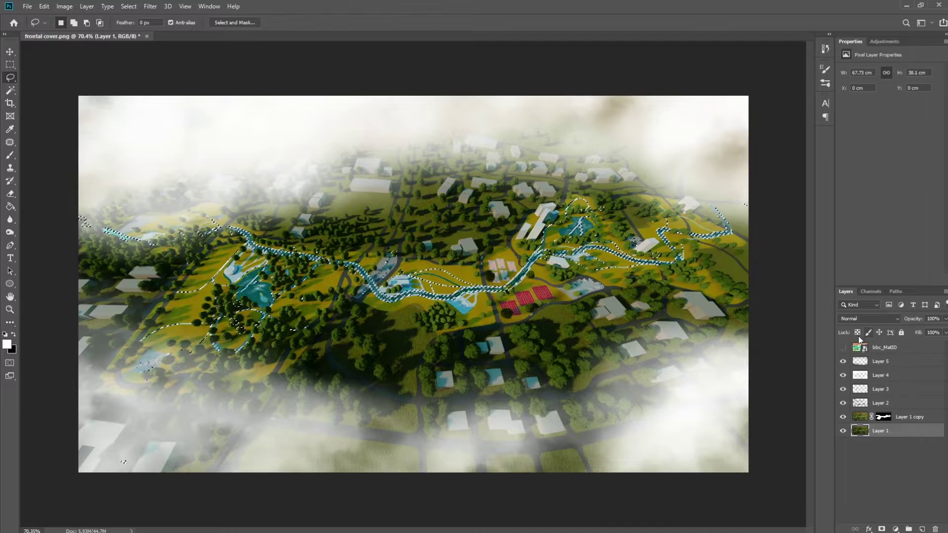
{"action": "left_click", "coordinate": [843, 348]}
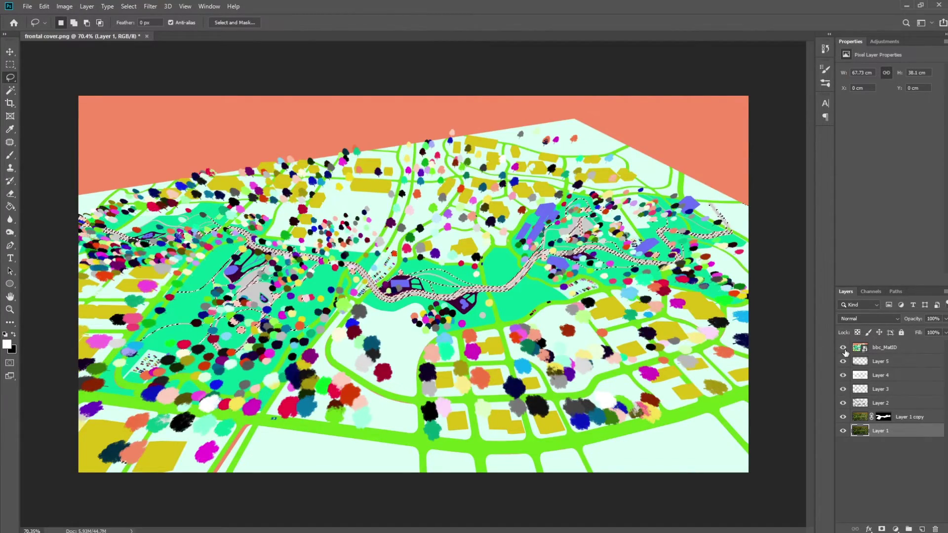
{"action": "left_click", "coordinate": [844, 348]}
{"action": "scroll", "coordinate": [232, 324], "scroll_direction": "up", "scroll_amount": 3}
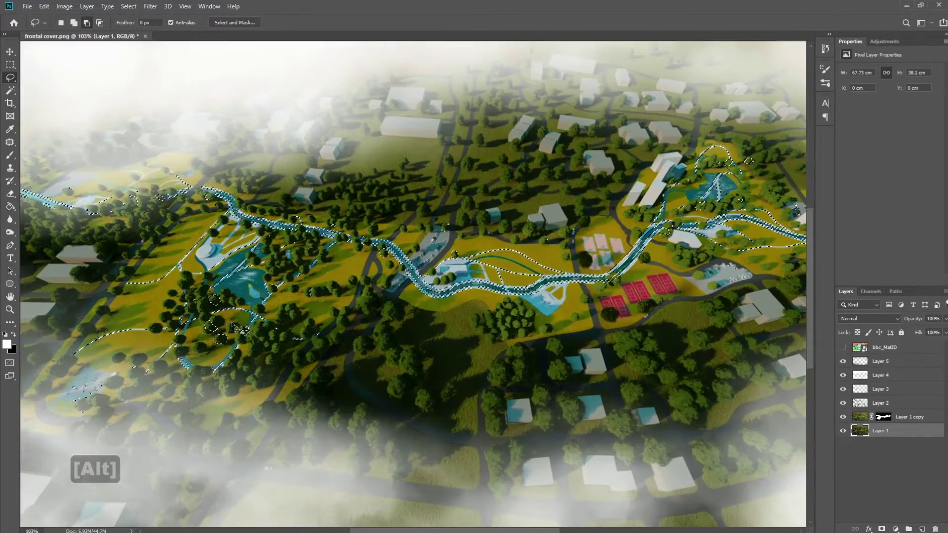
{"action": "scroll", "coordinate": [232, 325], "scroll_direction": "up", "scroll_amount": 2}
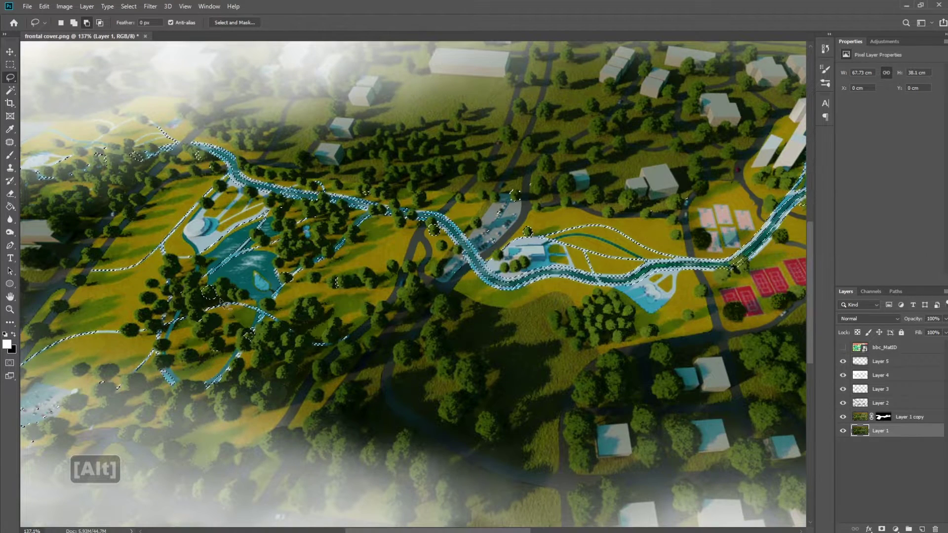
{"action": "scroll", "coordinate": [212, 292], "scroll_direction": "down", "scroll_amount": 6}
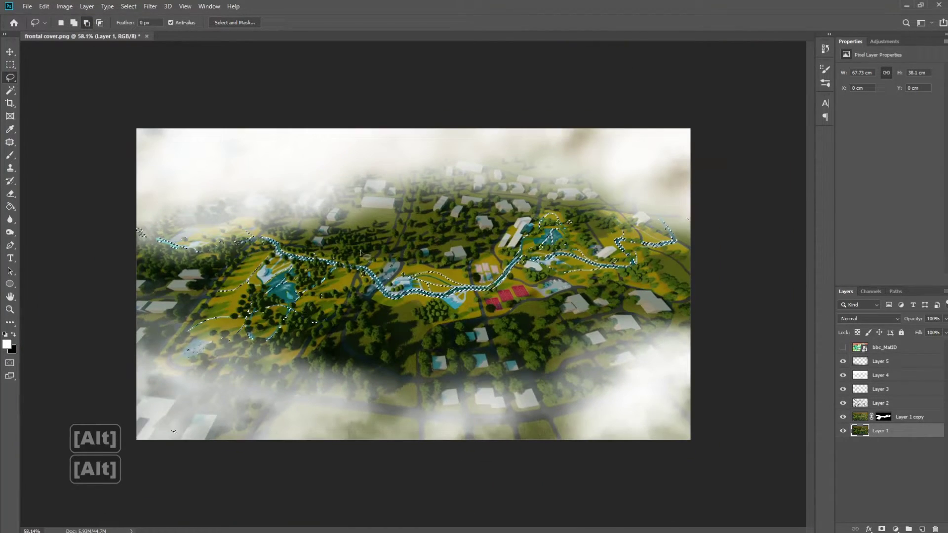
- Output the path selection of Layer 1 to a new layer with layer mask using Select and Mask
{"action": "right_click", "coordinate": [888, 431]}
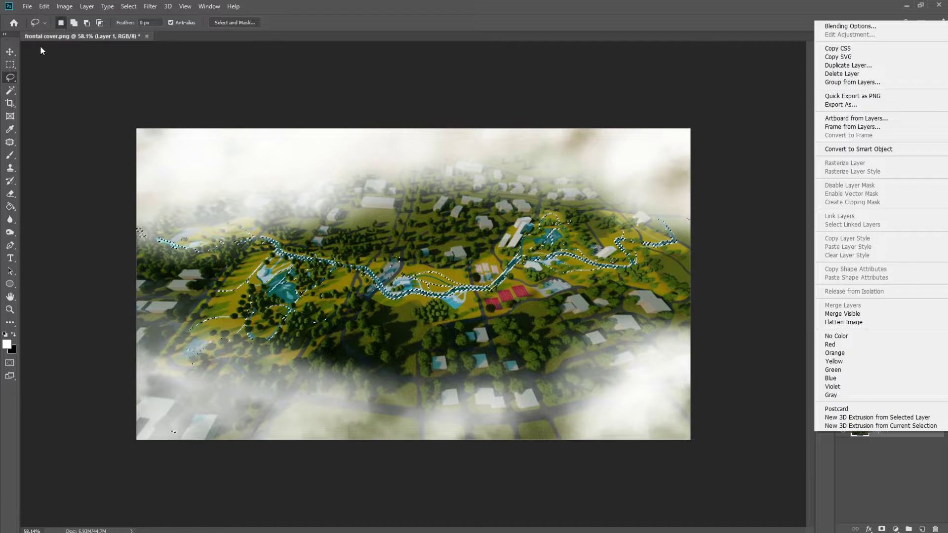
{"action": "left_click", "coordinate": [239, 22]}
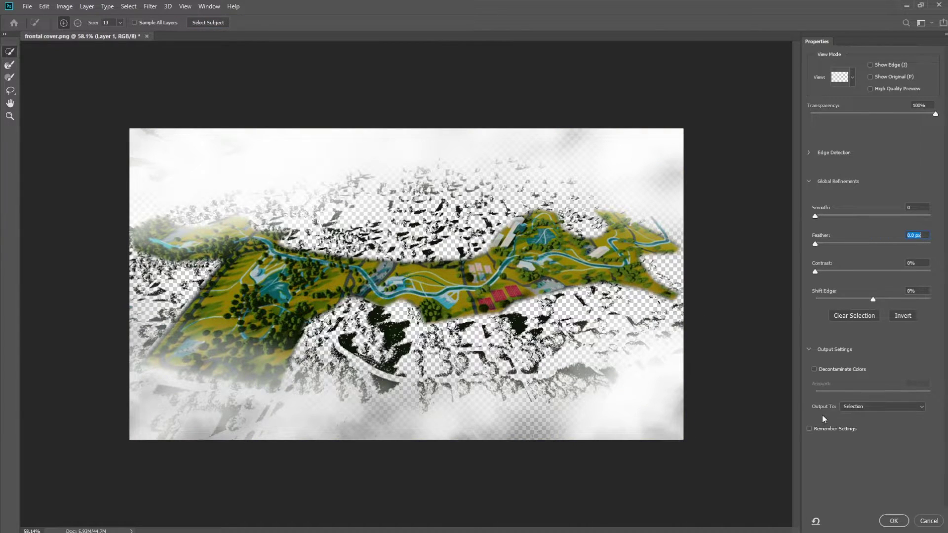
{"action": "left_click", "coordinate": [912, 411]}
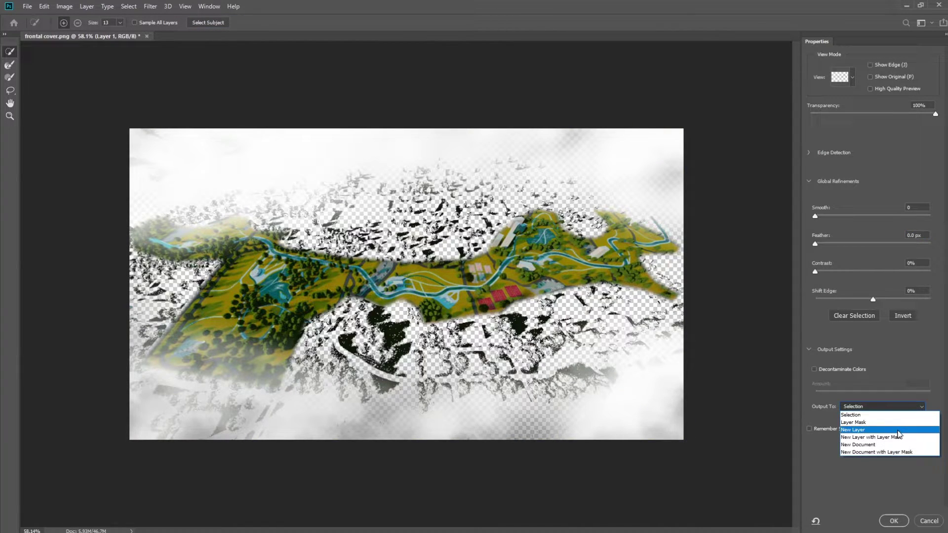
{"action": "left_click", "coordinate": [895, 433]}
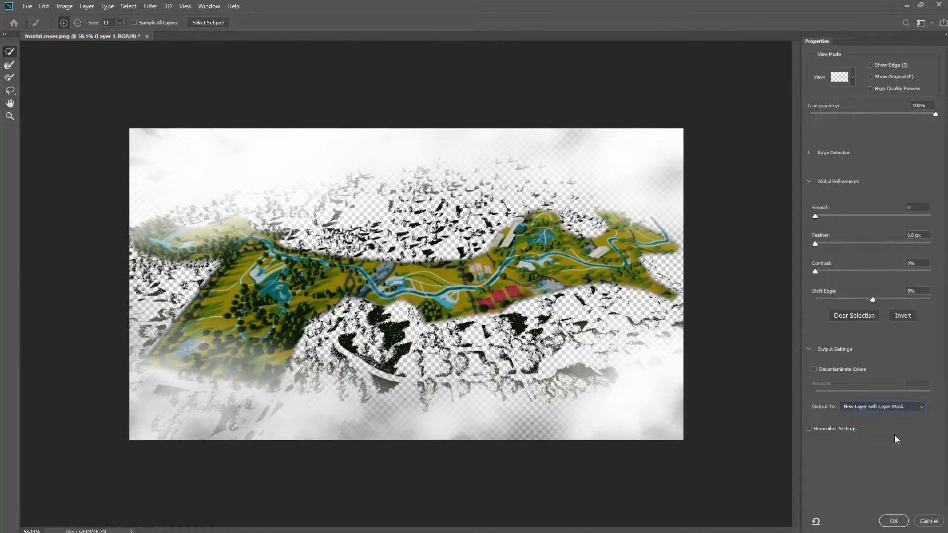
{"action": "left_click", "coordinate": [896, 518]}
{"action": "left_click", "coordinate": [843, 445]}
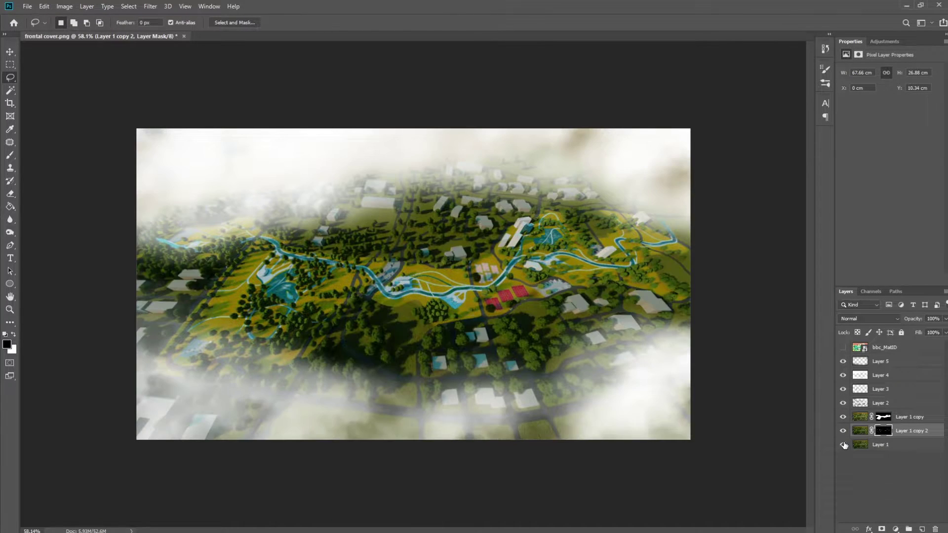
- Rename the new masked layer as path and move it between Layer 4 and Layer 3
{"action": "double_click", "coordinate": [909, 432]}
{"action": "type", "text": "path"}
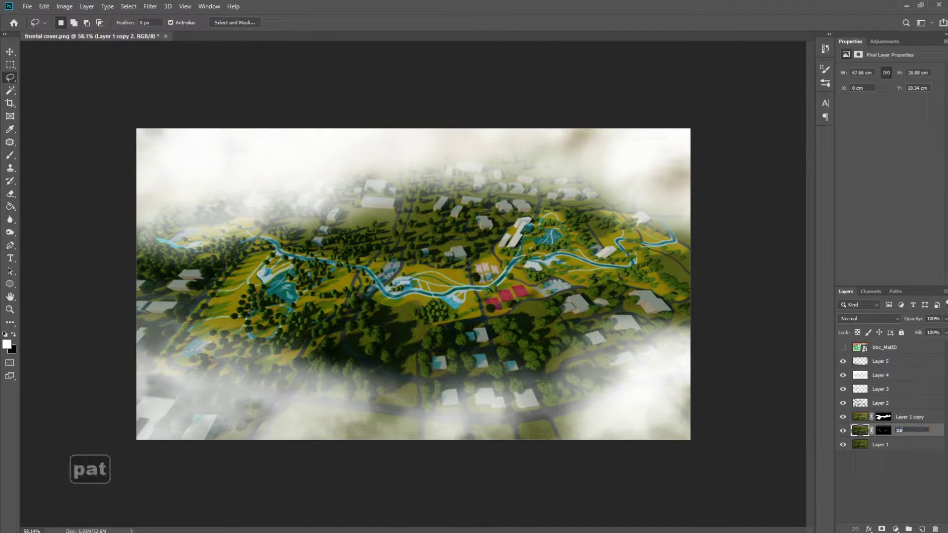
{"action": "key", "text": "Return"}
{"action": "left_click_drag", "start_coordinate": [909, 433], "coordinate": [914, 385]}
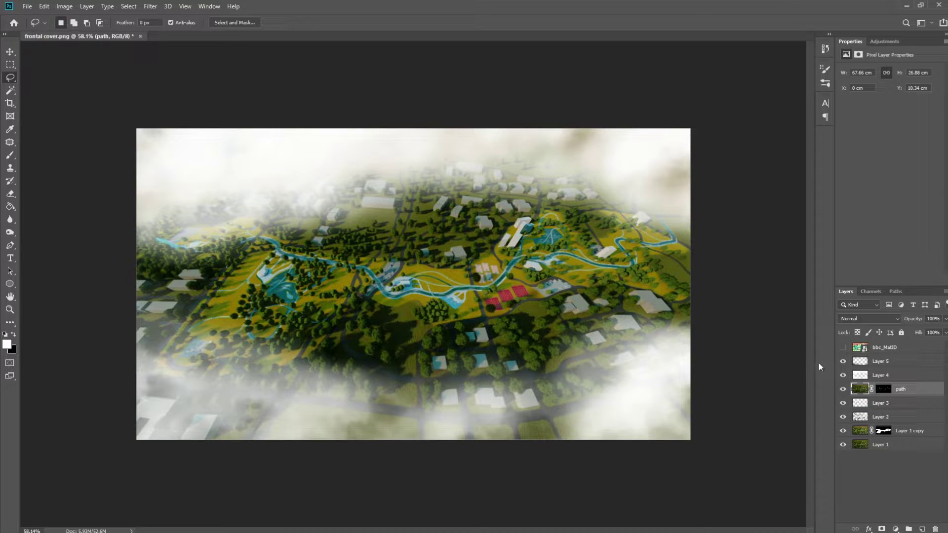
- Raise the brightness of the path layer to 80 with Brightness/Contrast
{"action": "left_click", "coordinate": [64, 7]}
{"action": "mouse_move", "coordinate": [85, 29]}
{"action": "left_click", "coordinate": [202, 30]}
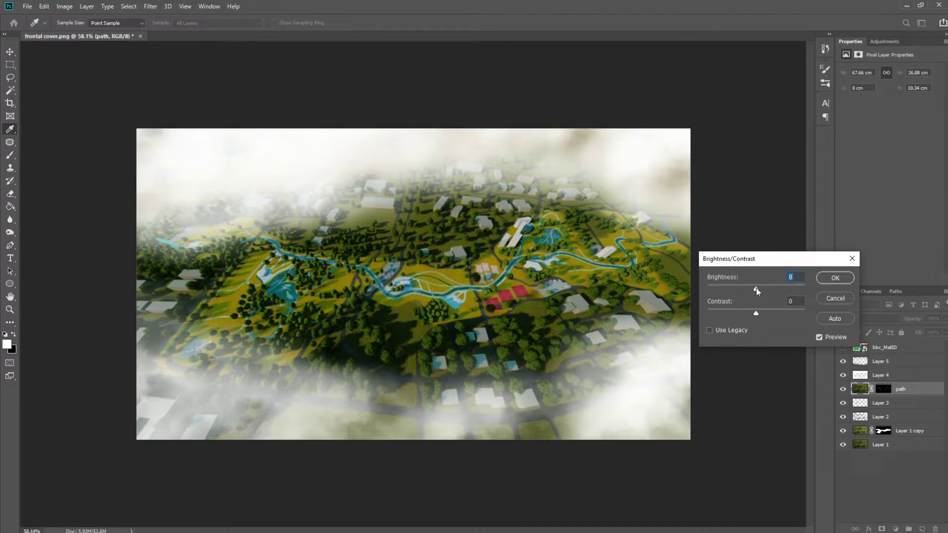
{"action": "left_click_drag", "start_coordinate": [756, 287], "coordinate": [777, 289]}
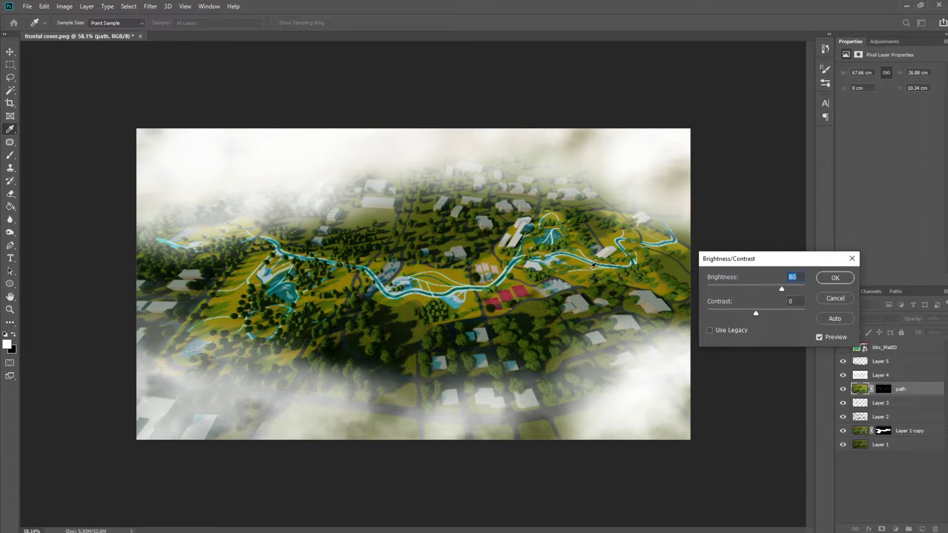
{"action": "left_click", "coordinate": [837, 280]}
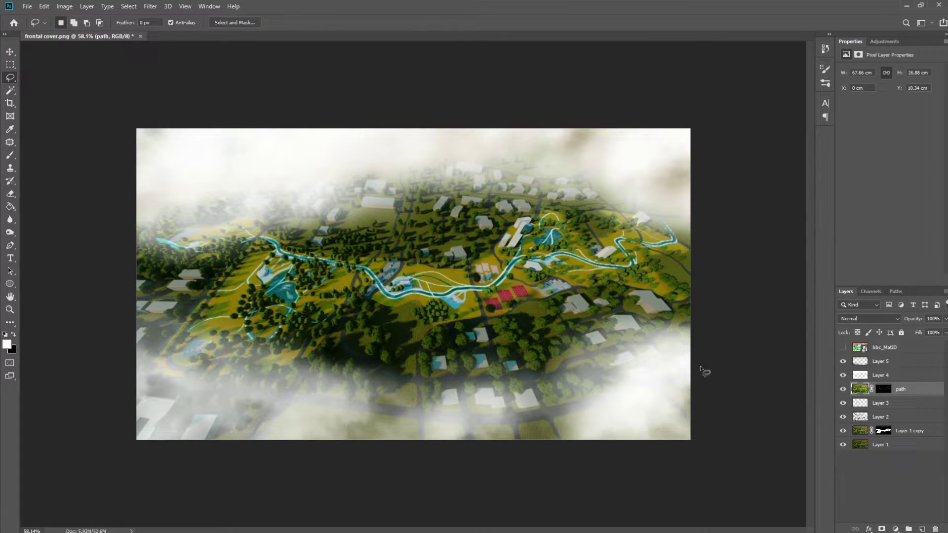
- Add an Outer Glow effect to the path layer and set its glow color to ececec
{"action": "left_click", "coordinate": [869, 528]}
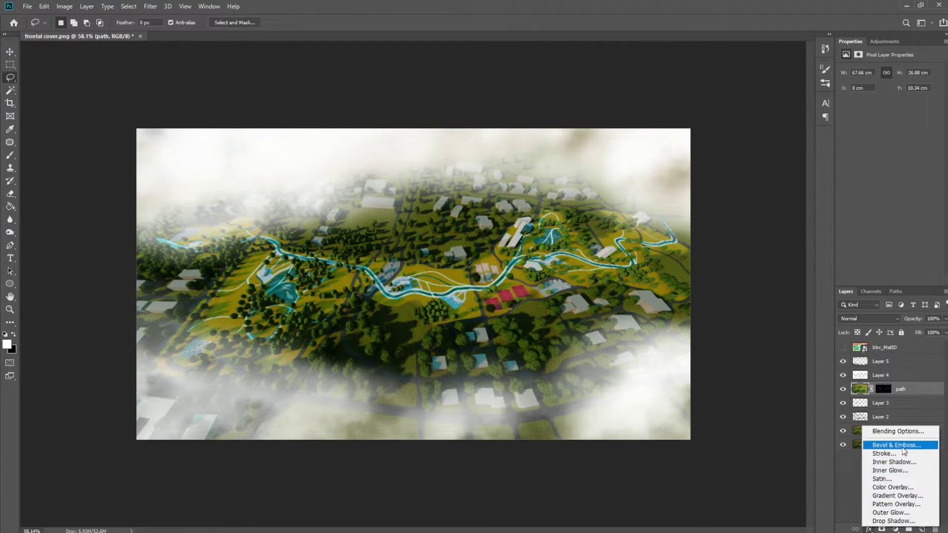
{"action": "left_click", "coordinate": [891, 512]}
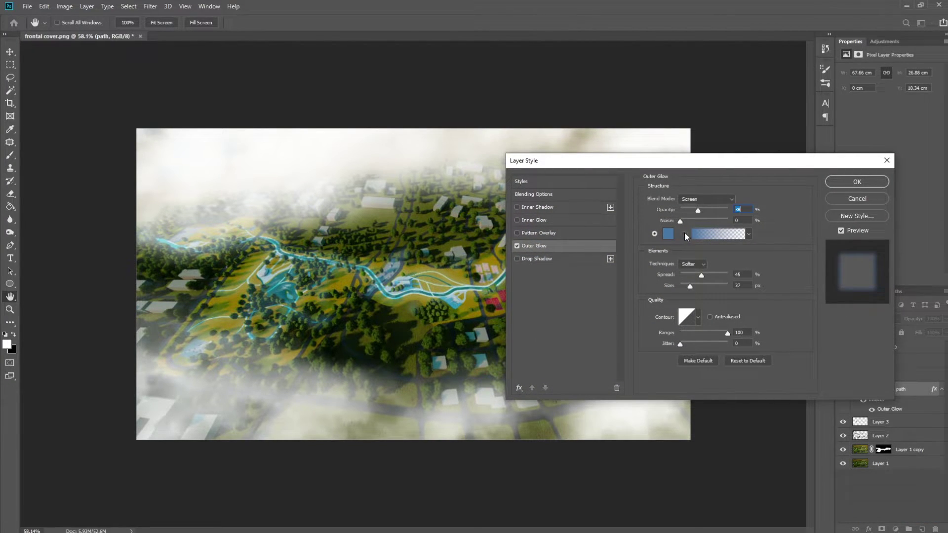
{"action": "left_click", "coordinate": [668, 234]}
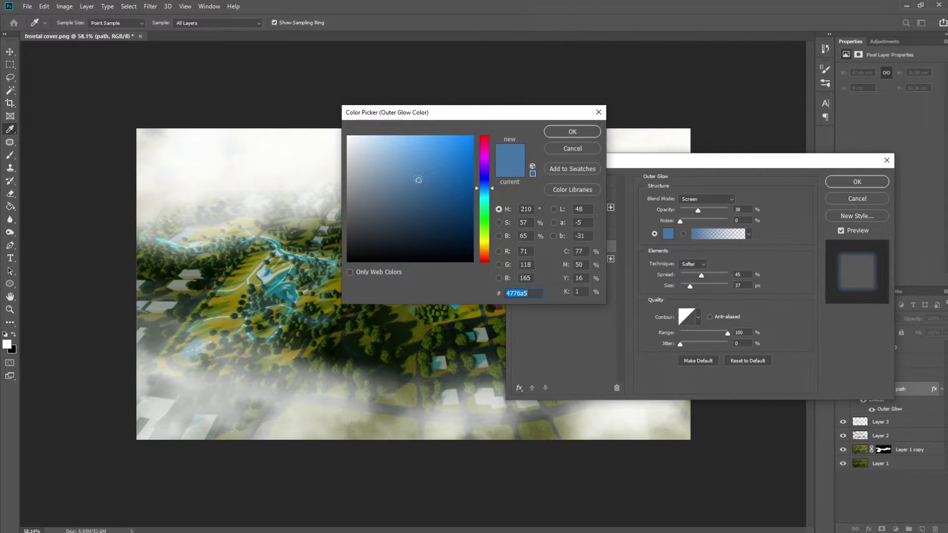
{"action": "type", "text": "e1e4e7"}
{"action": "left_click", "coordinate": [347, 146]}
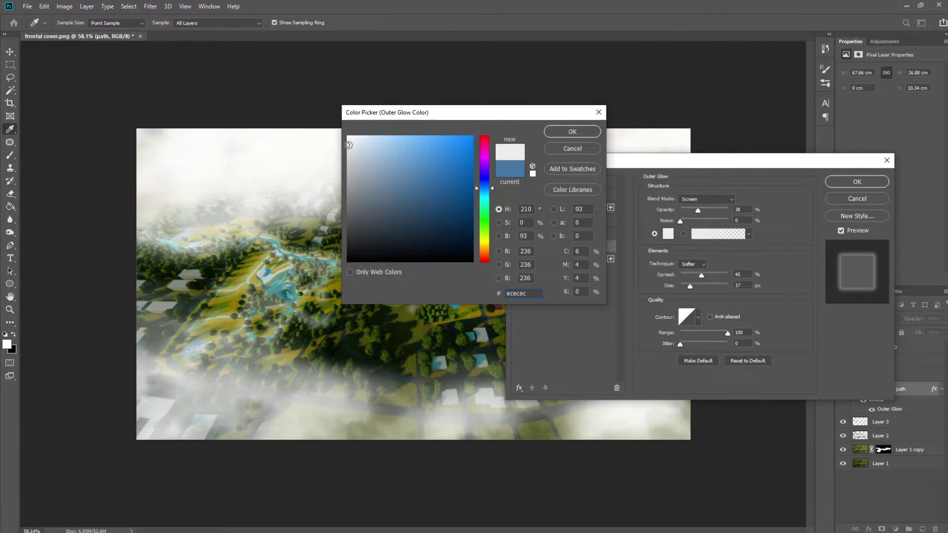
{"action": "left_click", "coordinate": [572, 133]}
- Set the path layer's outer glow to 7% opacity, 41% spread and 21 px size, and apply it
{"action": "left_click_drag", "start_coordinate": [700, 211], "coordinate": [691, 210]}
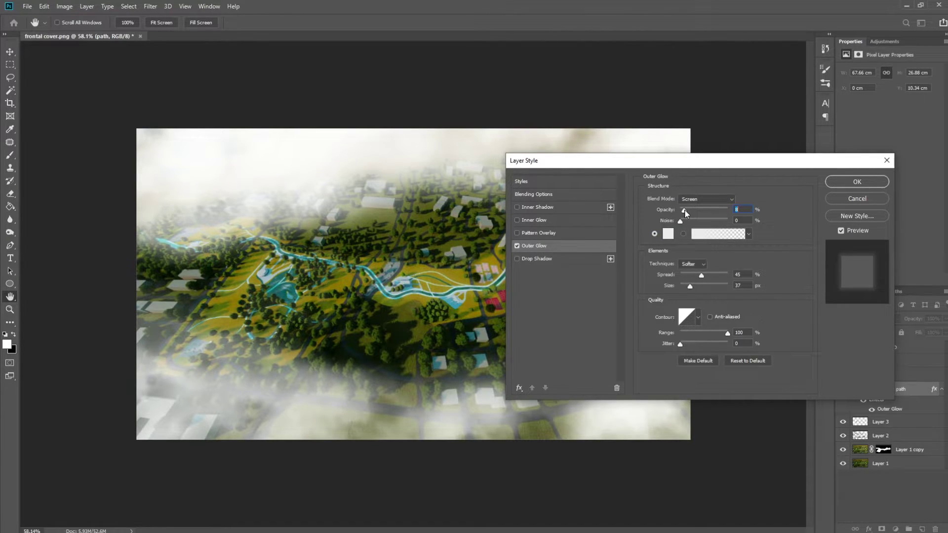
{"action": "left_click_drag", "start_coordinate": [685, 210], "coordinate": [683, 210]}
{"action": "left_click_drag", "start_coordinate": [701, 273], "coordinate": [698, 274]}
{"action": "mouse_move", "coordinate": [690, 287]}
{"action": "left_mouse_down"}
{"action": "mouse_move", "coordinate": [700, 274]}
{"action": "mouse_move", "coordinate": [688, 287]}
{"action": "left_mouse_up"}
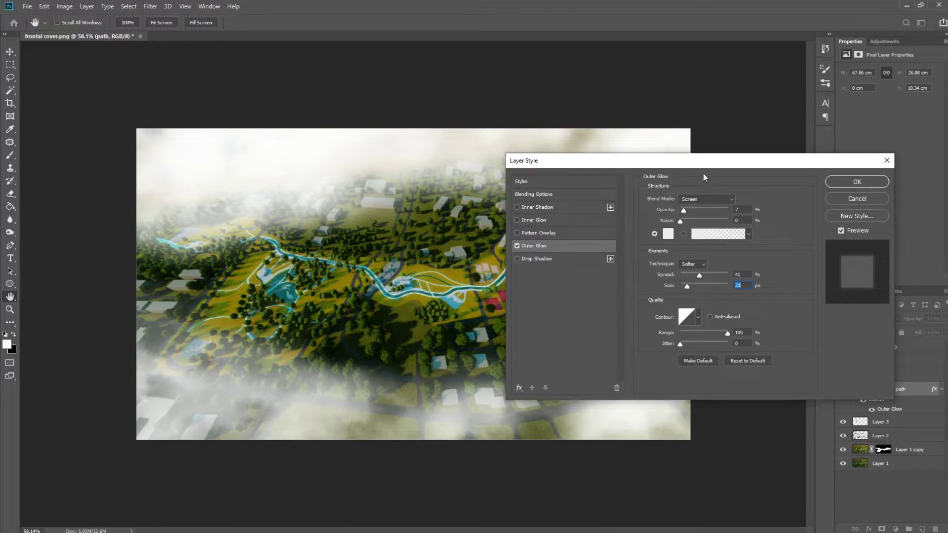
{"action": "left_click_drag", "start_coordinate": [703, 164], "coordinate": [668, 212]}
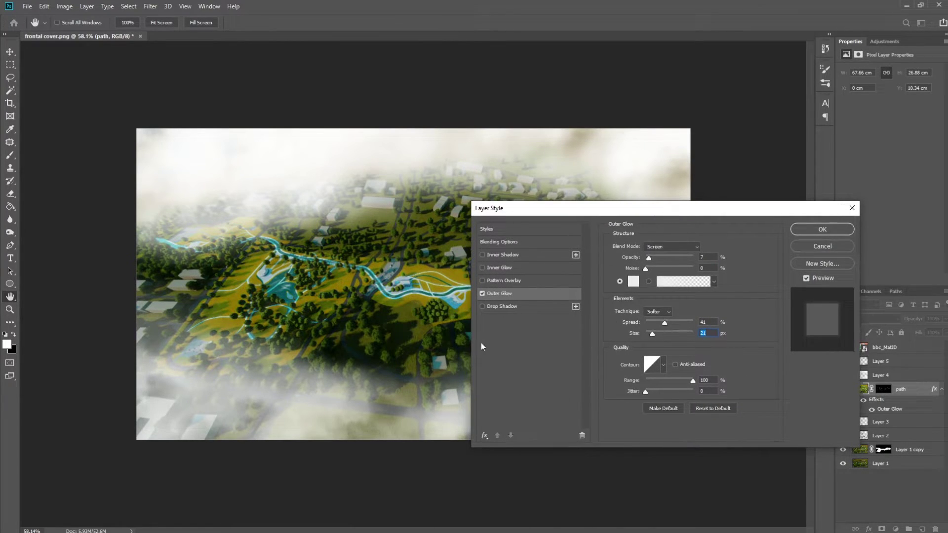
{"action": "left_click", "coordinate": [817, 232]}
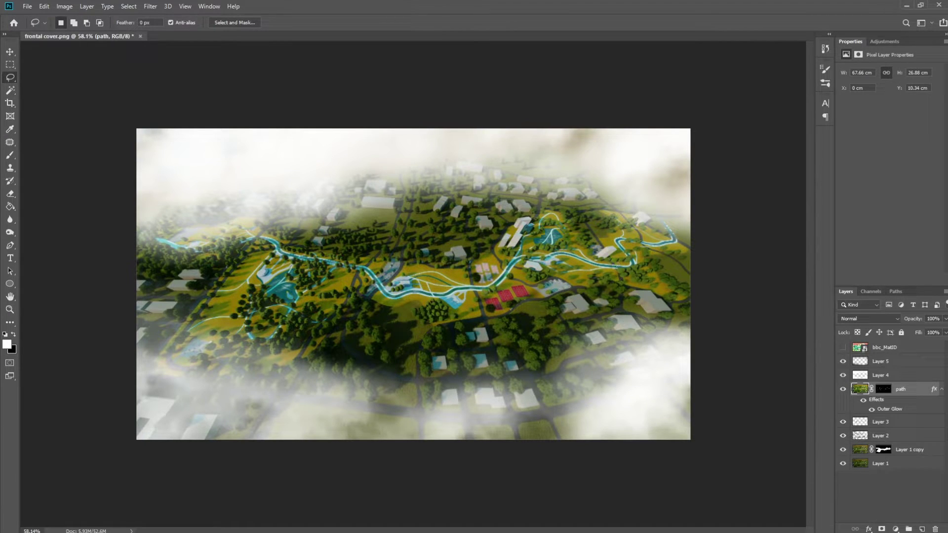
- Place the Pngtree sun rays image, scale it to 238.20% without rotation, and position it over the upper middle of the park
{"action": "key", "text": "v"}
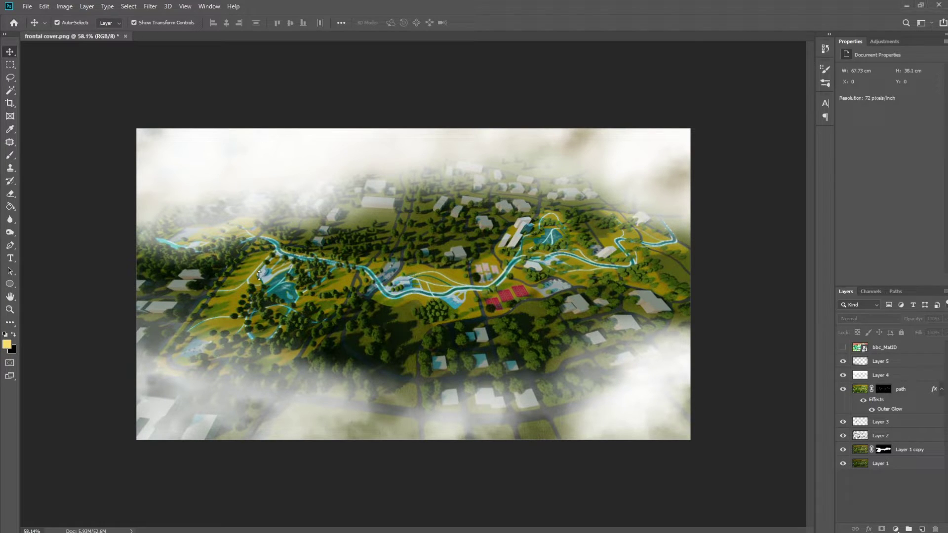
{"action": "left_click_drag", "start_coordinate": [428, 267], "coordinate": [363, 247]}
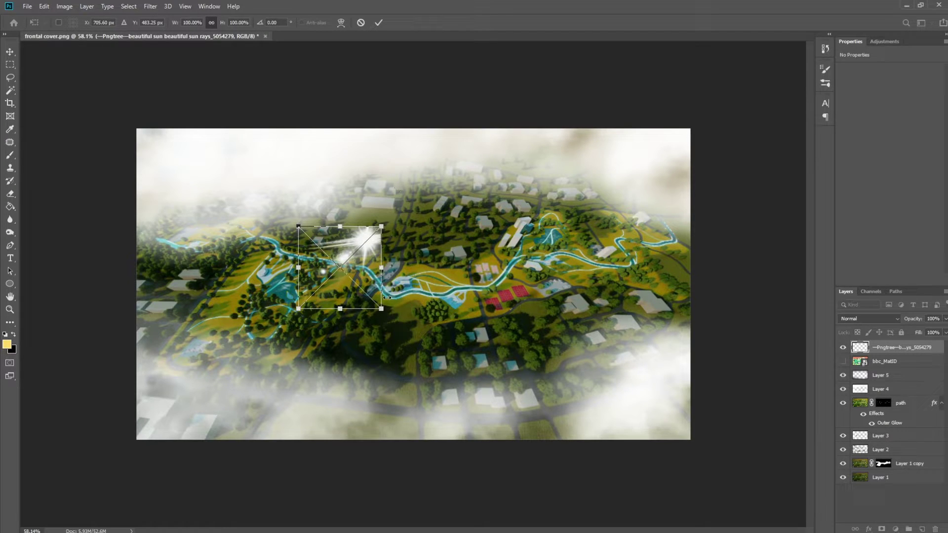
{"action": "left_click_drag", "start_coordinate": [386, 309], "coordinate": [503, 418]}
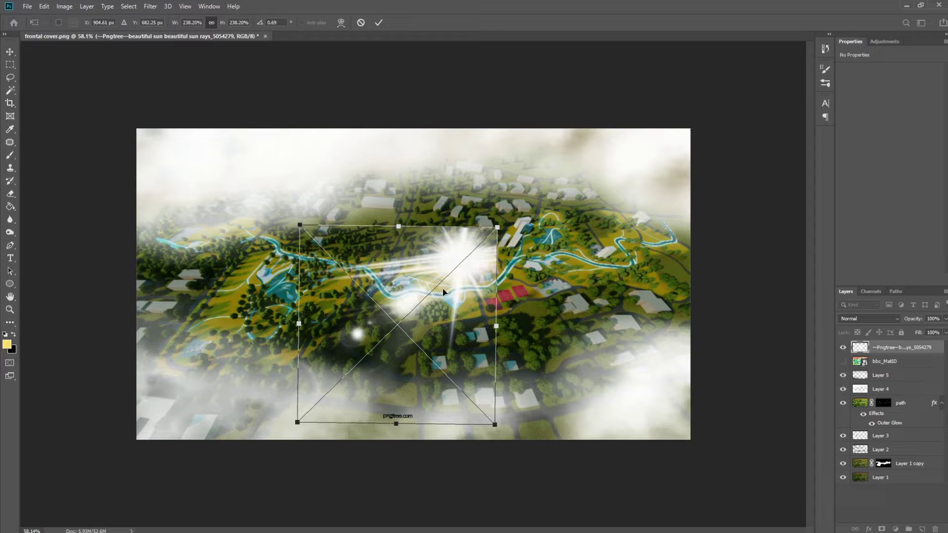
{"action": "key", "text": "ctrl+z"}
{"action": "key", "text": "ctrl+z"}
{"action": "left_click_drag", "start_coordinate": [437, 278], "coordinate": [419, 260]}
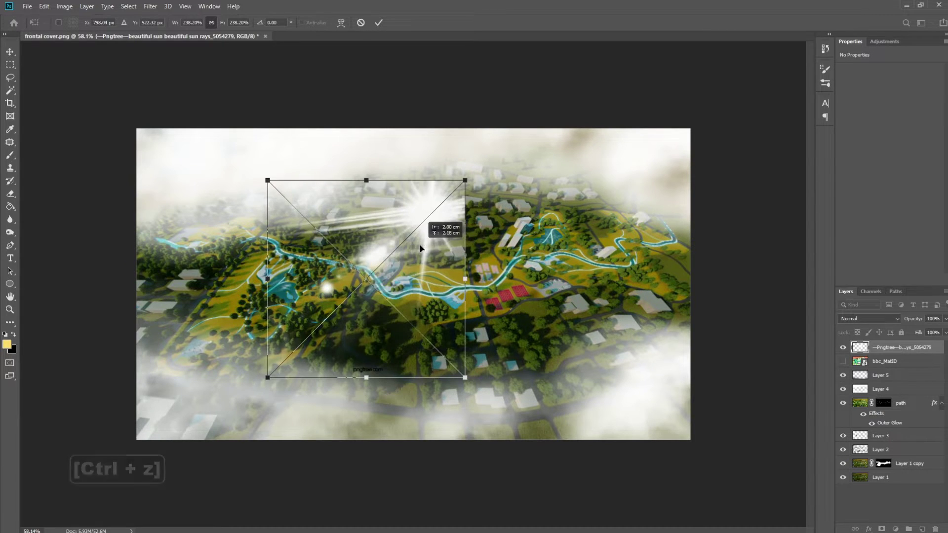
{"action": "key", "text": "Return"}
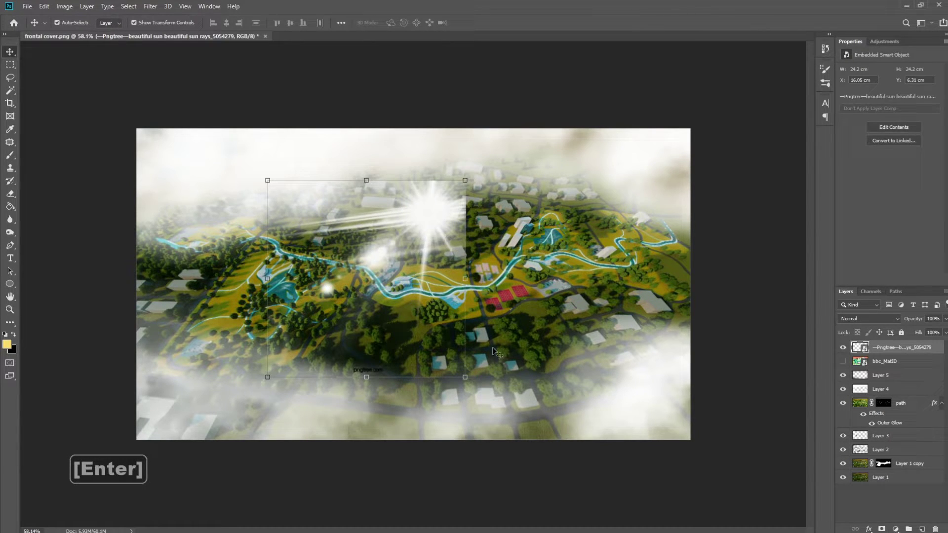
- Rasterize the sun rays layer and erase the pngtree.com watermark at its lower edge
{"action": "right_click", "coordinate": [843, 344]}
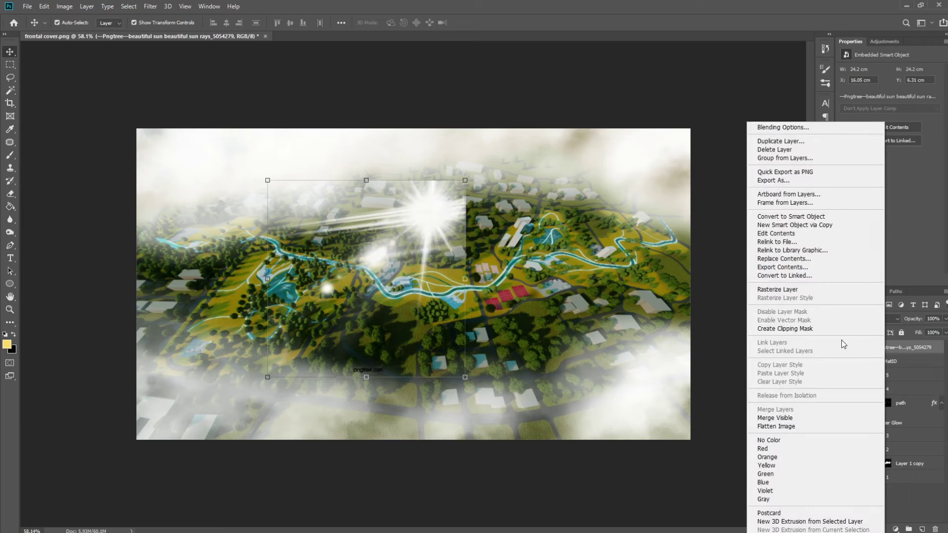
{"action": "left_click", "coordinate": [822, 290]}
{"action": "key", "text": "e"}
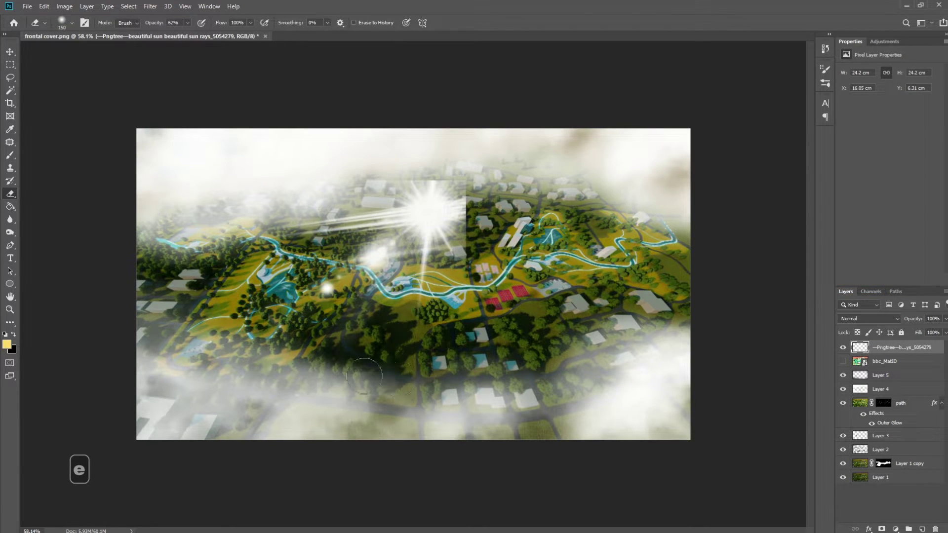
- Move the sun rays slightly to the right, select the layer's pixels and tint them yellow with an 18% opacity brush
{"action": "key", "text": "v"}
{"action": "mouse_move", "coordinate": [414, 218]}
{"action": "left_mouse_down"}
{"action": "mouse_move", "coordinate": [454, 230]}
{"action": "mouse_move", "coordinate": [431, 214]}
{"action": "left_mouse_up"}
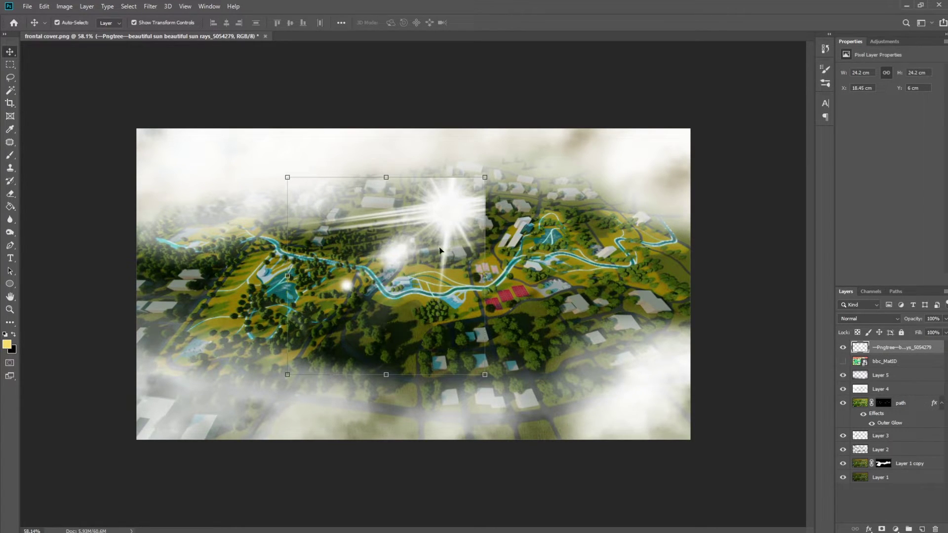
{"action": "left_click", "coordinate": [859, 347], "text": "ctrl"}
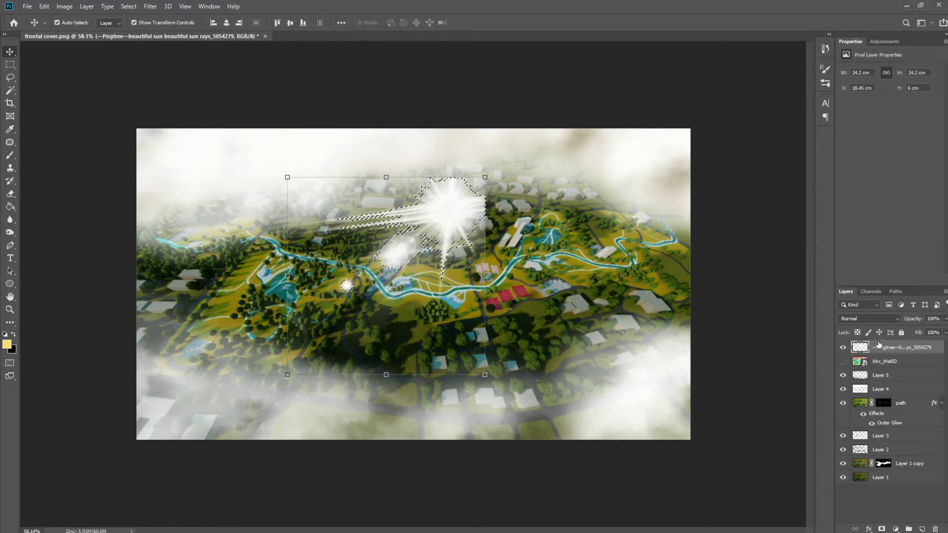
{"action": "key", "text": "b"}
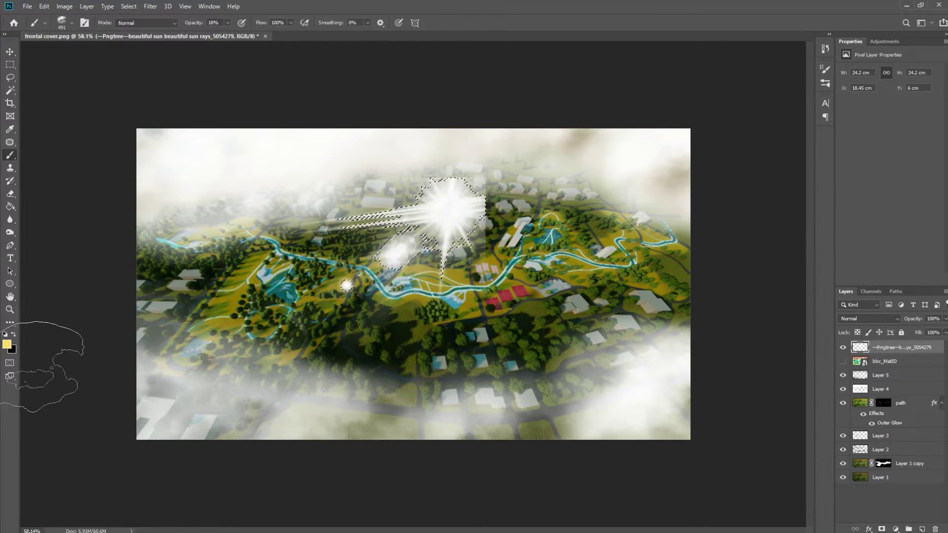
{"action": "left_click", "coordinate": [7, 345]}
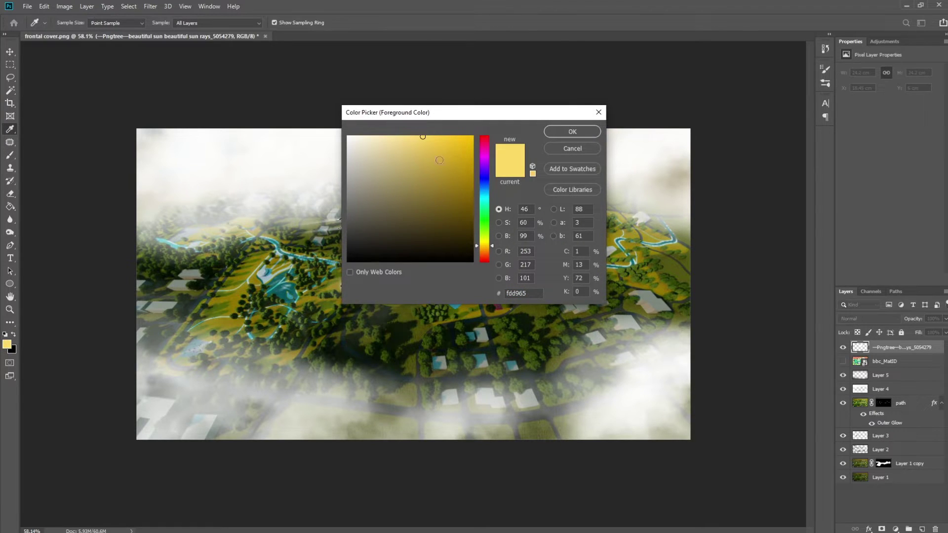
{"action": "left_click", "coordinate": [572, 131]}
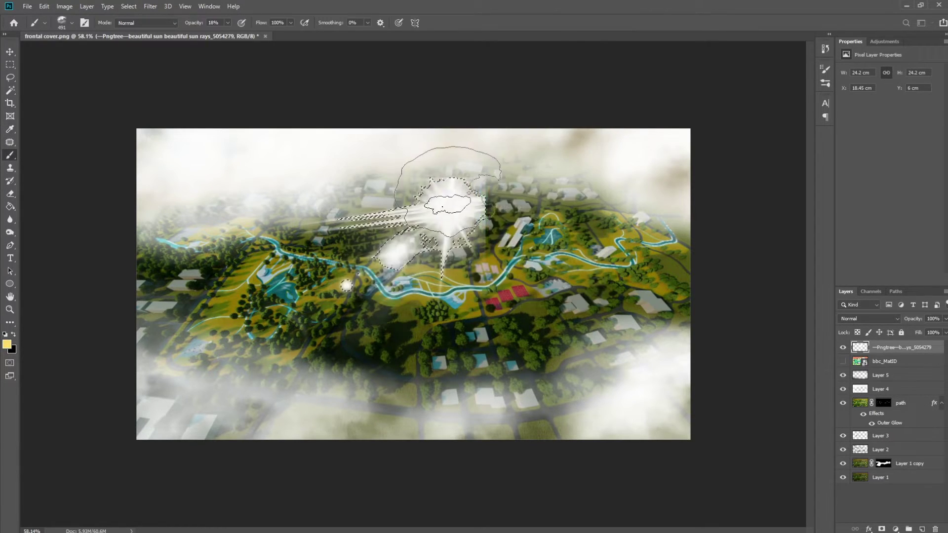
{"action": "mouse_move", "coordinate": [447, 215]}
{"action": "left_mouse_down"}
{"action": "mouse_move", "coordinate": [434, 217]}
{"action": "mouse_move", "coordinate": [474, 202]}
{"action": "mouse_move", "coordinate": [434, 222]}
{"action": "mouse_move", "coordinate": [362, 302]}
{"action": "mouse_move", "coordinate": [380, 220]}
{"action": "mouse_move", "coordinate": [346, 207]}
{"action": "mouse_move", "coordinate": [447, 334]}
{"action": "mouse_move", "coordinate": [423, 171]}
{"action": "mouse_move", "coordinate": [455, 212]}
{"action": "mouse_move", "coordinate": [444, 200]}
{"action": "left_mouse_up"}
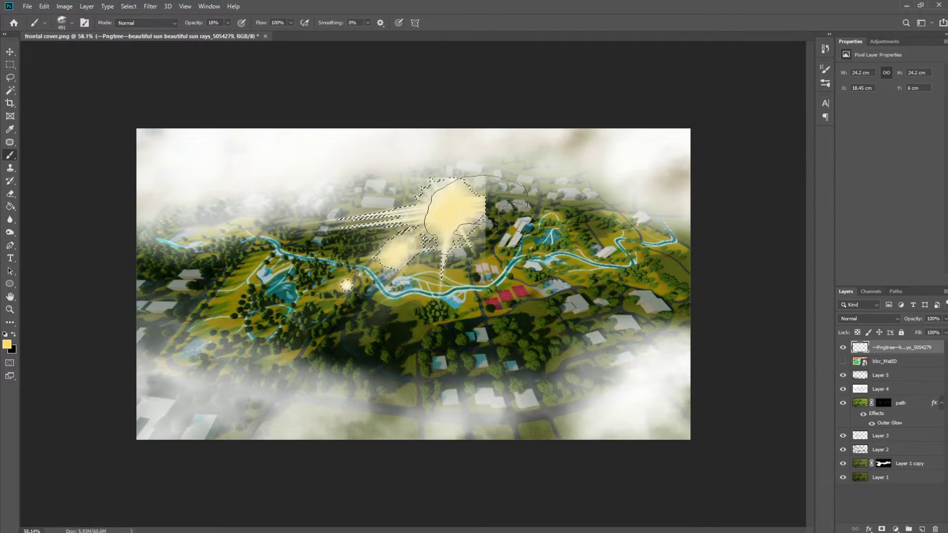
{"action": "key", "text": "ctrl+d"}
{"action": "key", "text": "v"}
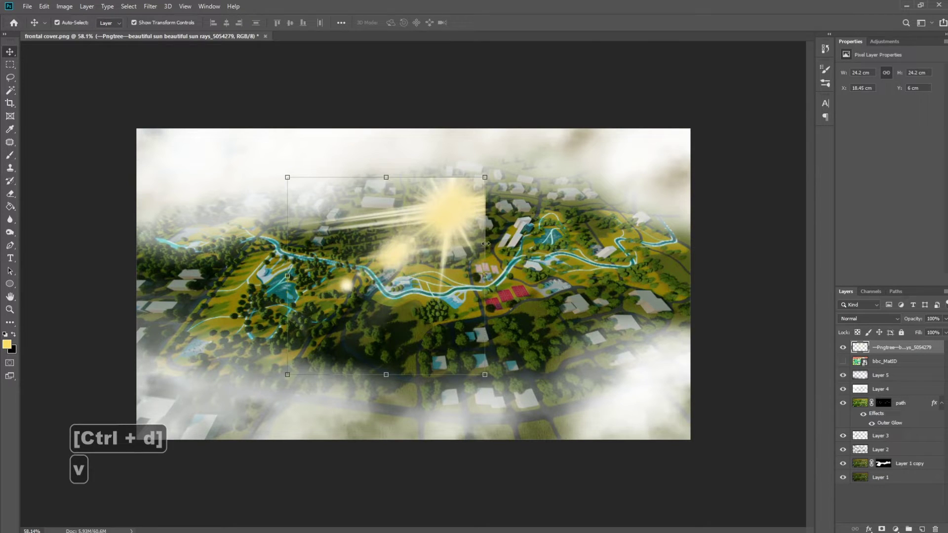
- Try a Hue/Saturation adjustment on the sun rays layer
{"action": "left_click", "coordinate": [64, 6]}
{"action": "mouse_move", "coordinate": [90, 41]}
{"action": "left_click", "coordinate": [188, 87]}
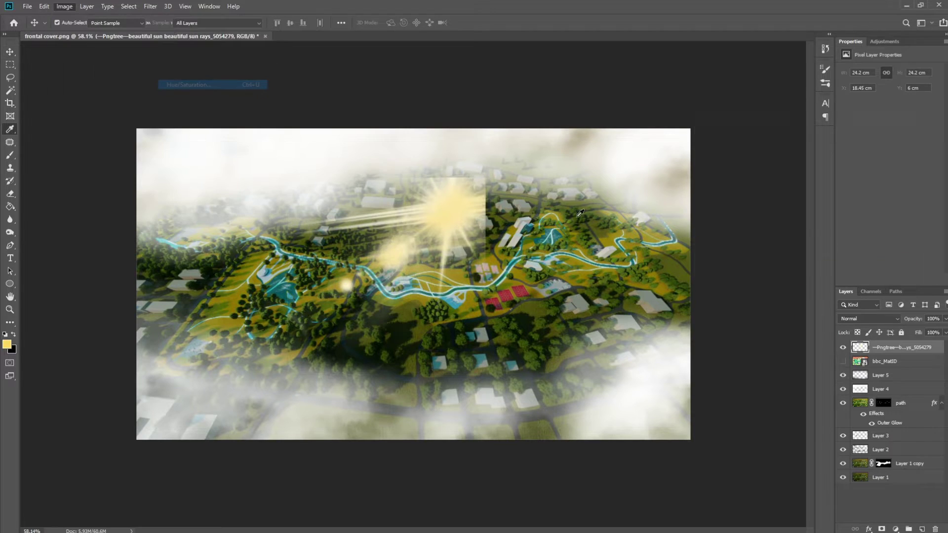
{"action": "mouse_move", "coordinate": [779, 182]}
{"action": "left_mouse_down"}
{"action": "mouse_move", "coordinate": [772, 186]}
{"action": "mouse_move", "coordinate": [780, 187]}
{"action": "left_mouse_up"}
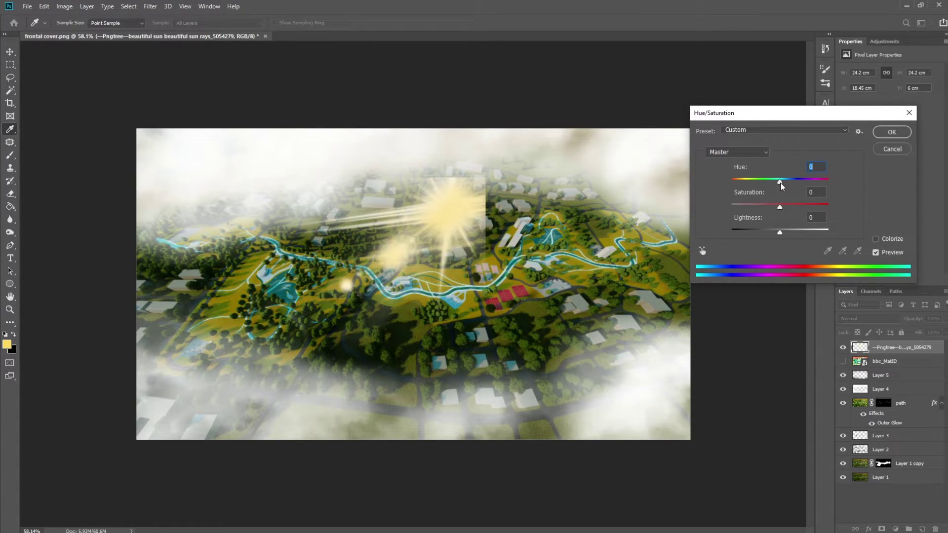
{"action": "left_click", "coordinate": [892, 132]}
{"action": "key", "text": "v"}
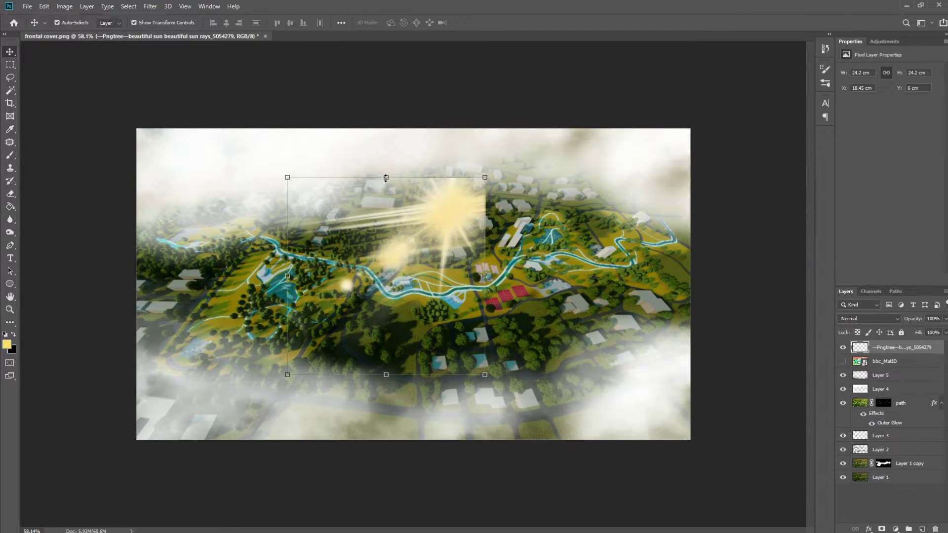
- Flip the sun rays horizontally, move them to the image's upper-left corner and scale them to 108.52%
{"action": "left_click", "coordinate": [49, 8]}
{"action": "mouse_move", "coordinate": [96, 235]}
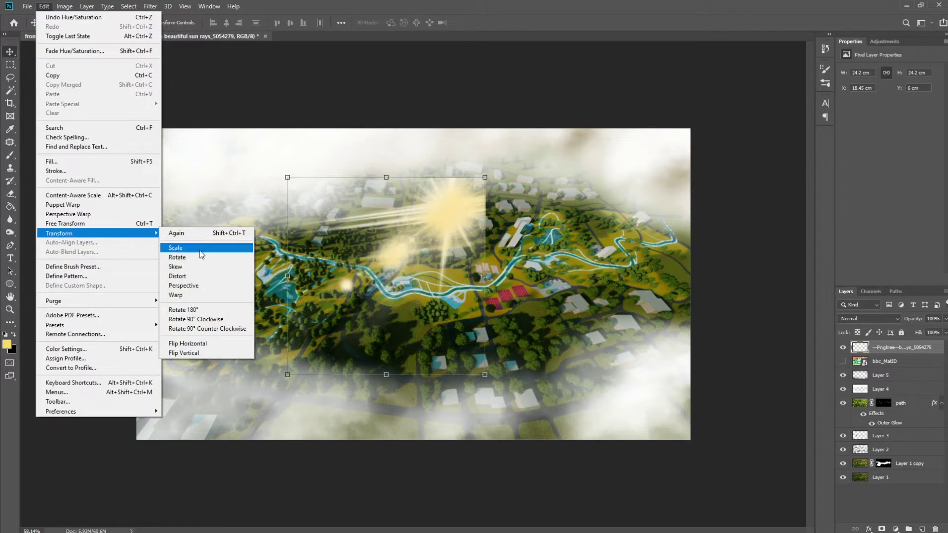
{"action": "left_click", "coordinate": [220, 348]}
{"action": "left_click_drag", "start_coordinate": [390, 230], "coordinate": [176, 177]}
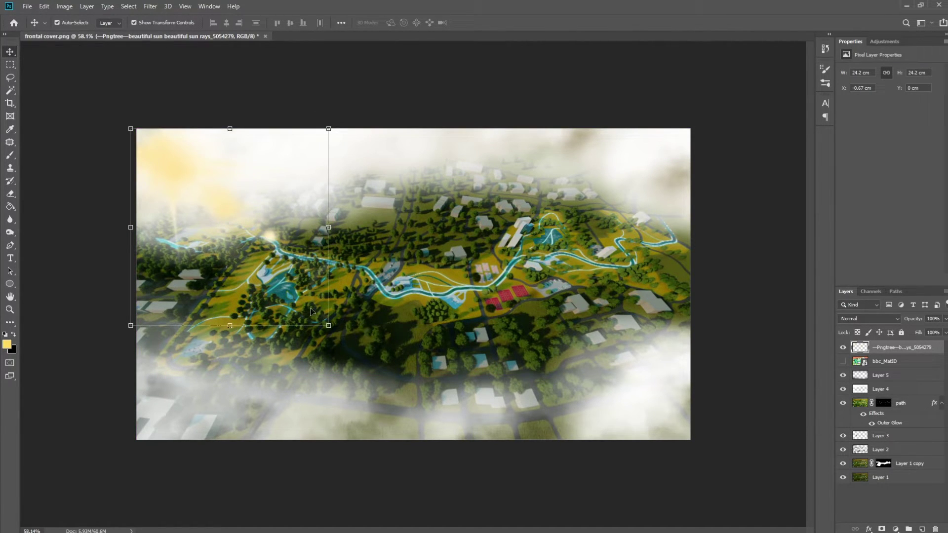
{"action": "left_click_drag", "start_coordinate": [328, 325], "coordinate": [345, 342]}
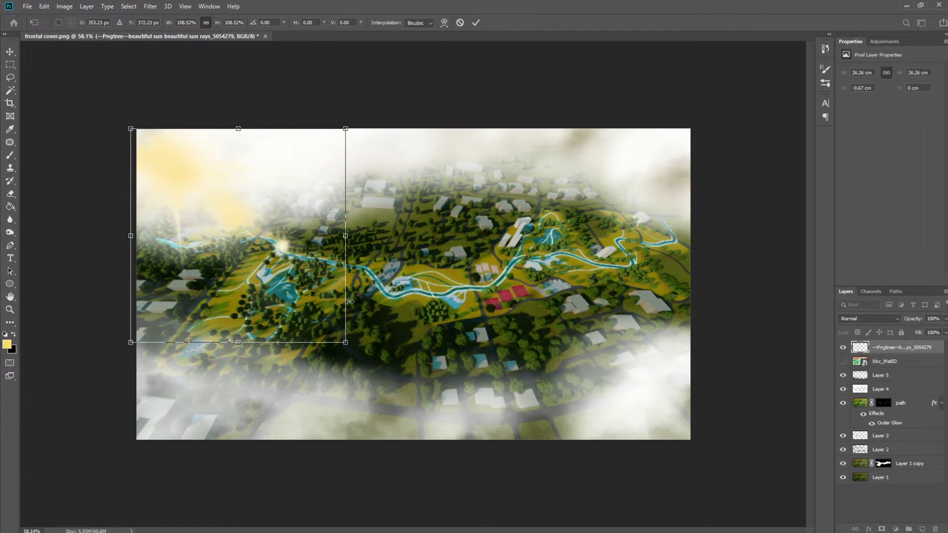
{"action": "key", "text": "Return"}
- Set the sun rays layer's blend mode to Hard Light and deselect the layer
{"action": "left_click", "coordinate": [868, 318]}
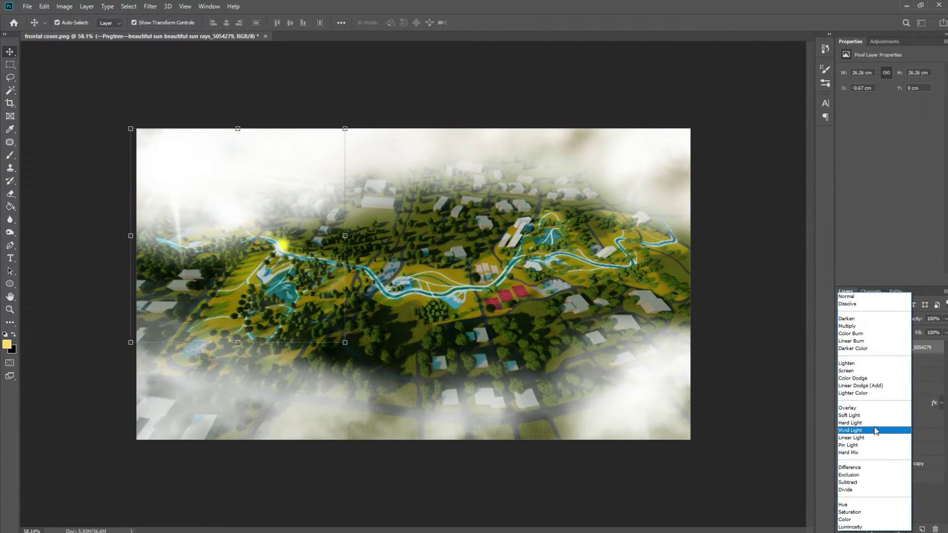
{"action": "key", "text": "Up"}
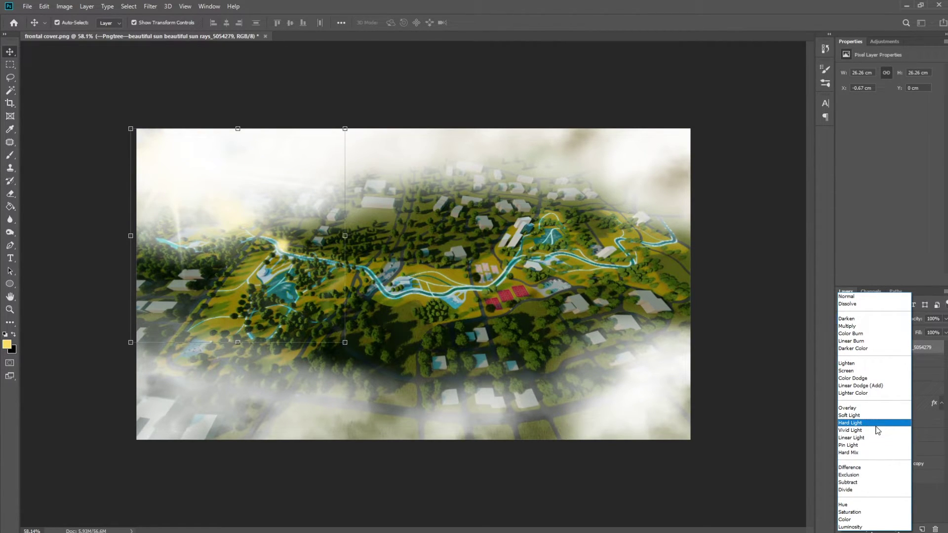
{"action": "key", "text": "Return"}
{"action": "left_click", "coordinate": [742, 300]}
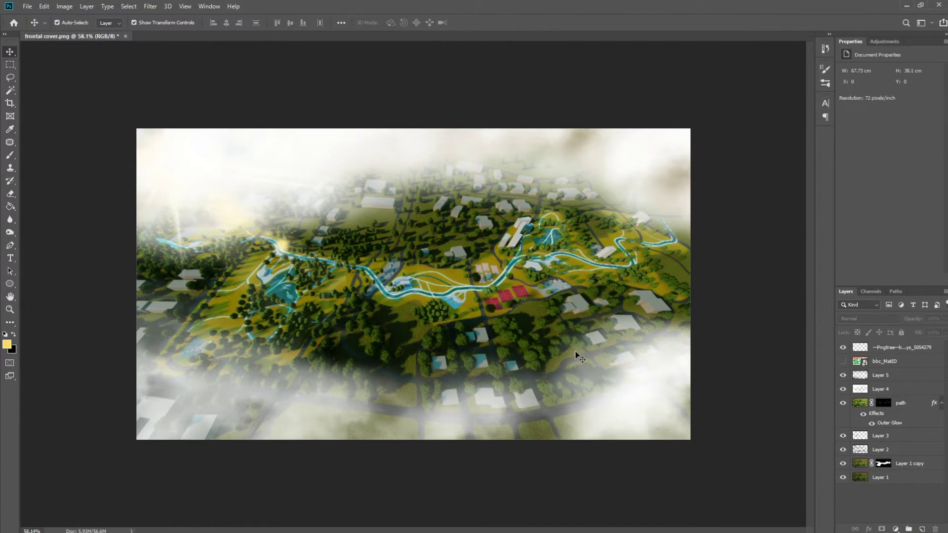
- Check what bbc_MatID and Layer 4 contain by toggling their visibility, leaving Layer 4 selected
{"action": "left_click", "coordinate": [842, 361]}
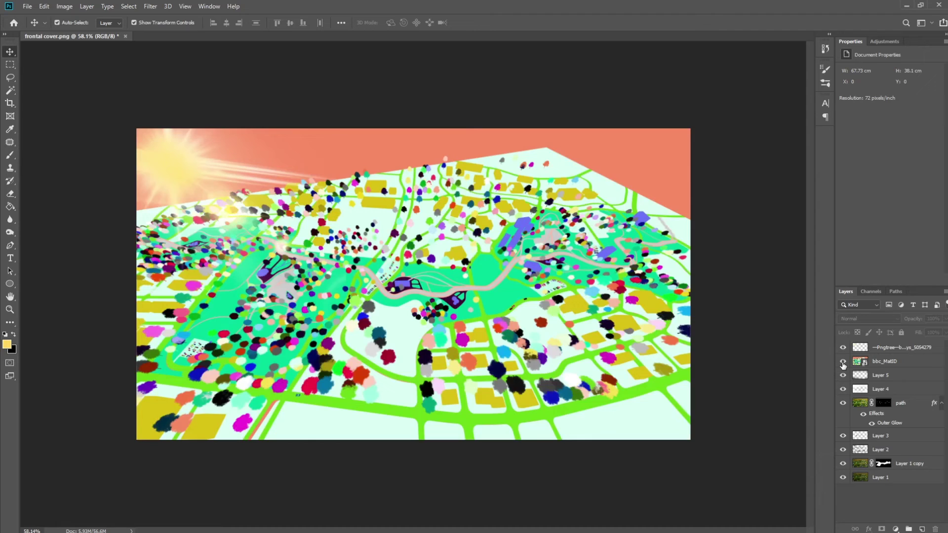
{"action": "left_click", "coordinate": [842, 361]}
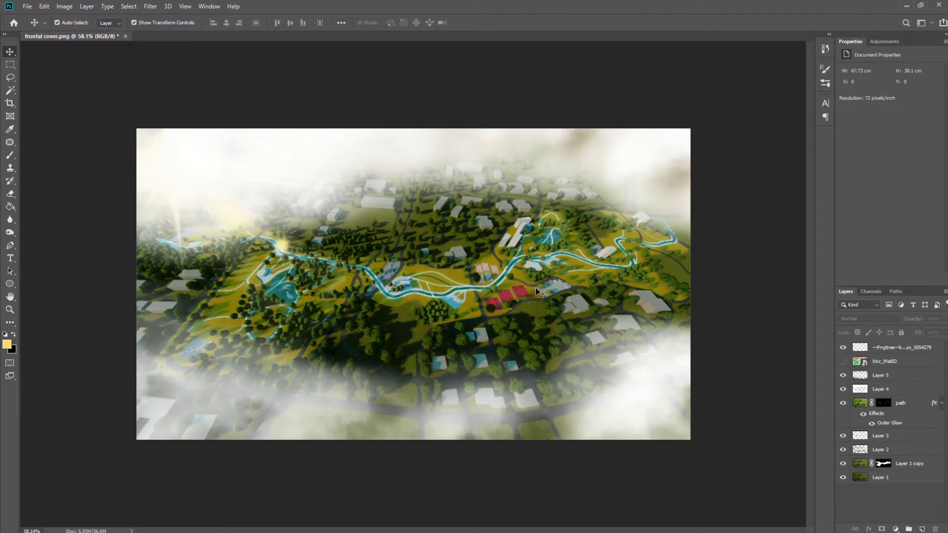
{"action": "left_click", "coordinate": [906, 392]}
{"action": "left_click", "coordinate": [843, 389]}
{"action": "left_click", "coordinate": [842, 389]}
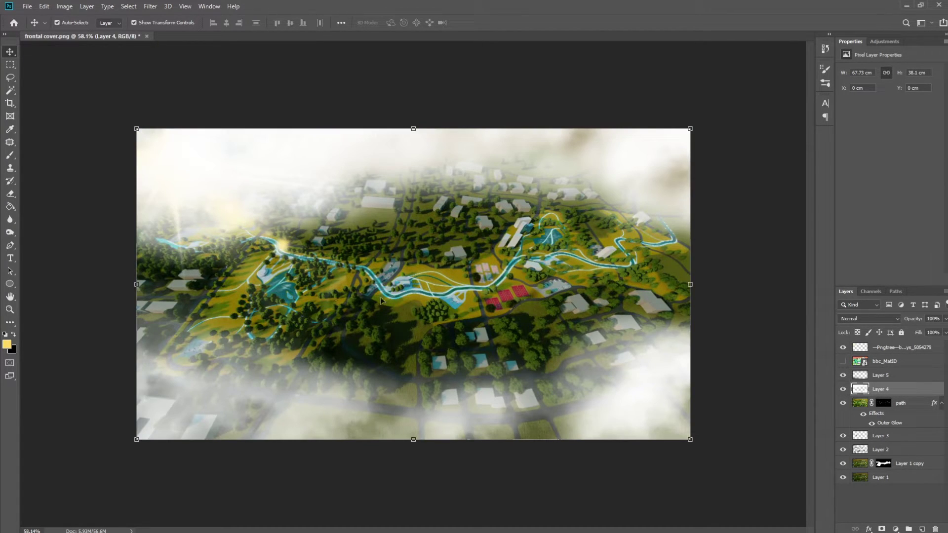
- Sample the pale yellow of the sun glow and brush it over Layer 4's upper and lower clouds at 28% opacity
{"action": "key", "text": "alt+i"}
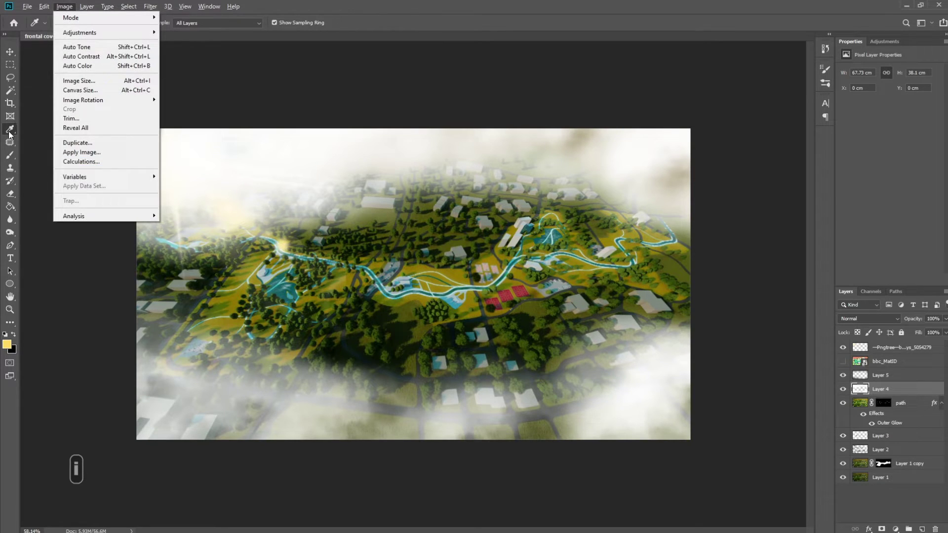
{"action": "left_click", "coordinate": [9, 132]}
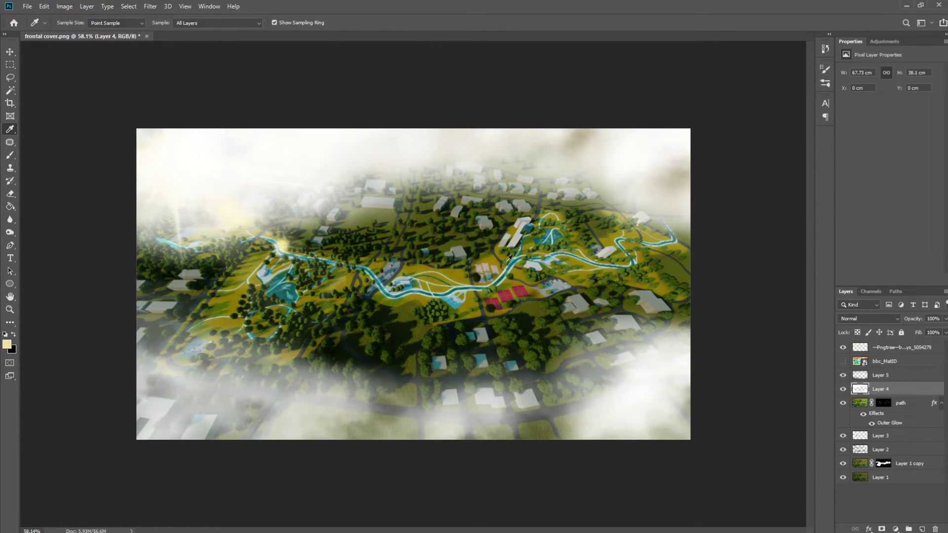
{"action": "left_click", "coordinate": [10, 155]}
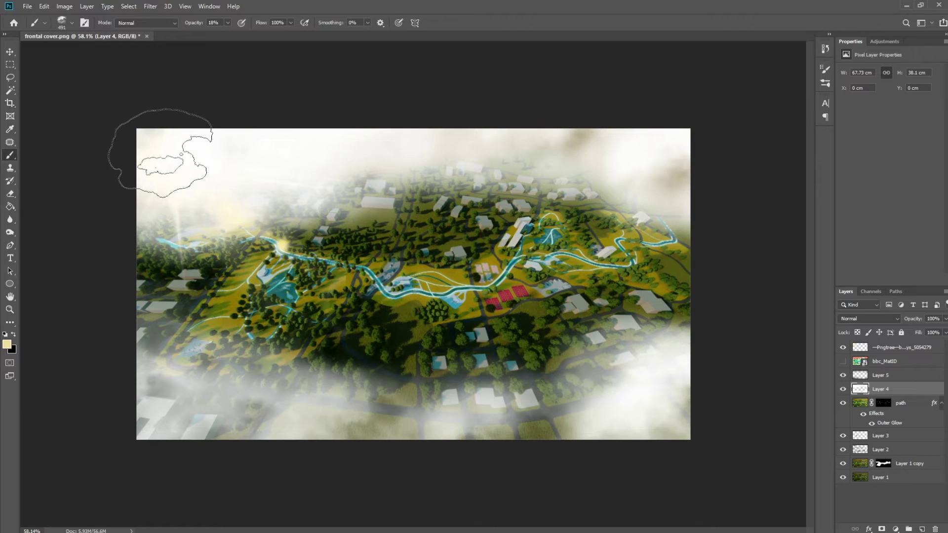
{"action": "left_click", "coordinate": [227, 23]}
{"action": "left_click_drag", "start_coordinate": [226, 34], "coordinate": [234, 40]}
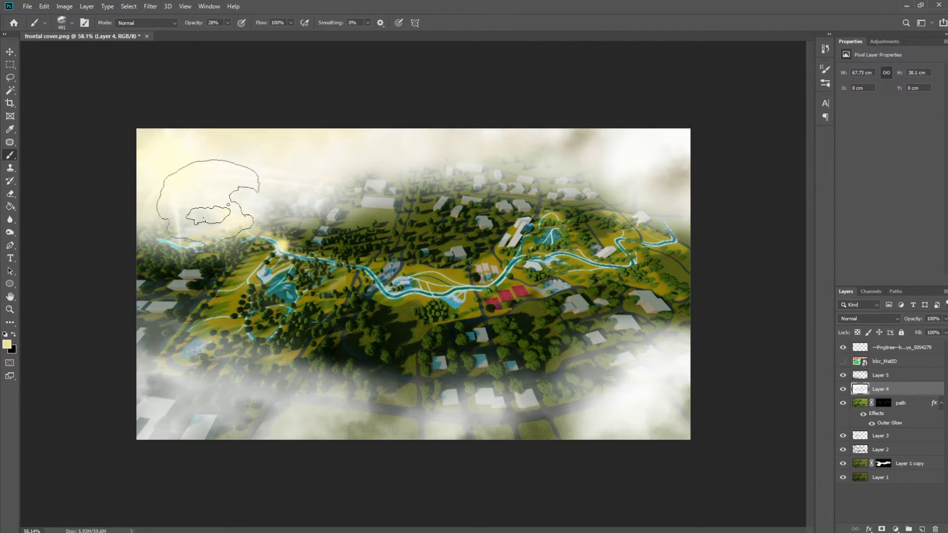
{"action": "left_click", "coordinate": [590, 143]}
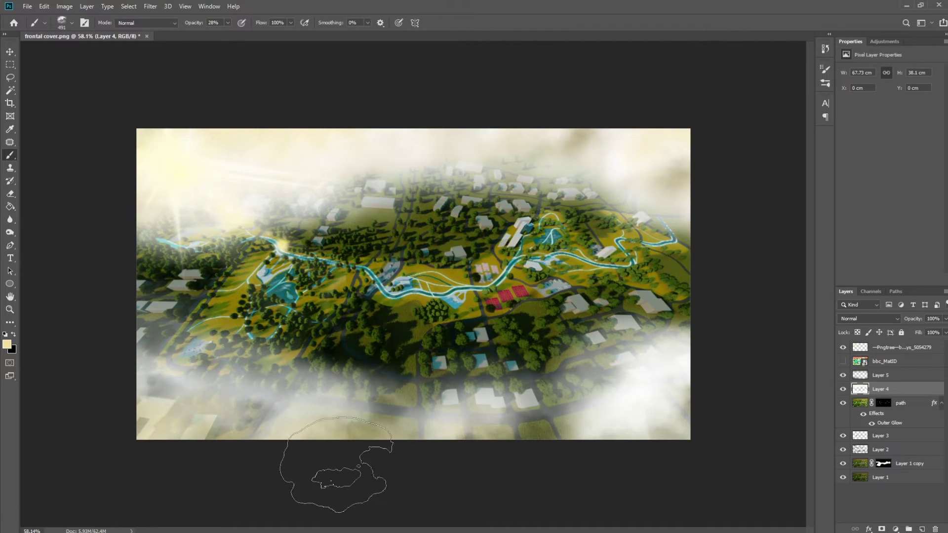
{"action": "left_click_drag", "start_coordinate": [667, 412], "coordinate": [652, 439]}
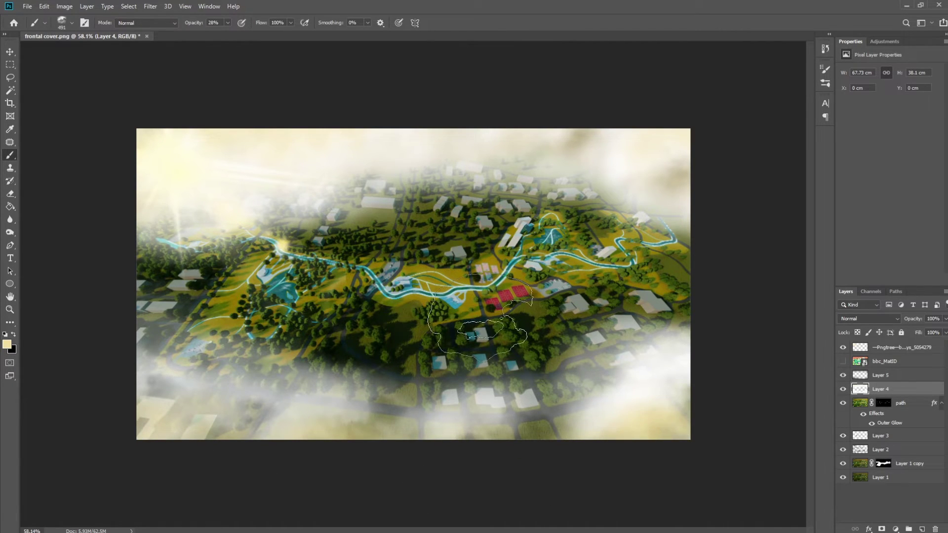
{"action": "left_click", "coordinate": [10, 51]}
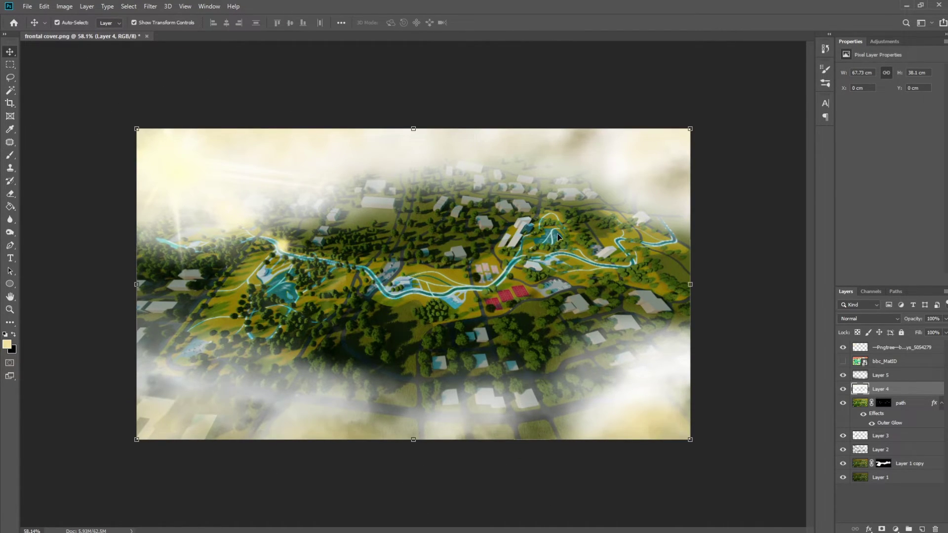
{"action": "left_click", "coordinate": [894, 348]}
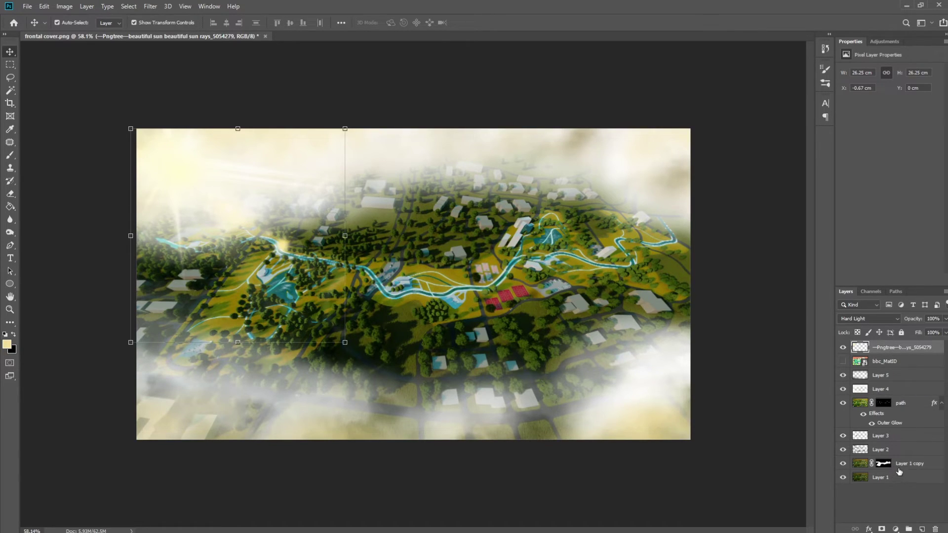
{"action": "key", "text": "shift"}
{"action": "left_click", "coordinate": [710, 259]}
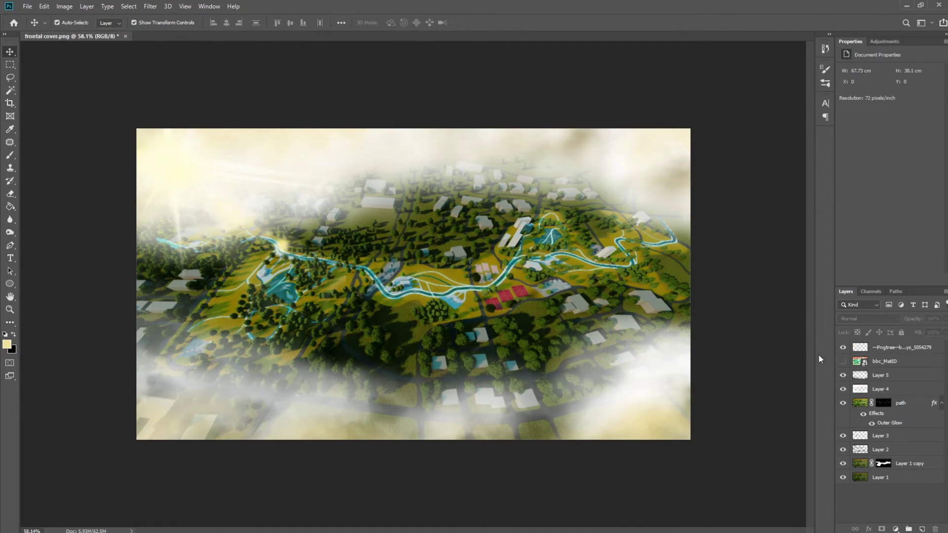
{"action": "left_click", "coordinate": [64, 5]}
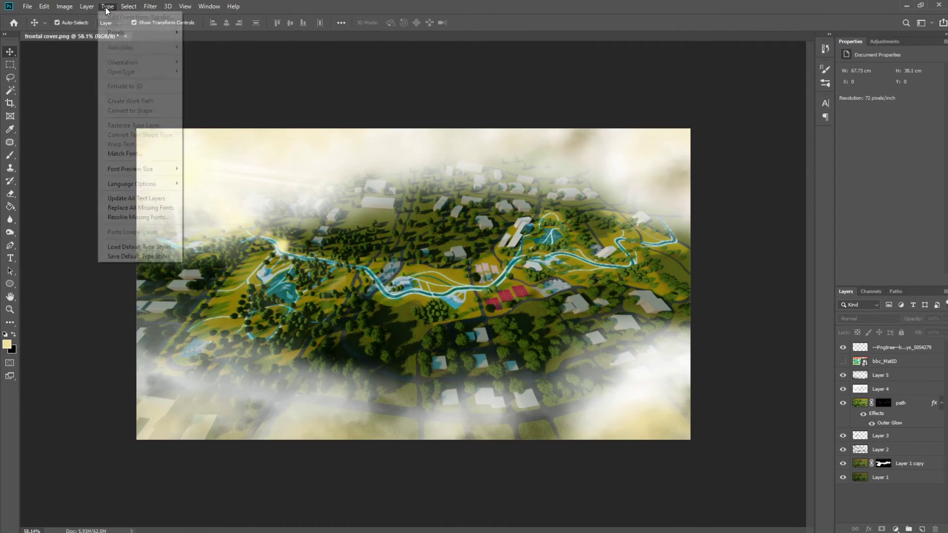
{"action": "mouse_move", "coordinate": [93, 9]}
{"action": "left_click", "coordinate": [284, 81]}
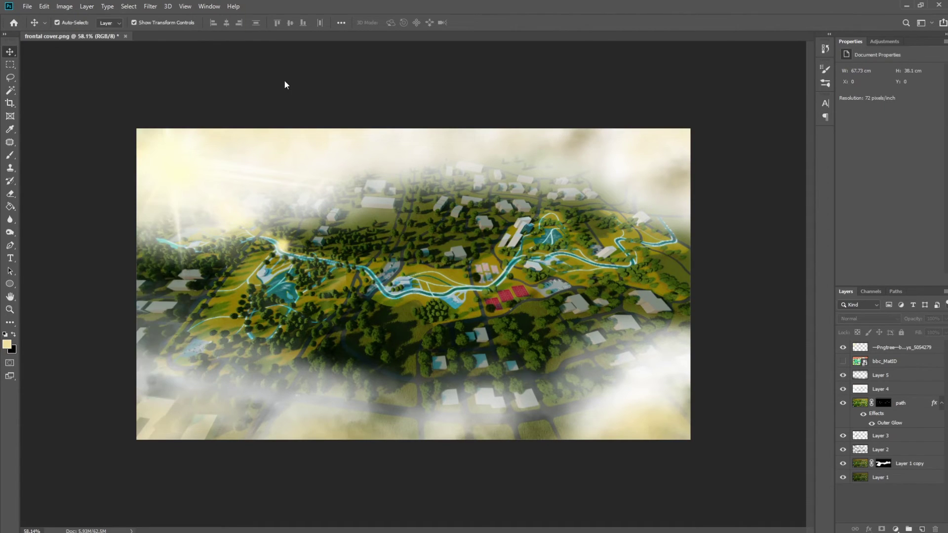